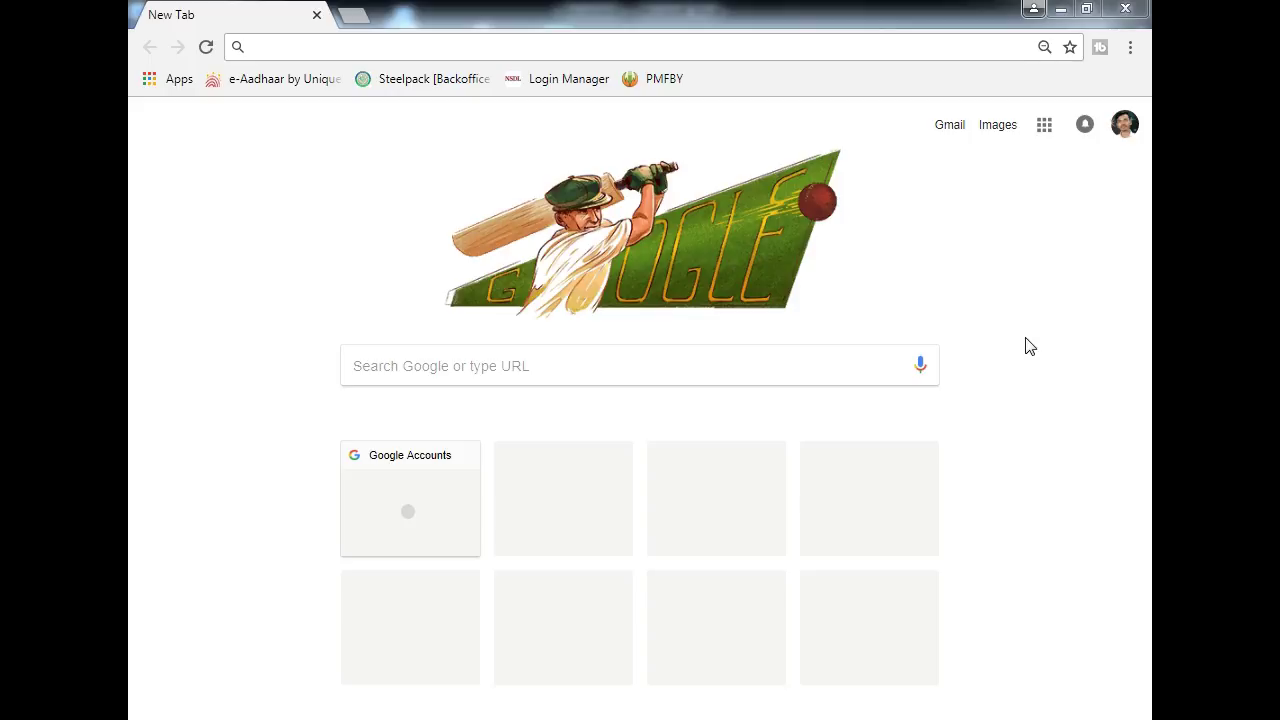
- Search Google for 'nsp' and open the National Scholarship Portal home page
click(480, 47)
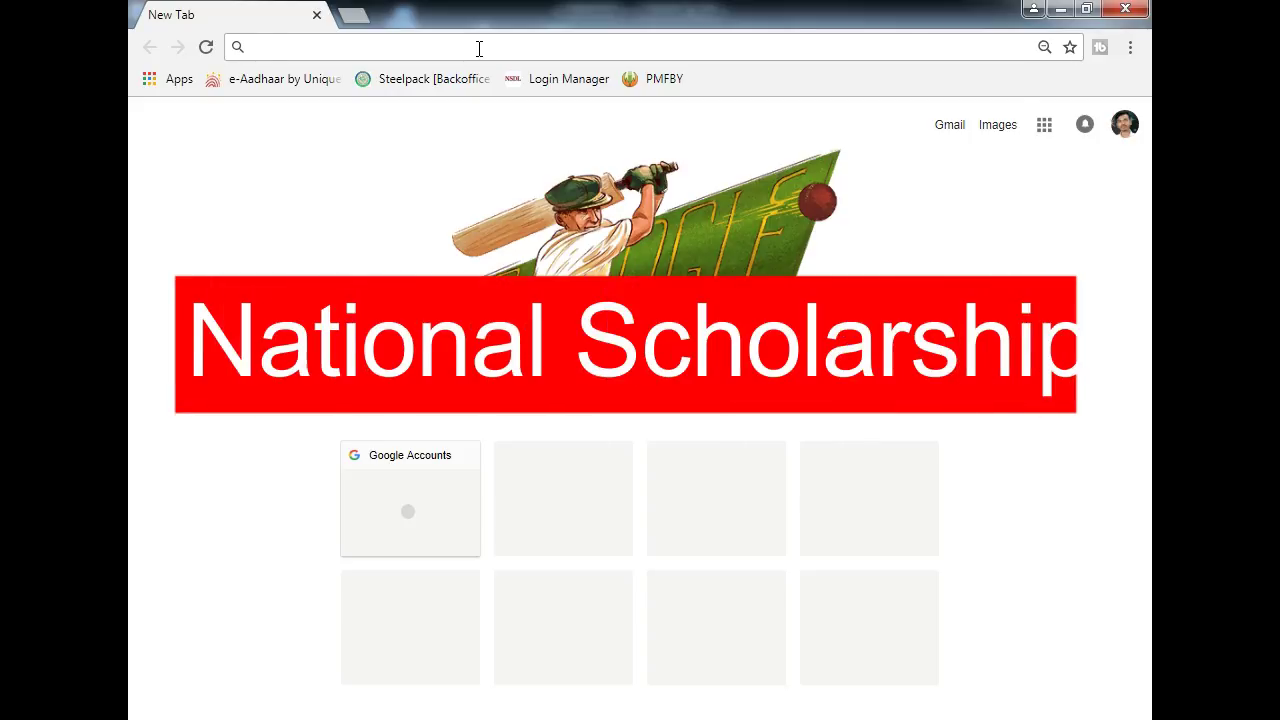
text(nsp)
key(Return)
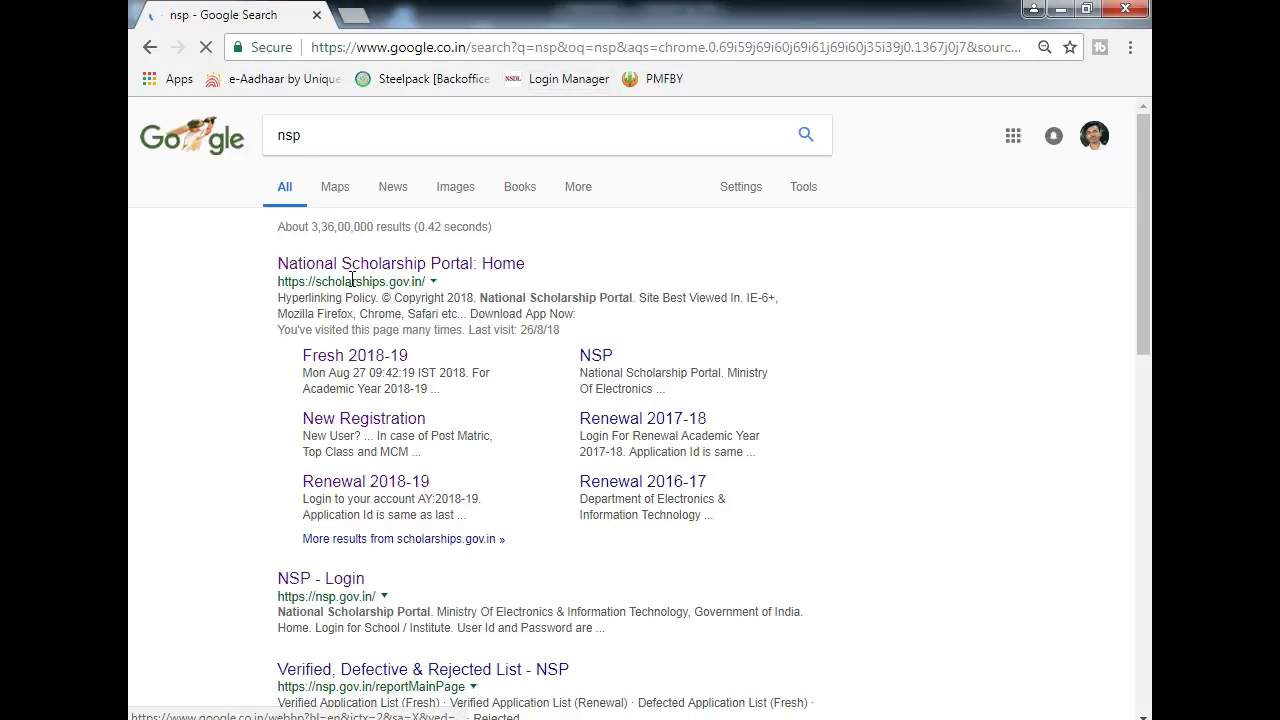
click(473, 265)
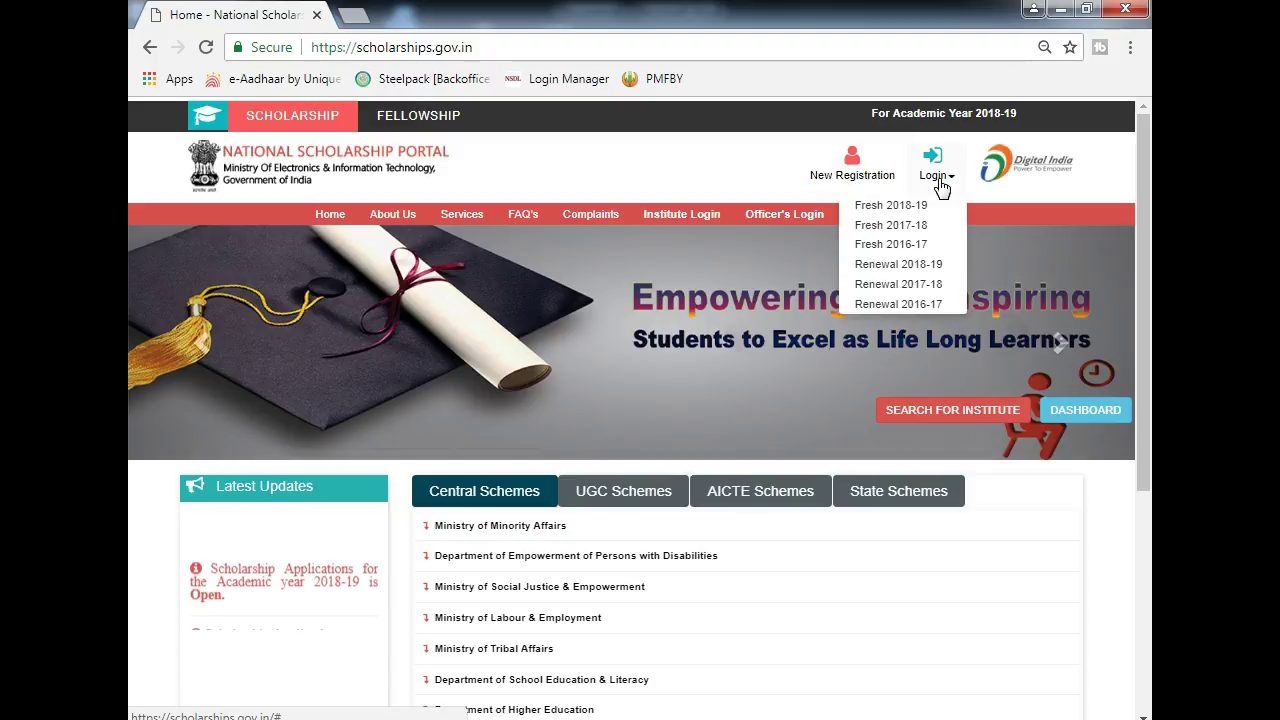
- Start a New Registration and read the fresh-student registration guidelines to the end
mouse_move(932, 196)
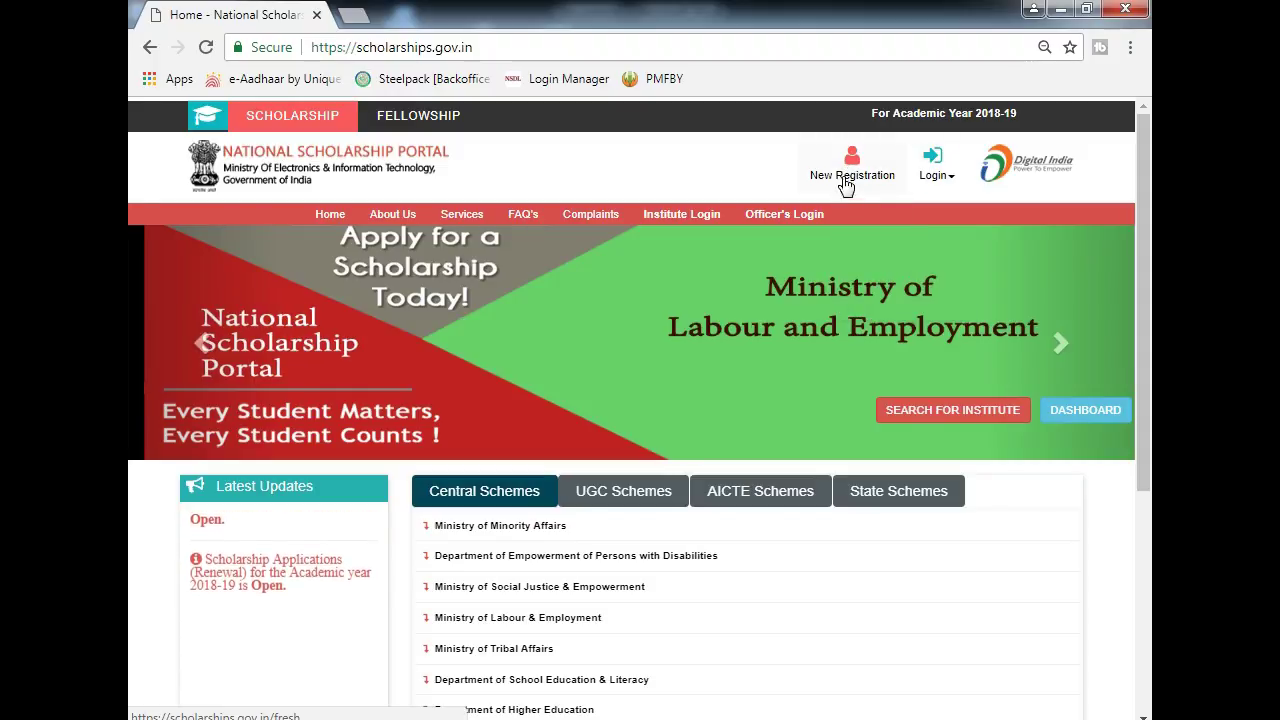
click(858, 172)
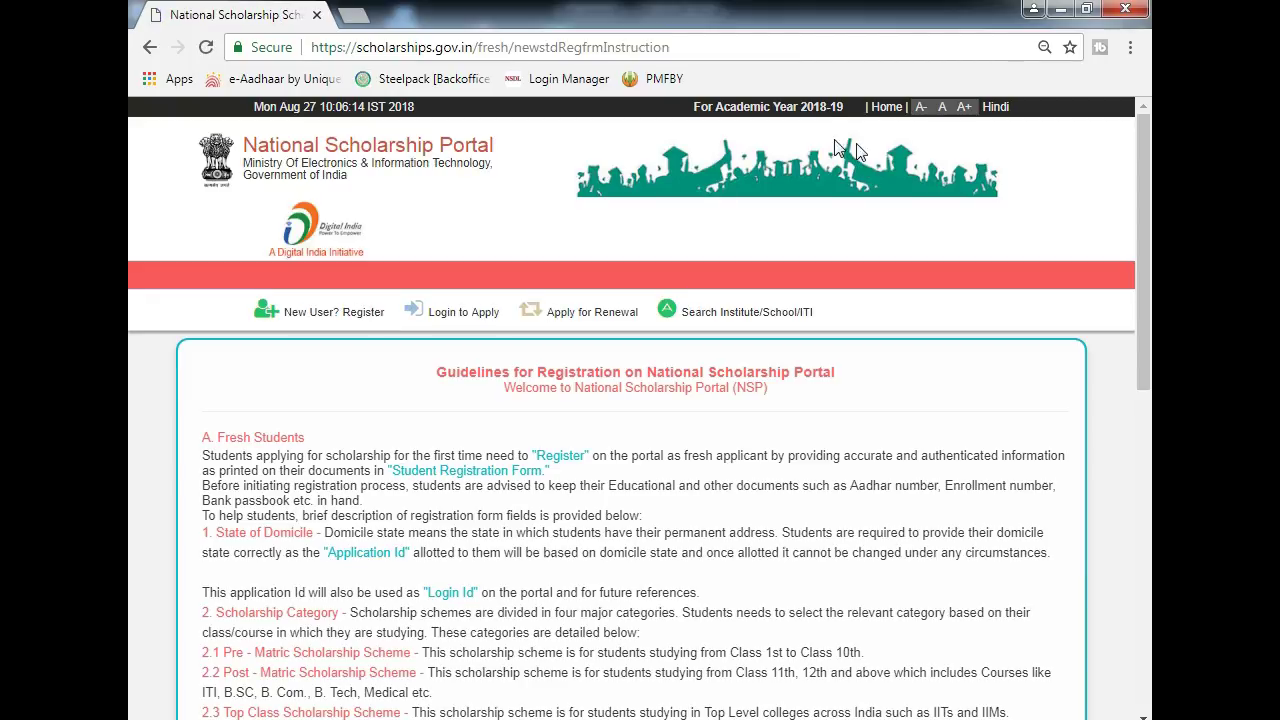
scroll(505, 372, down, 1)
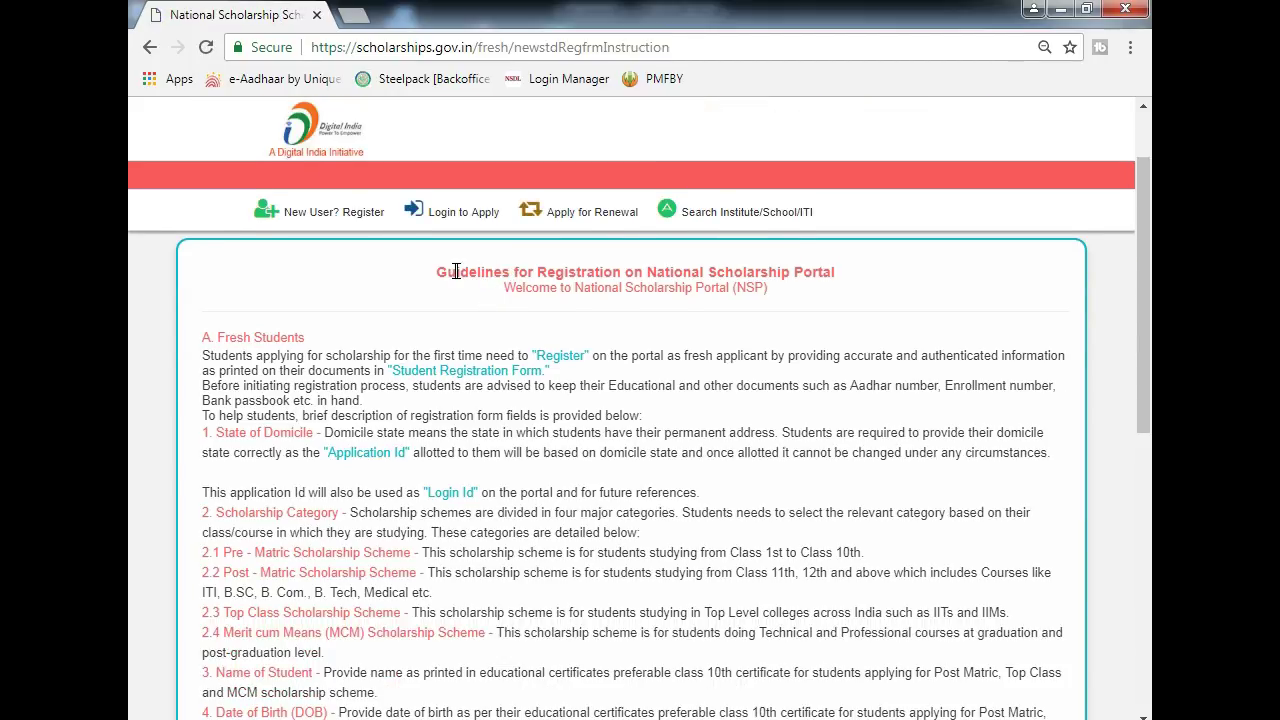
drag(455, 271, 770, 295)
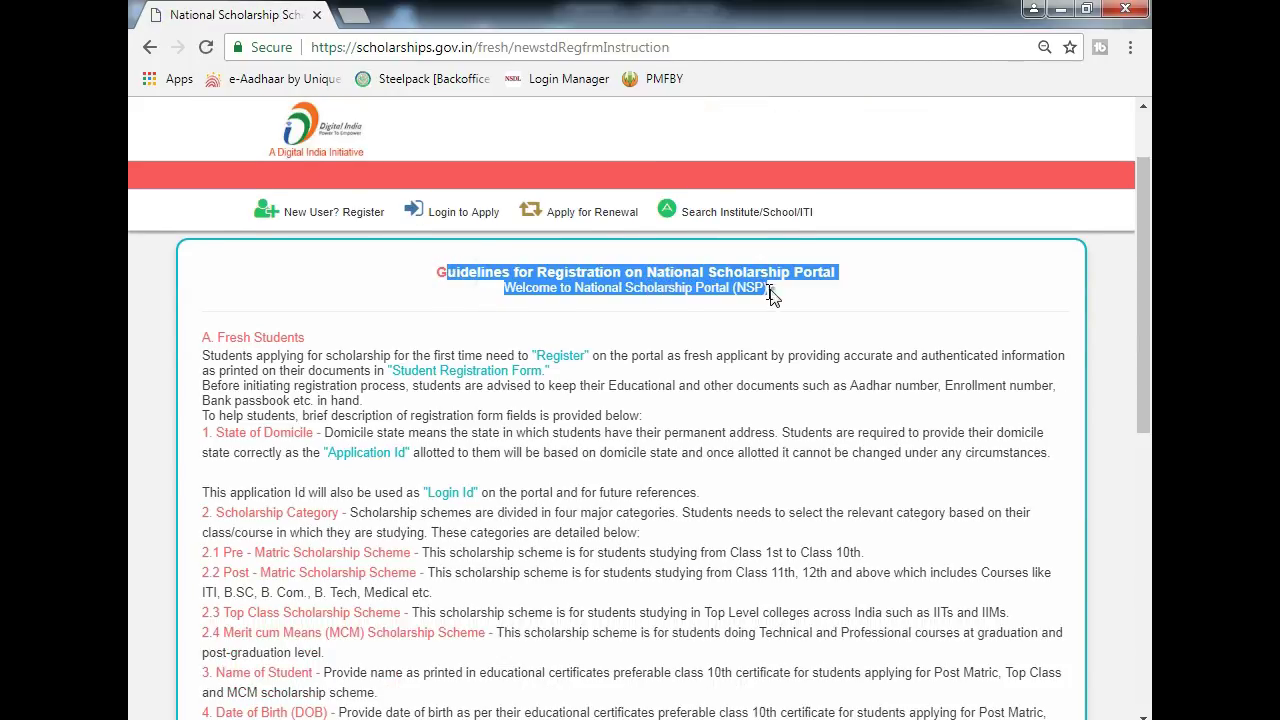
scroll(598, 316, down, 3)
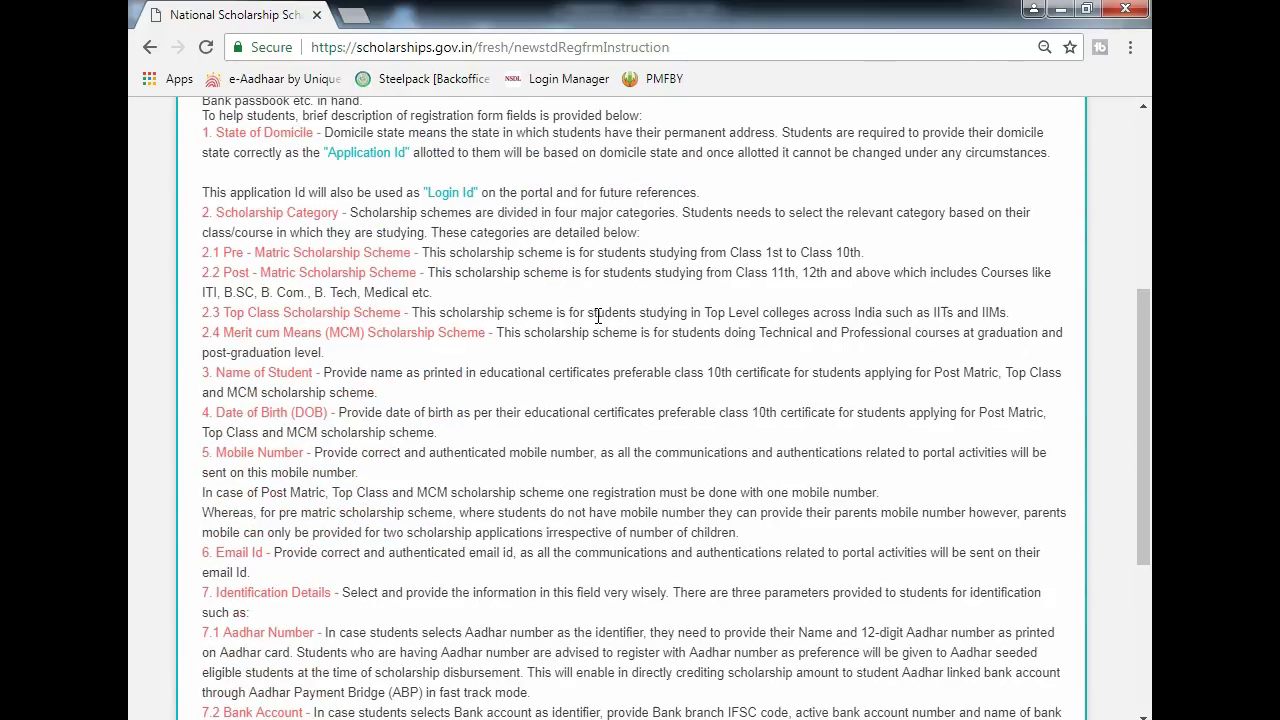
scroll(598, 316, down, 3)
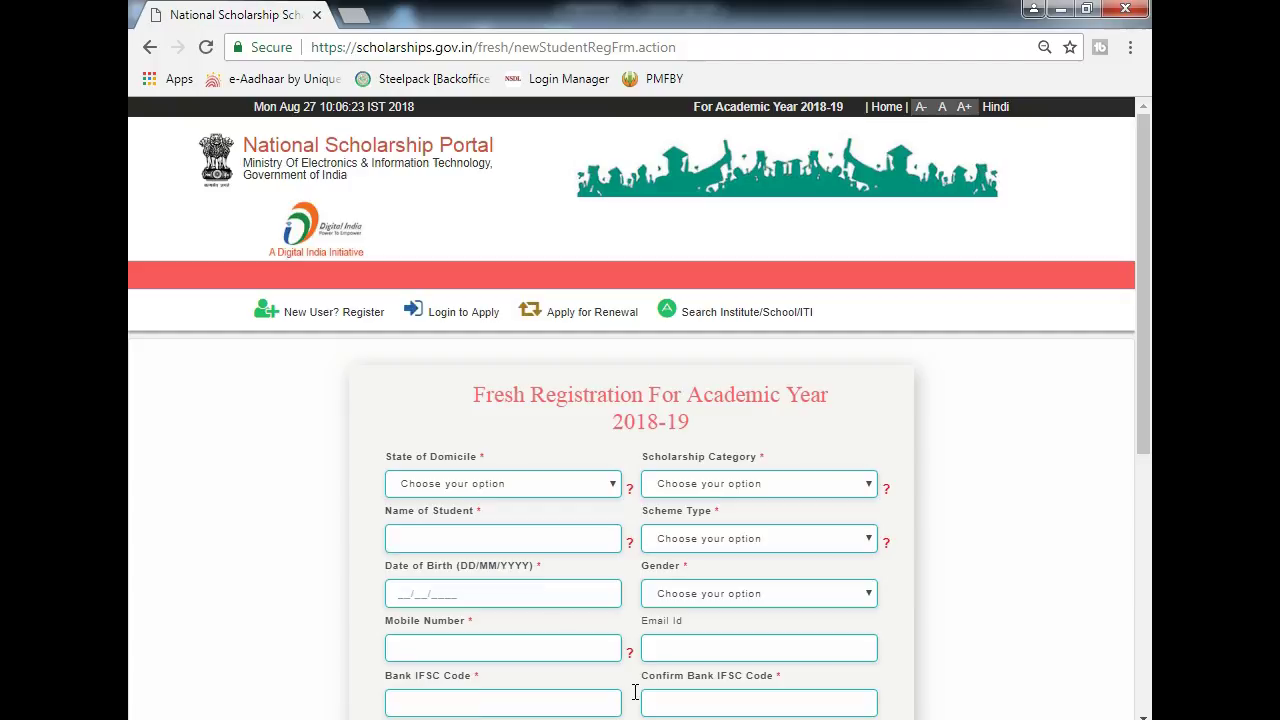
- Set State of Domicile to MAHARASHTRA on the 2018-19 fresh registration form
scroll(563, 494, down, 1)
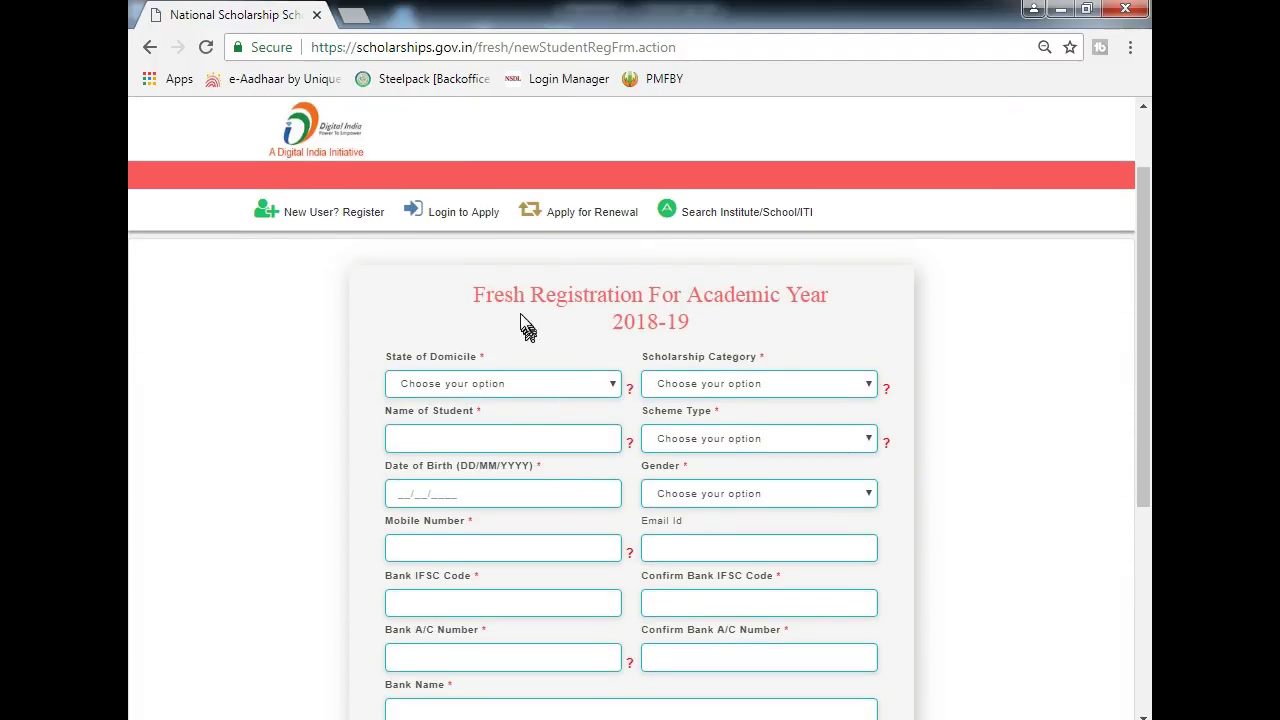
drag(470, 298, 737, 320)
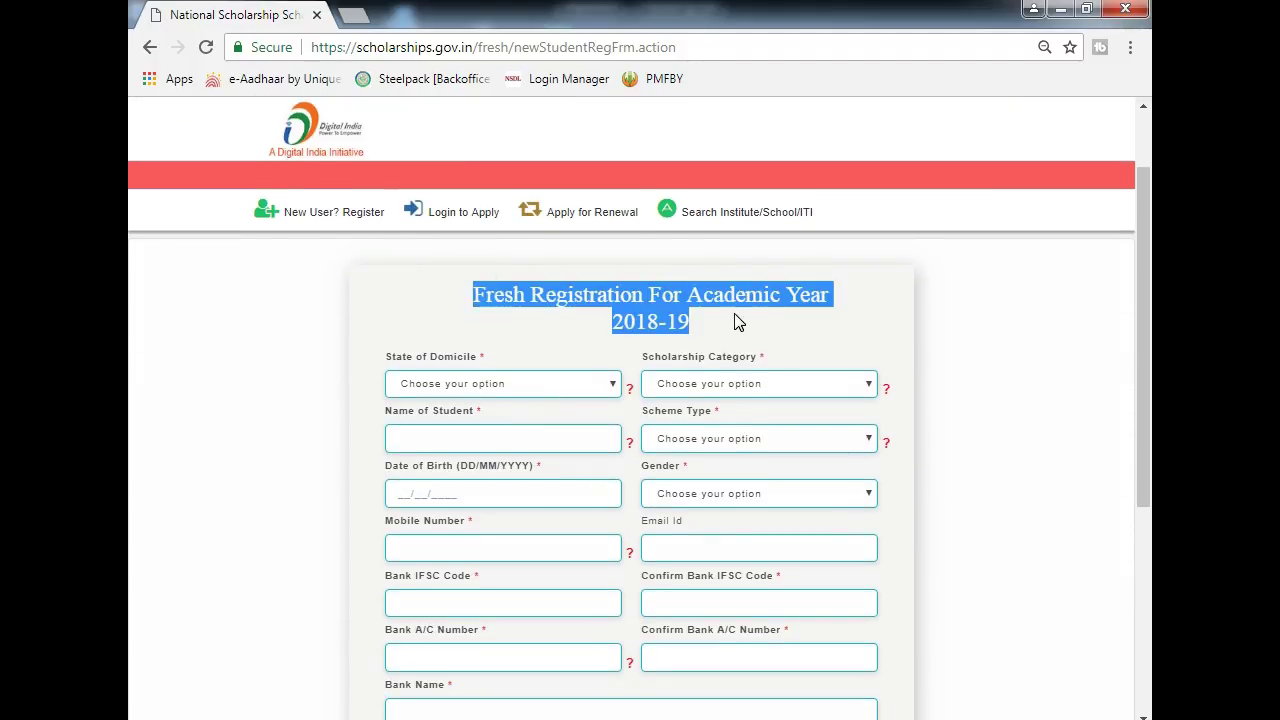
click(734, 313)
drag(528, 293, 606, 320)
click(752, 296)
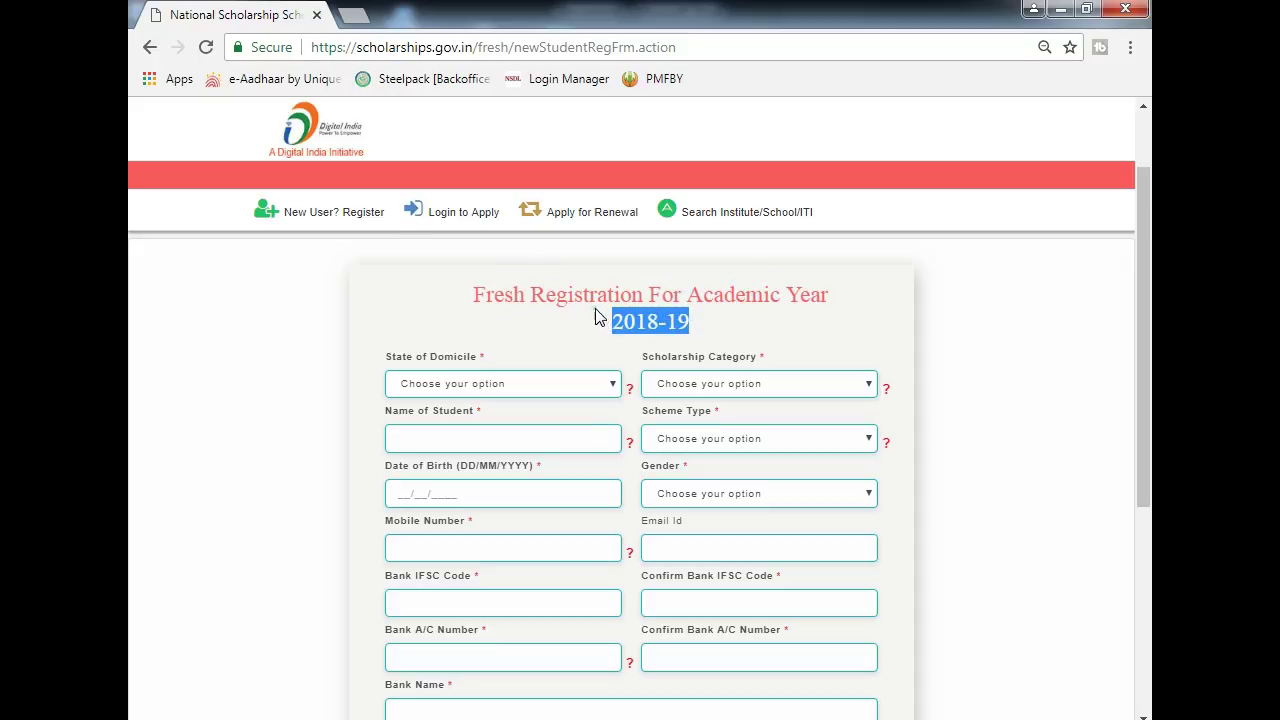
click(604, 304)
scroll(604, 308, down, 1)
click(472, 290)
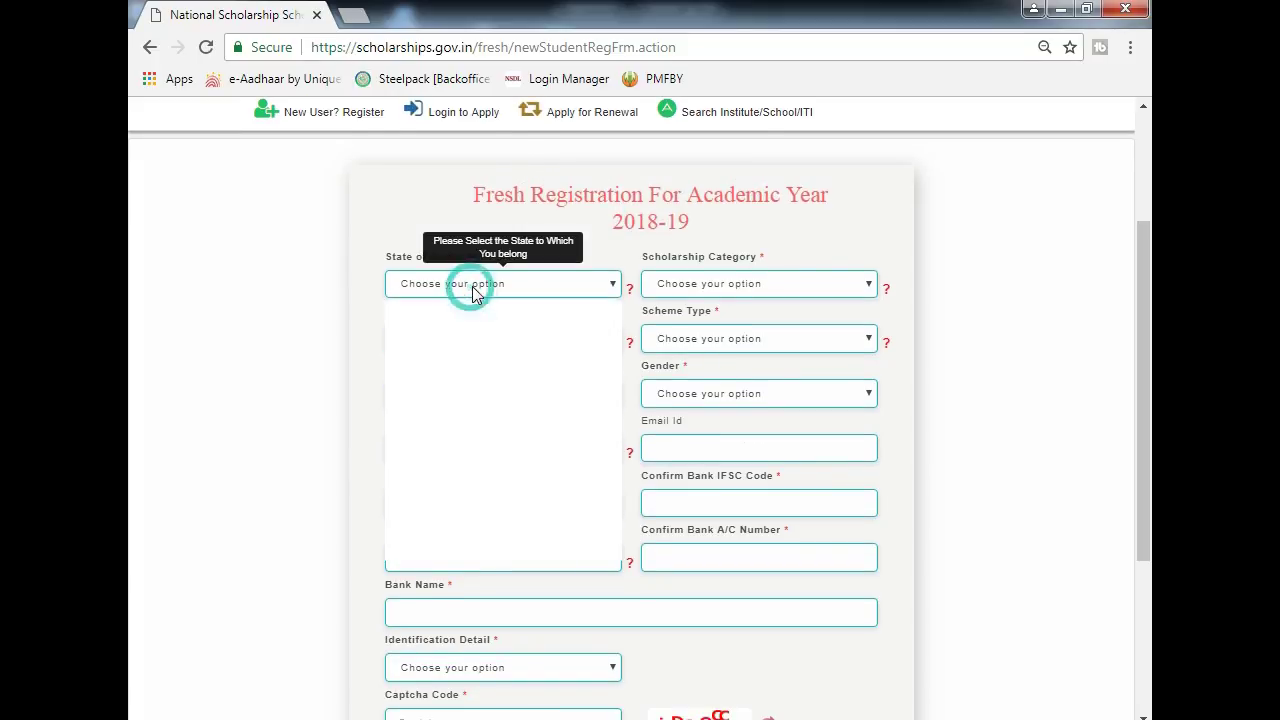
scroll(463, 500, down, 1)
scroll(463, 500, down, 3)
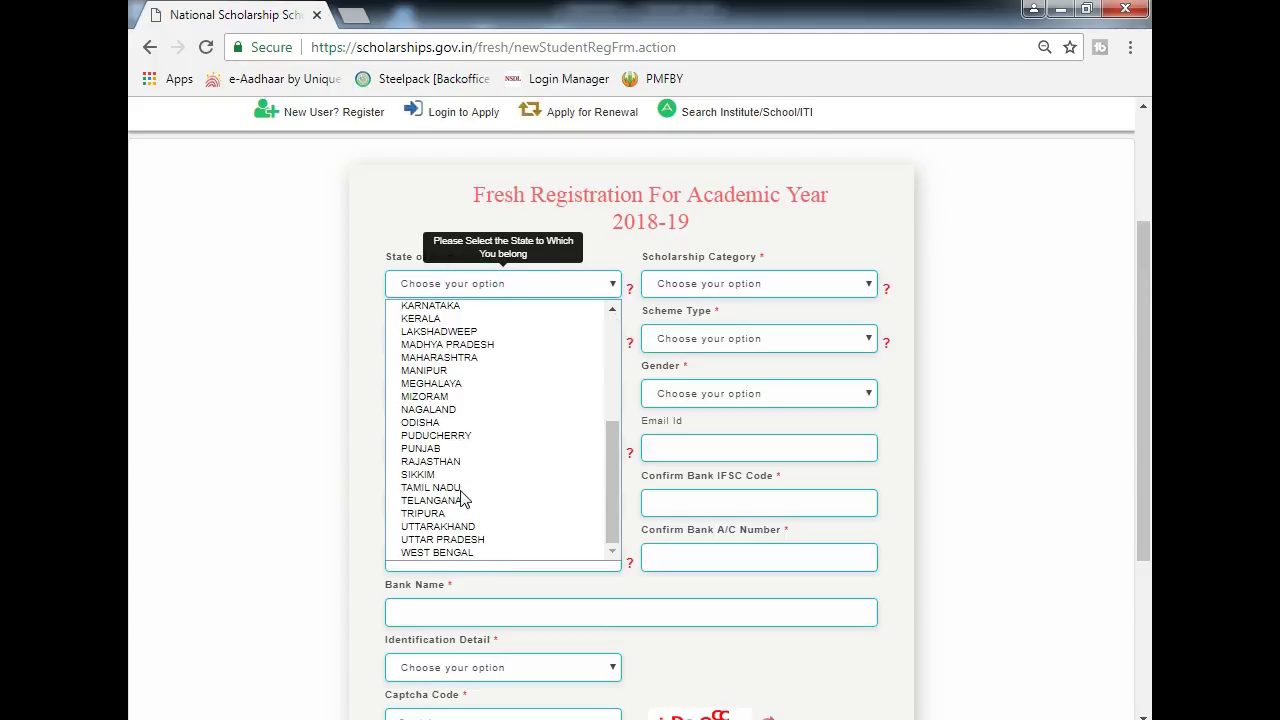
click(465, 358)
- Choose Post Matric/Top Class/MCM as category and Scholarship Scheme as scheme type
click(708, 285)
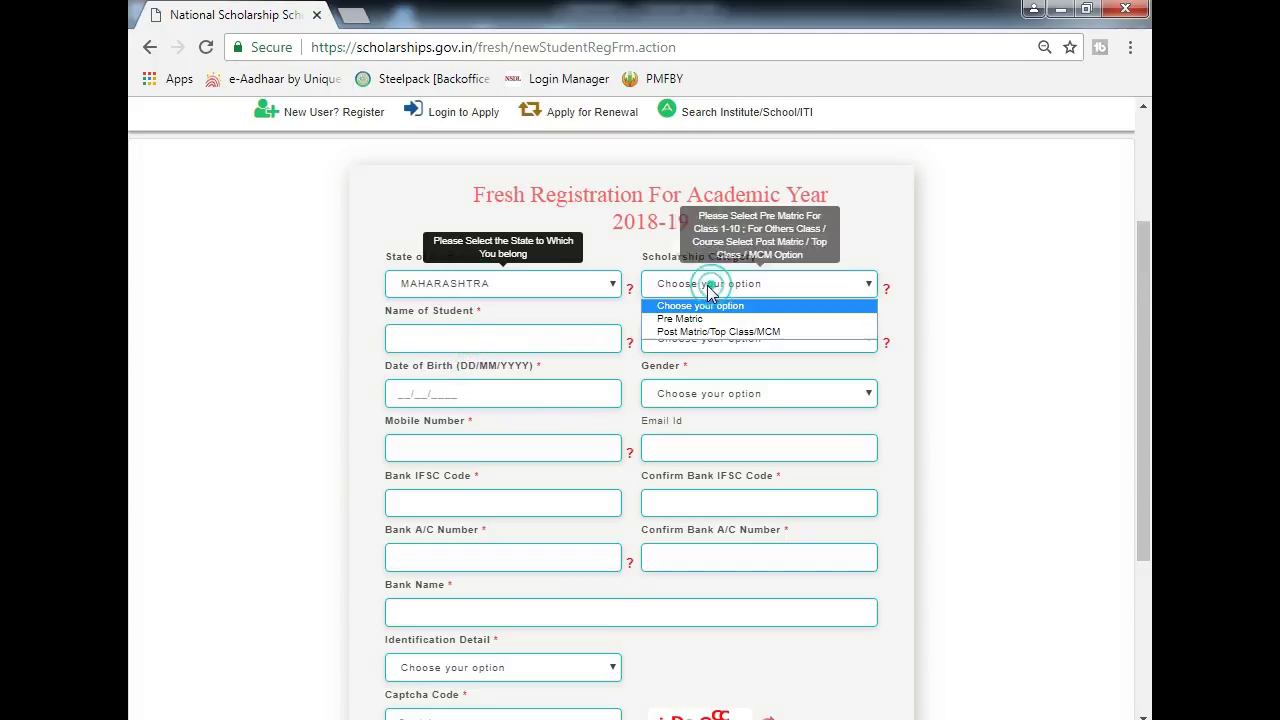
click(676, 334)
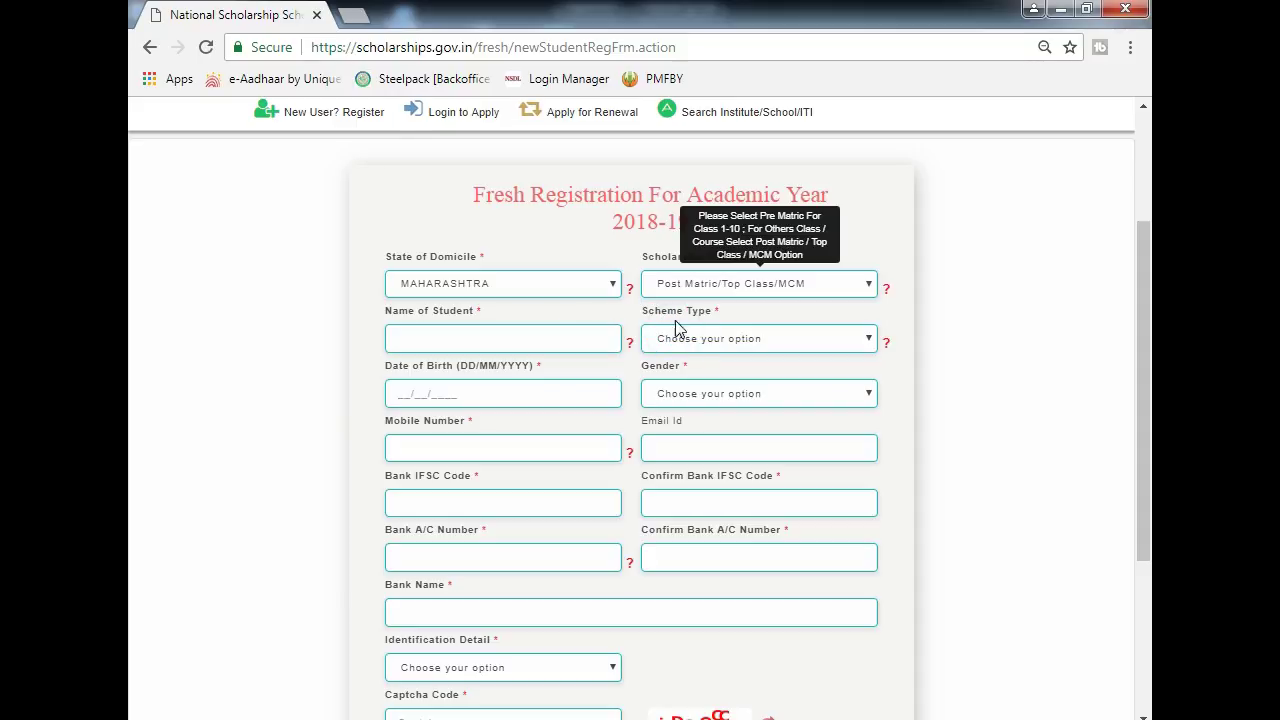
scroll(430, 245, down, 1)
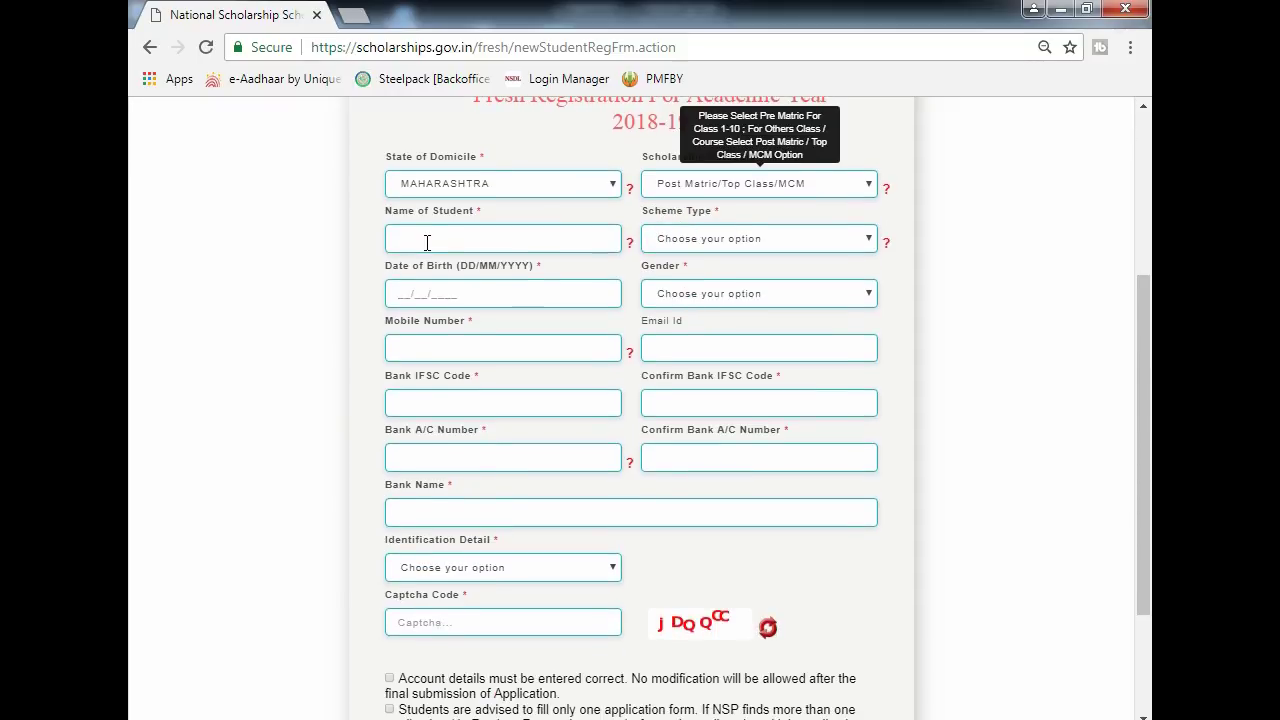
click(425, 240)
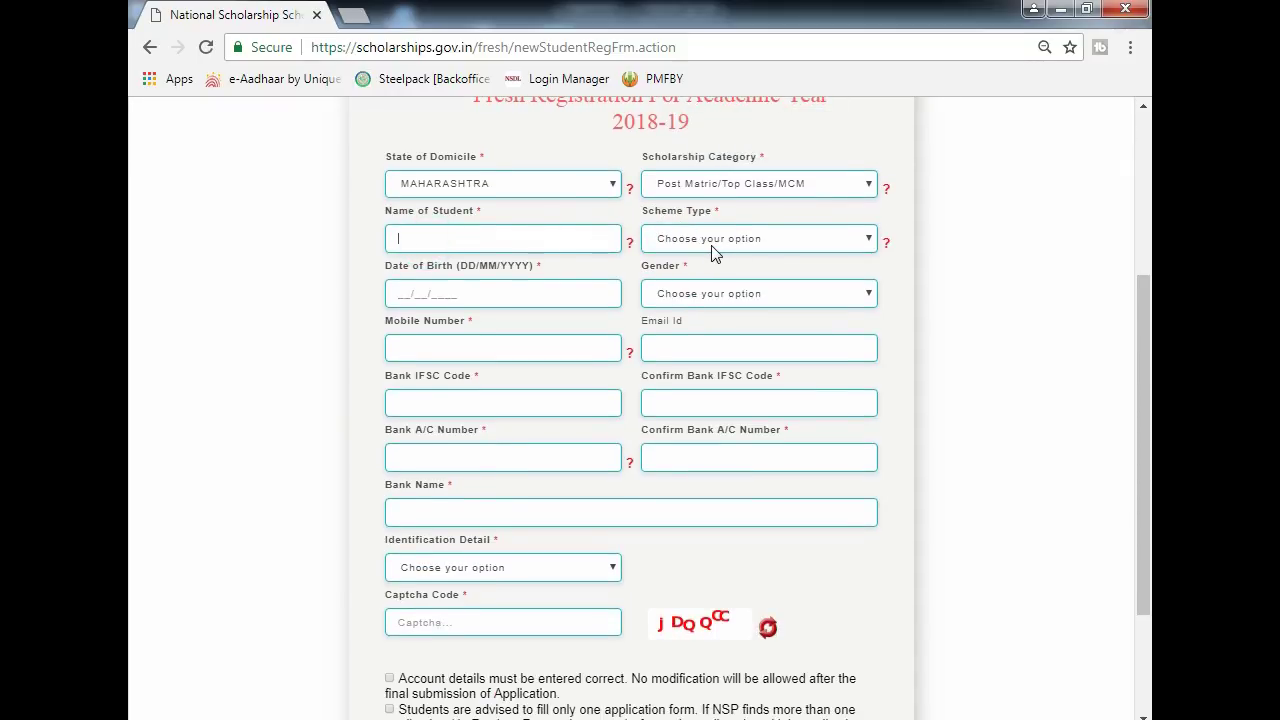
click(516, 249)
click(737, 238)
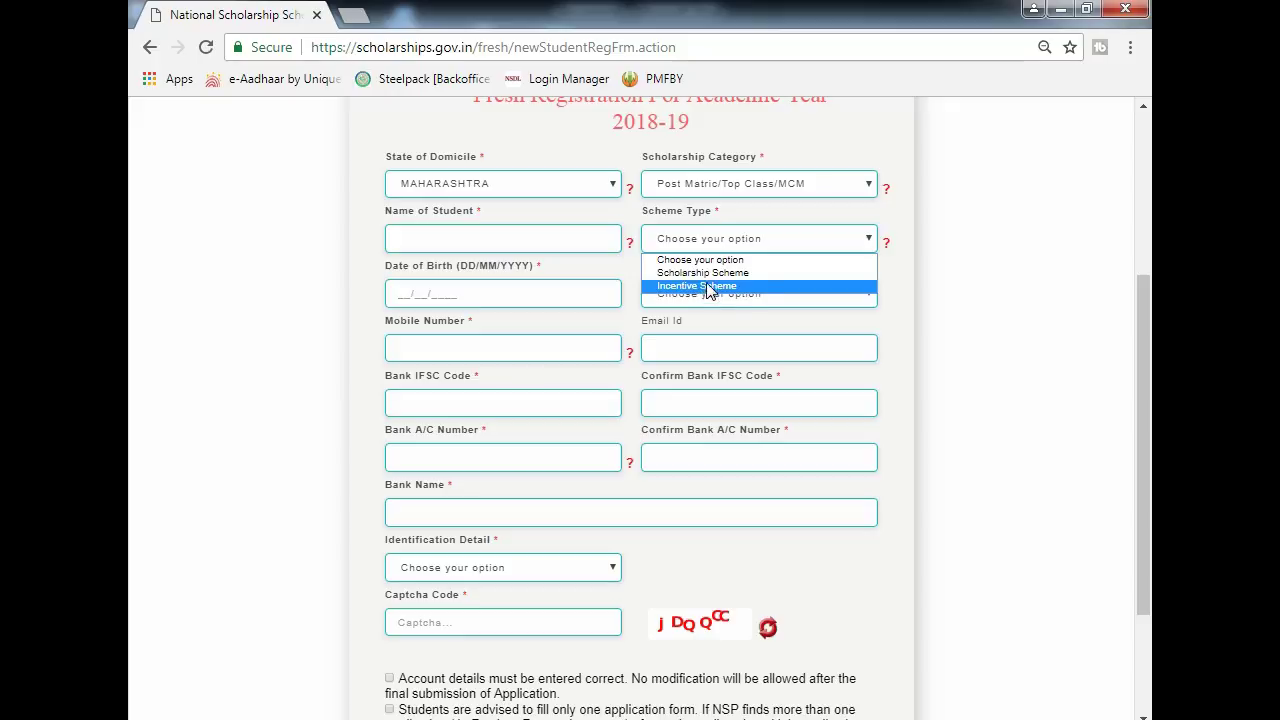
click(702, 272)
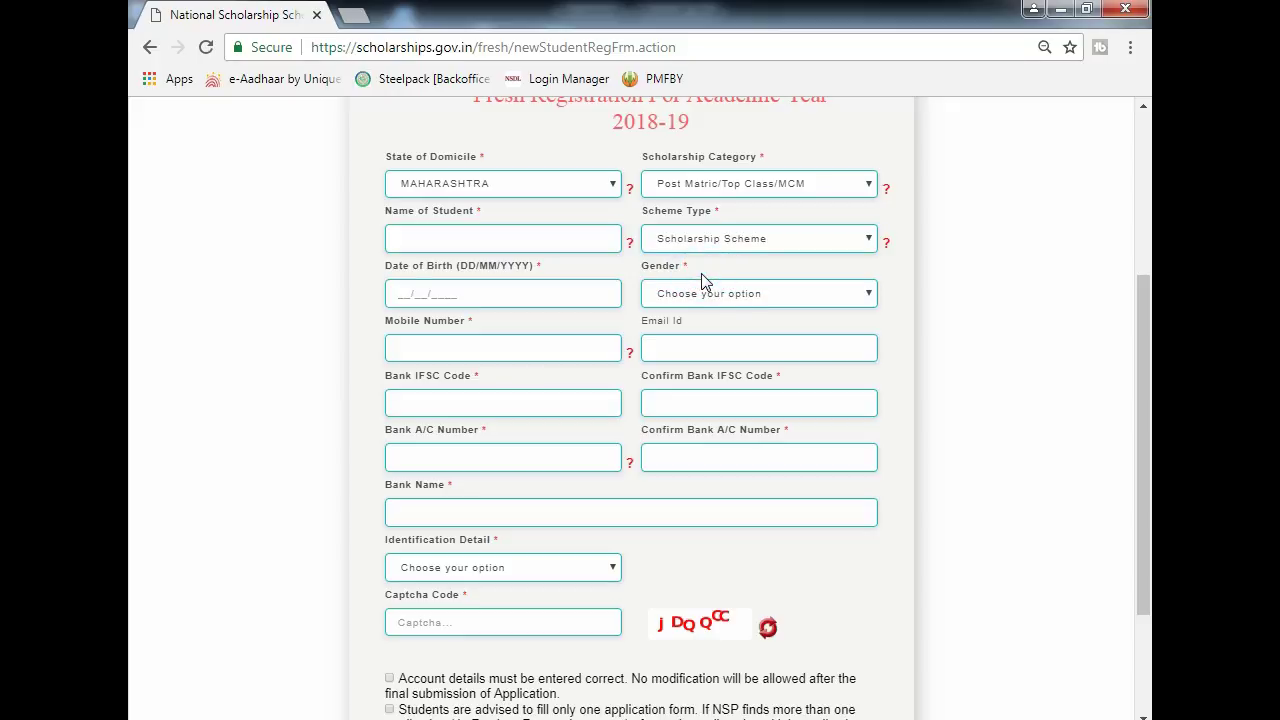
- Review the date of birth field and set the gender to Male
click(413, 297)
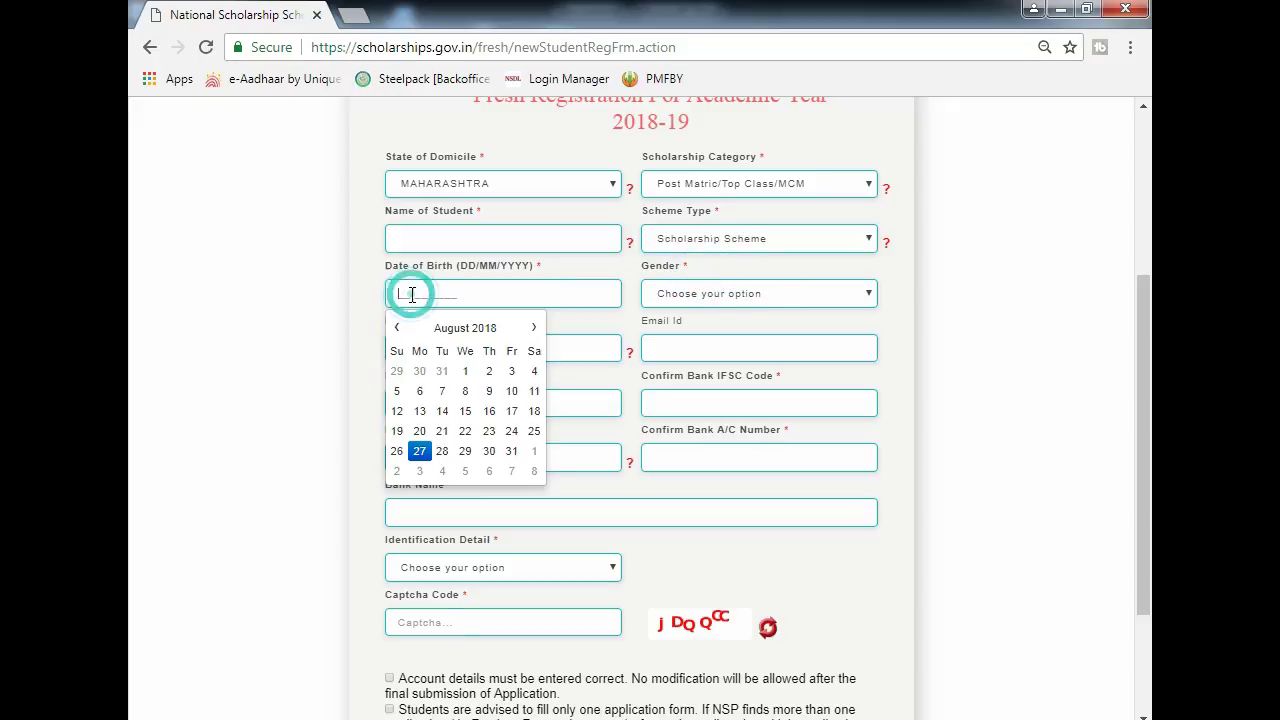
drag(425, 277, 553, 270)
click(554, 266)
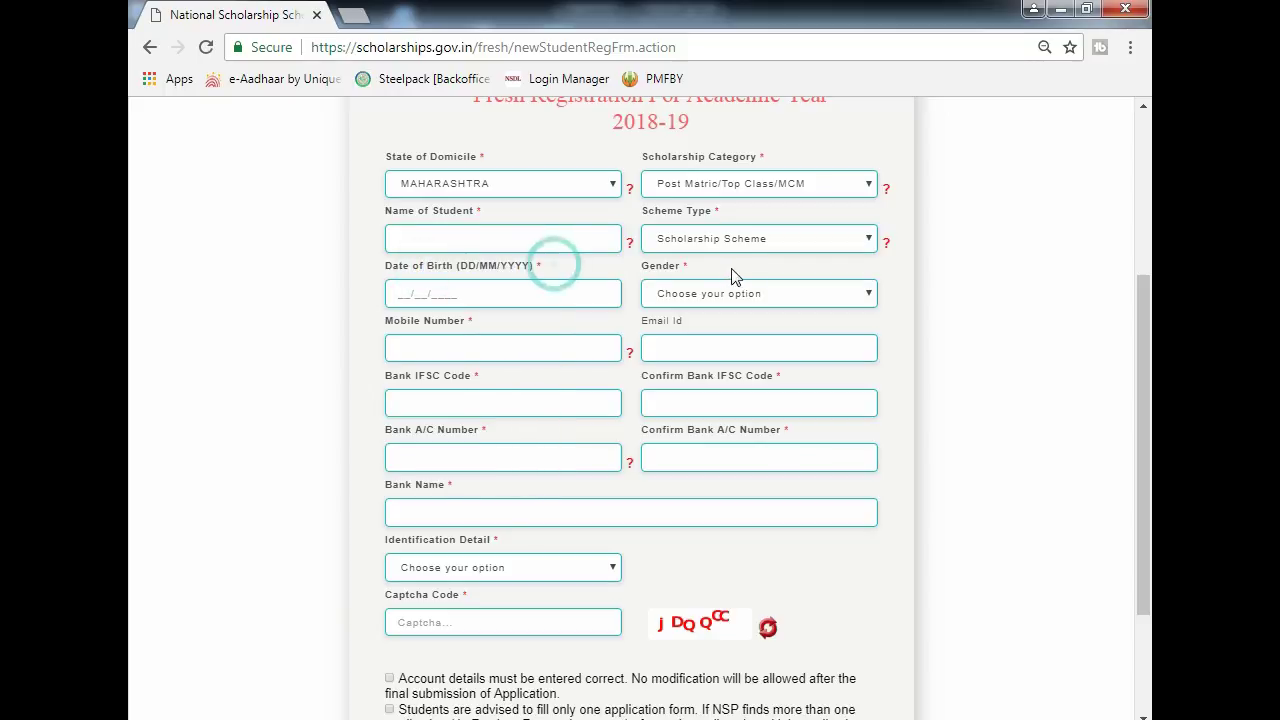
double_click(642, 268)
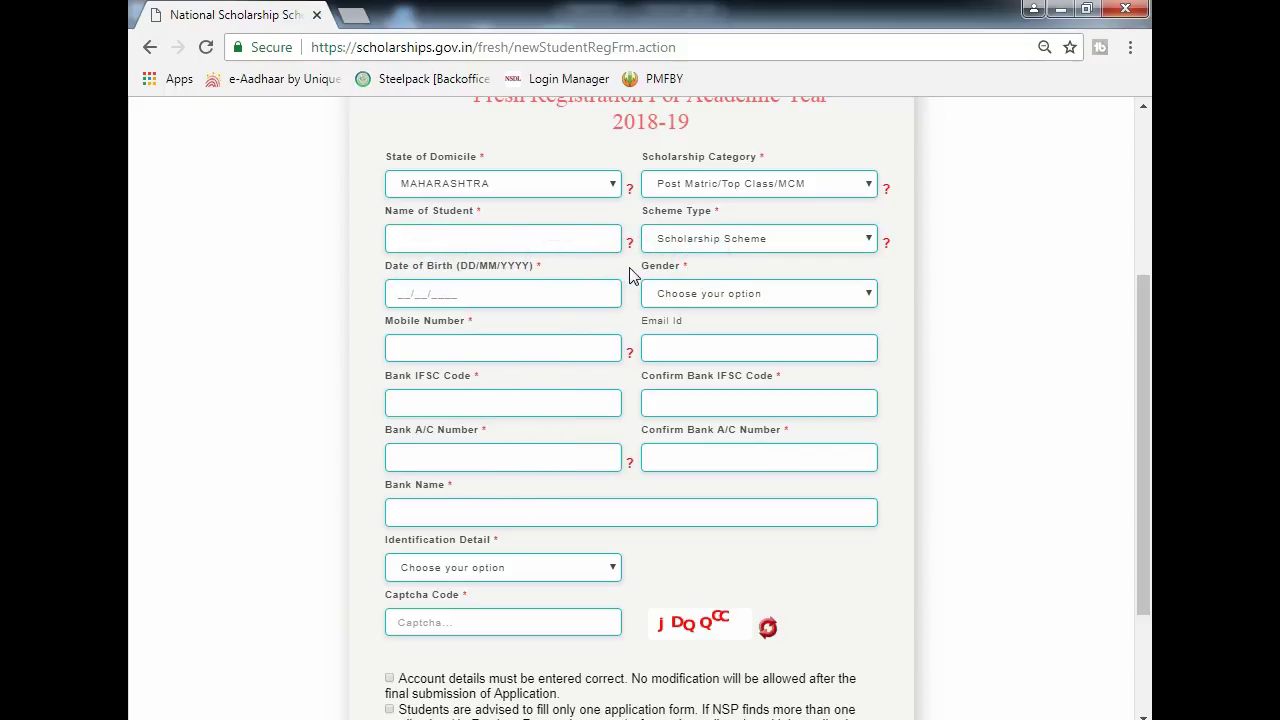
click(686, 293)
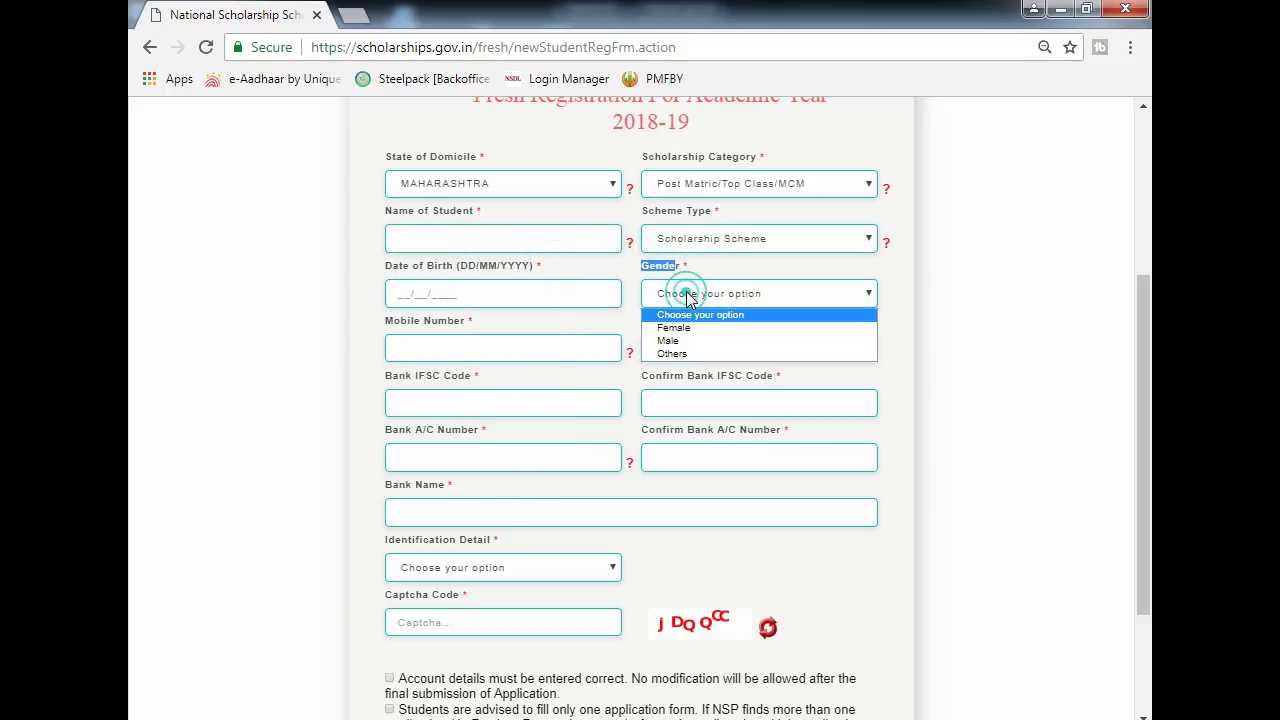
click(668, 340)
scroll(597, 313, down, 1)
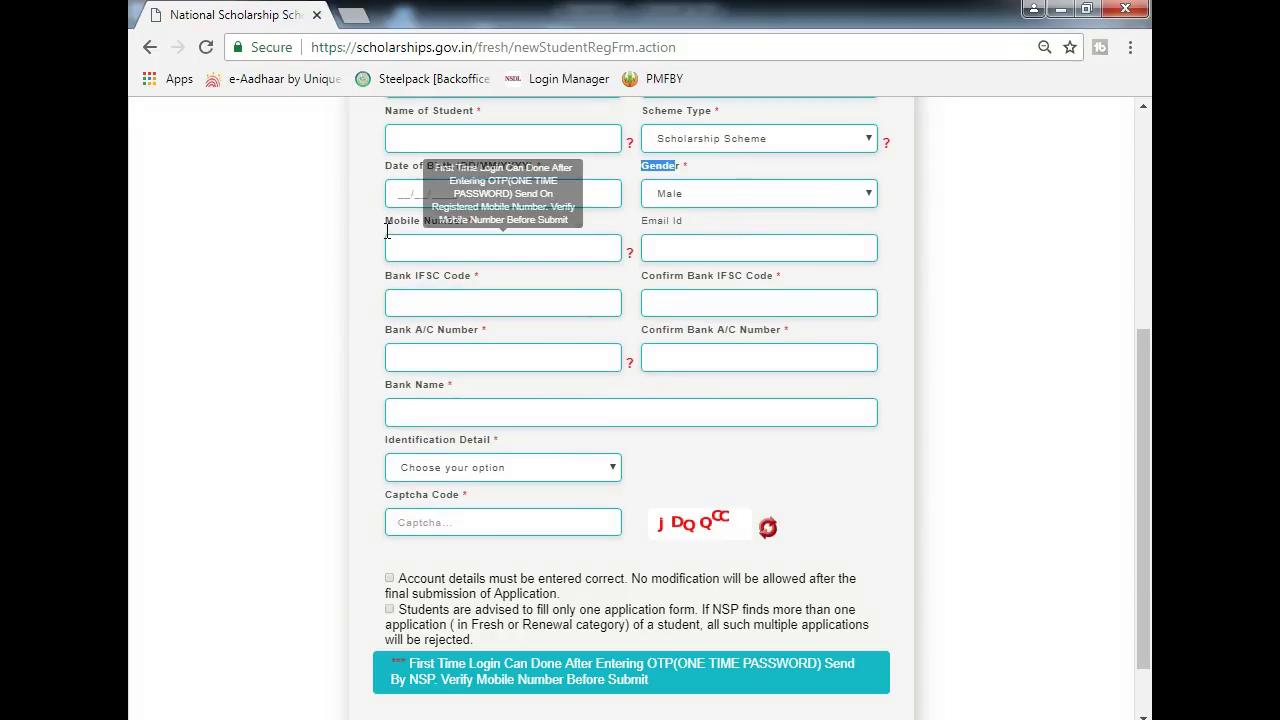
click(390, 228)
- Review the Mobile Number, email and Bank IFSC Code fields on the form
drag(456, 227, 462, 229)
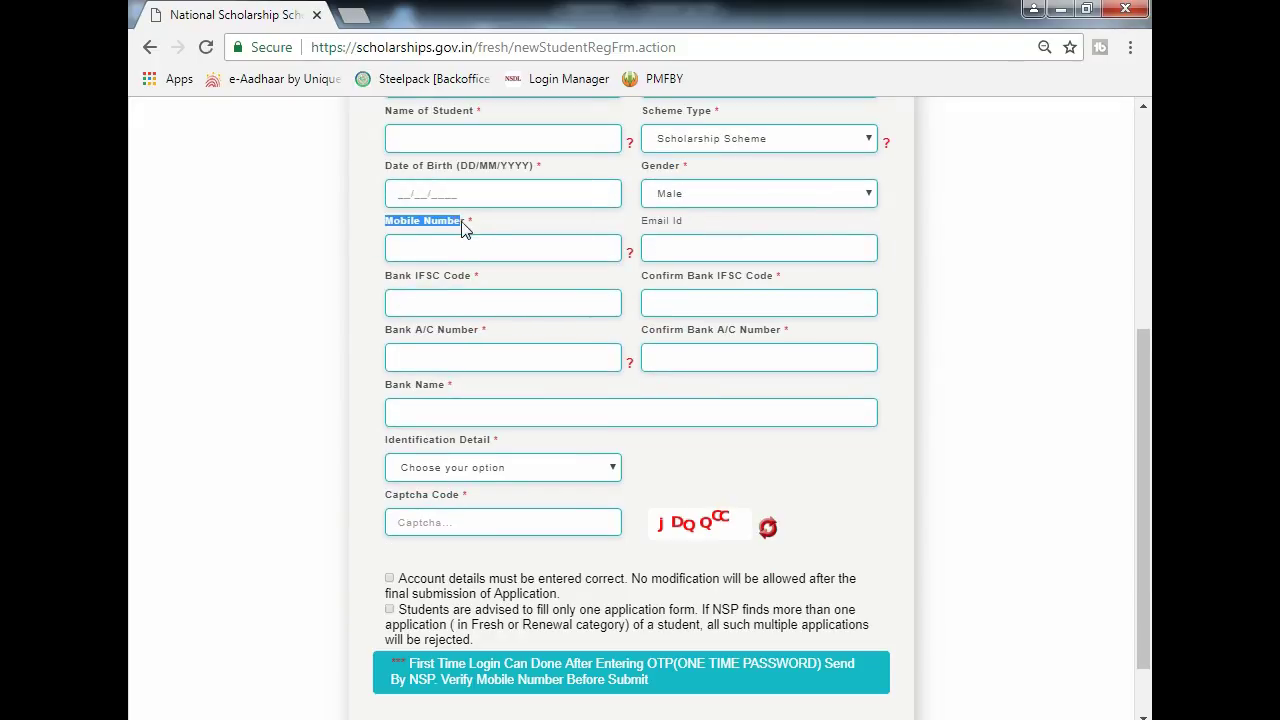
click(487, 225)
click(670, 253)
click(425, 301)
drag(386, 277, 471, 289)
click(512, 316)
drag(634, 277, 778, 277)
click(776, 271)
- Open the Identification Detail choices without picking one, then focus the Captcha field
scroll(708, 316, down, 1)
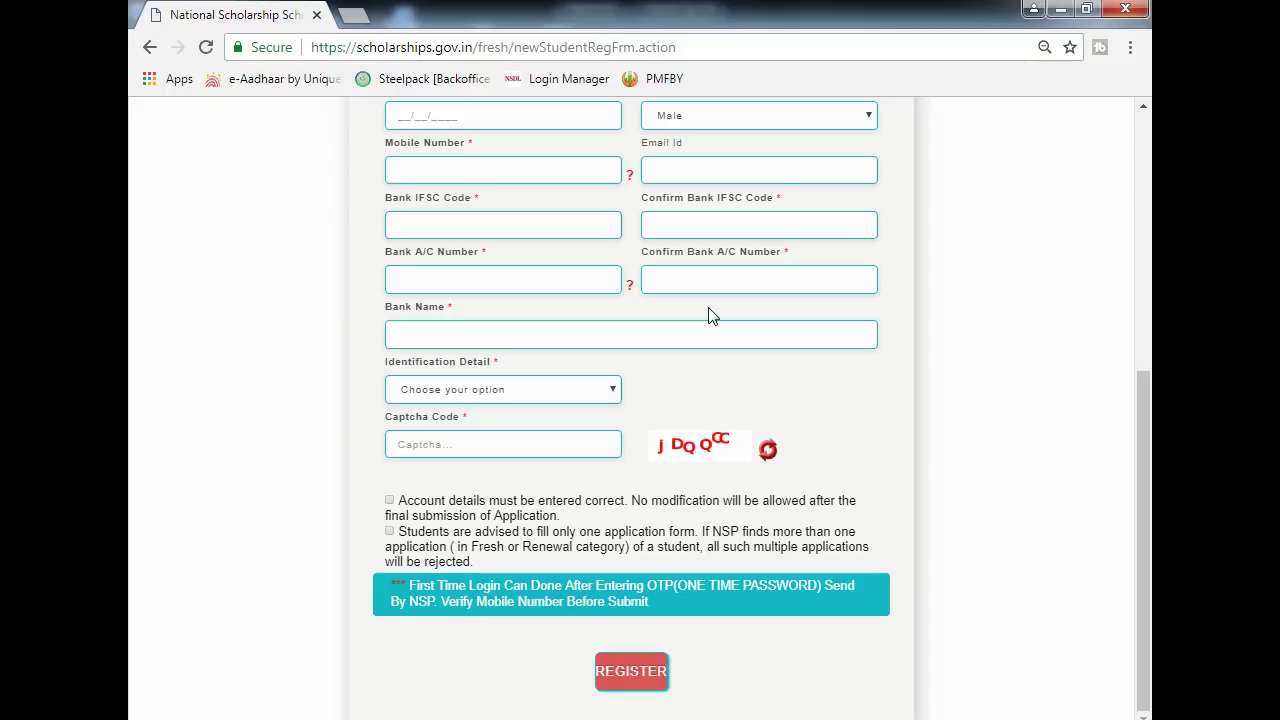
drag(645, 210, 748, 200)
click(757, 196)
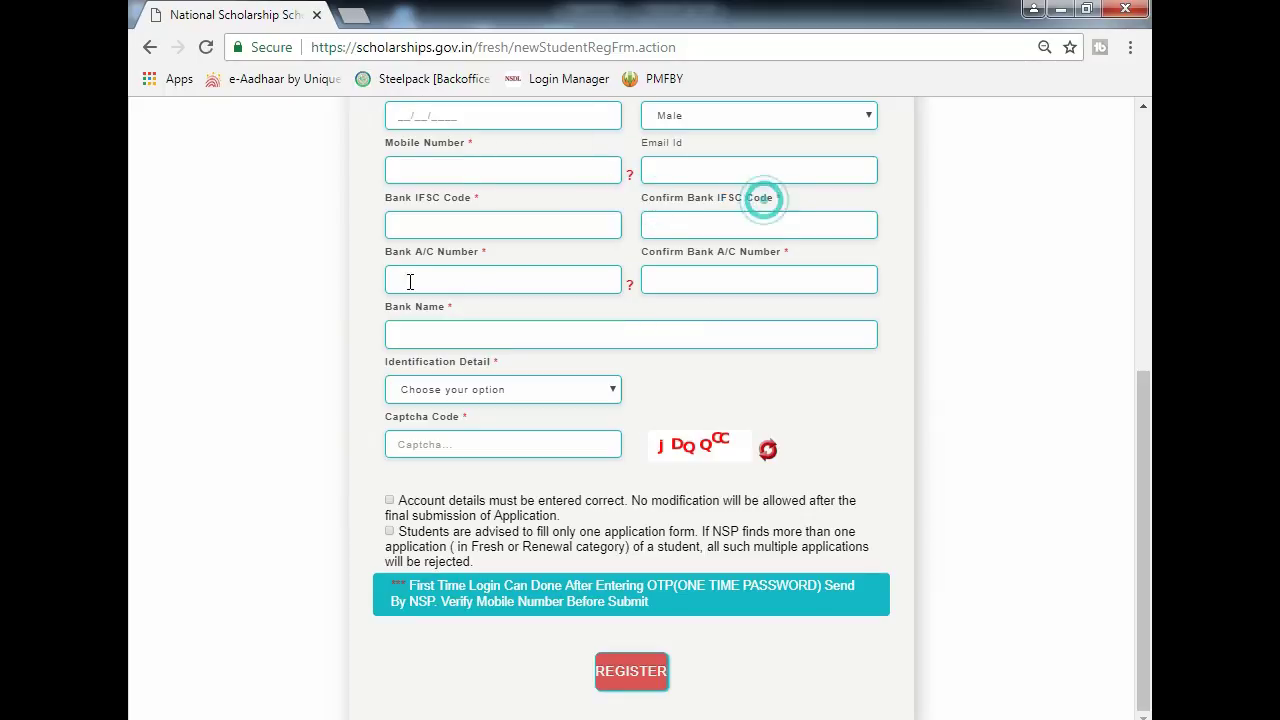
click(381, 255)
drag(405, 262, 466, 257)
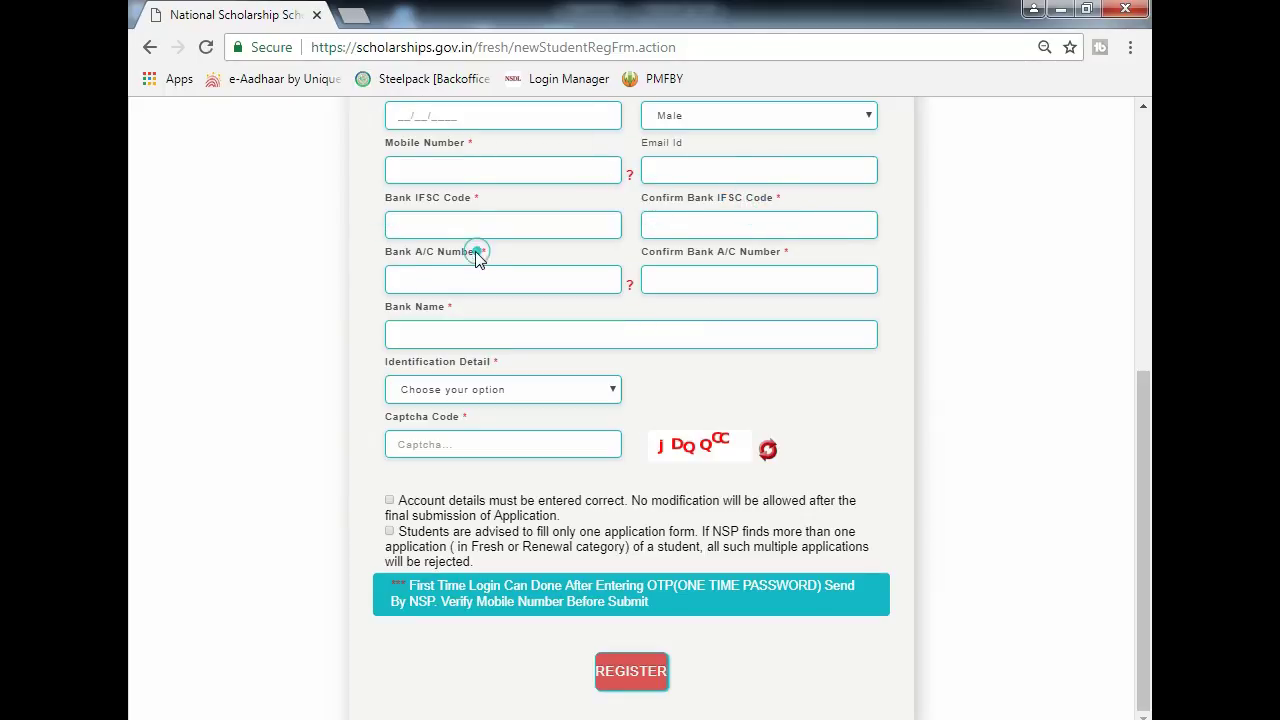
click(477, 252)
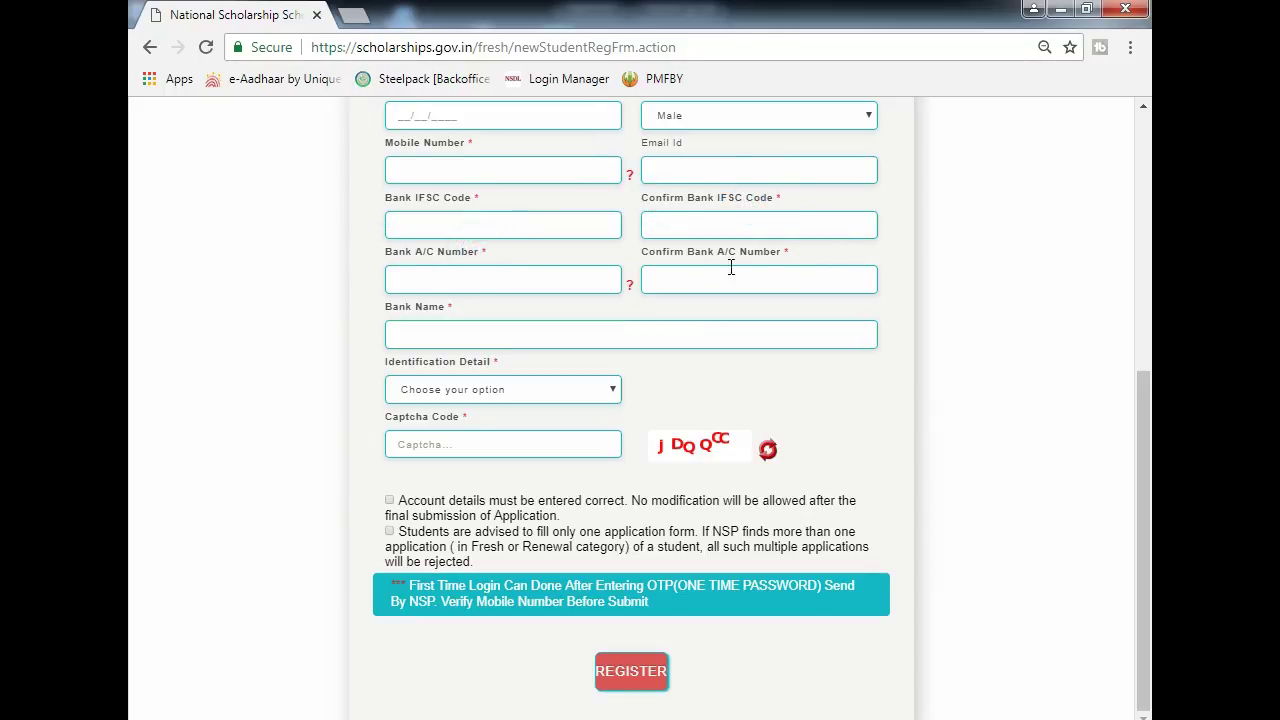
click(452, 398)
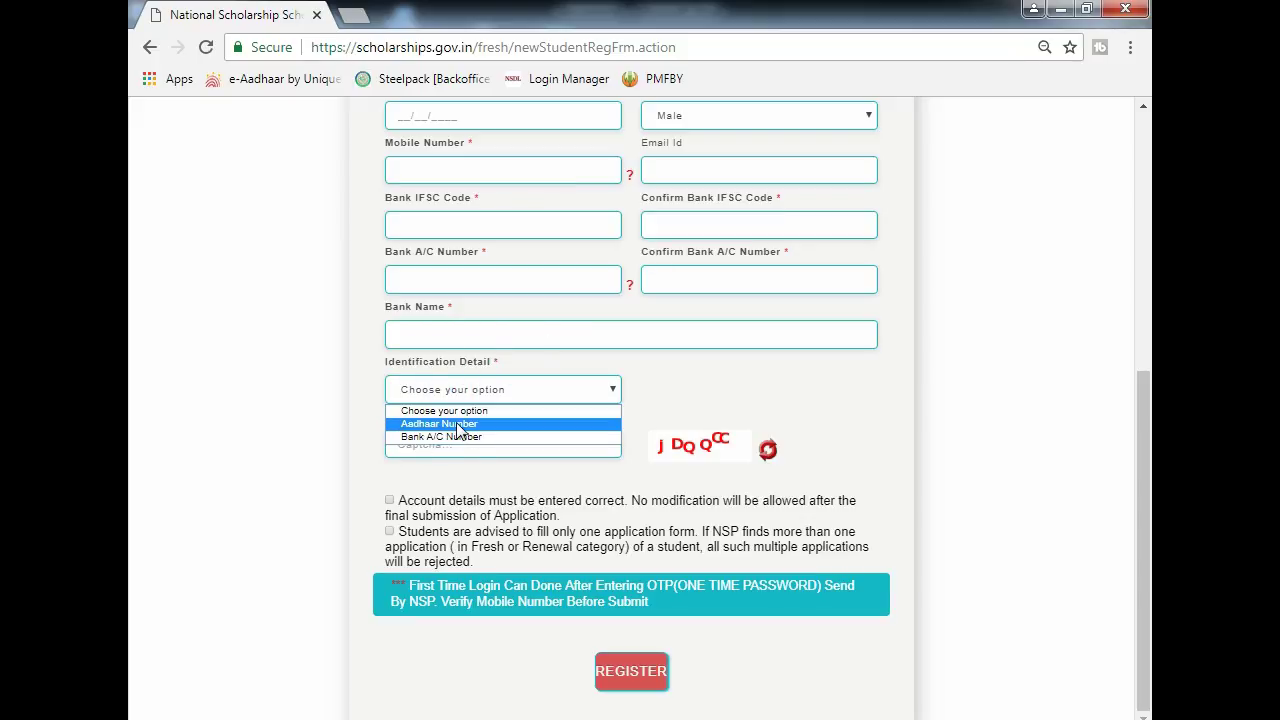
click(517, 368)
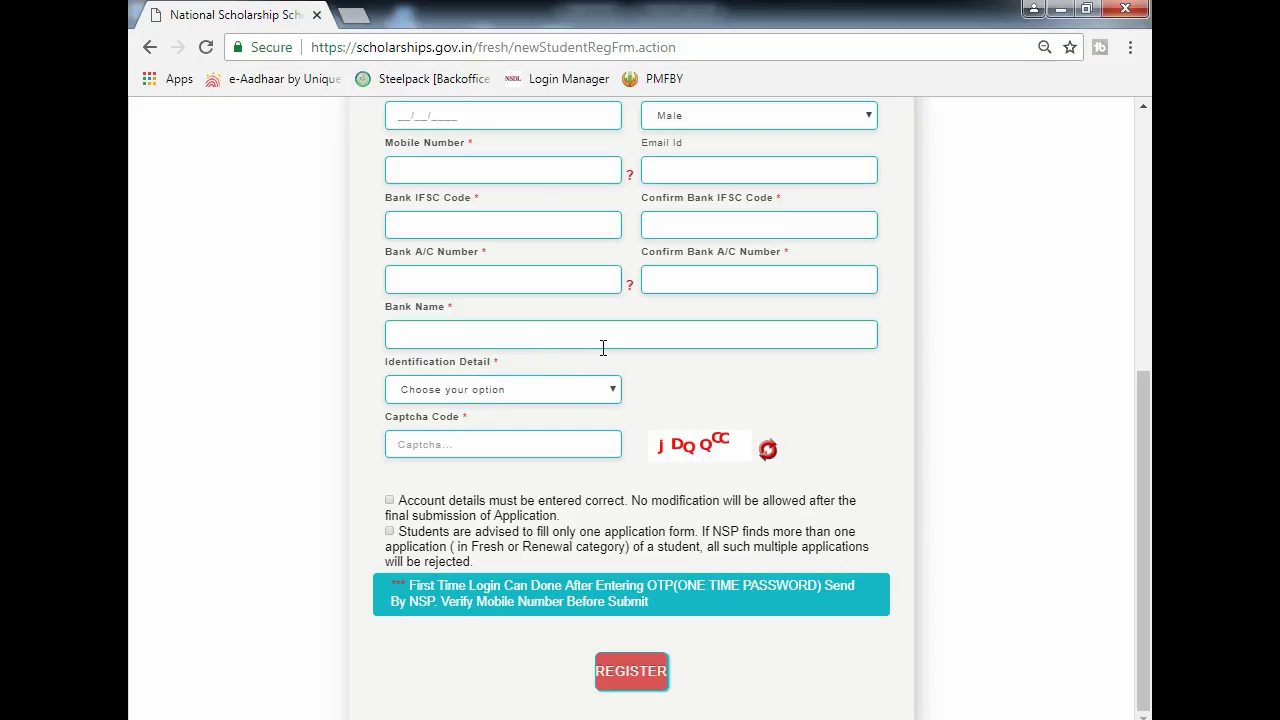
click(543, 443)
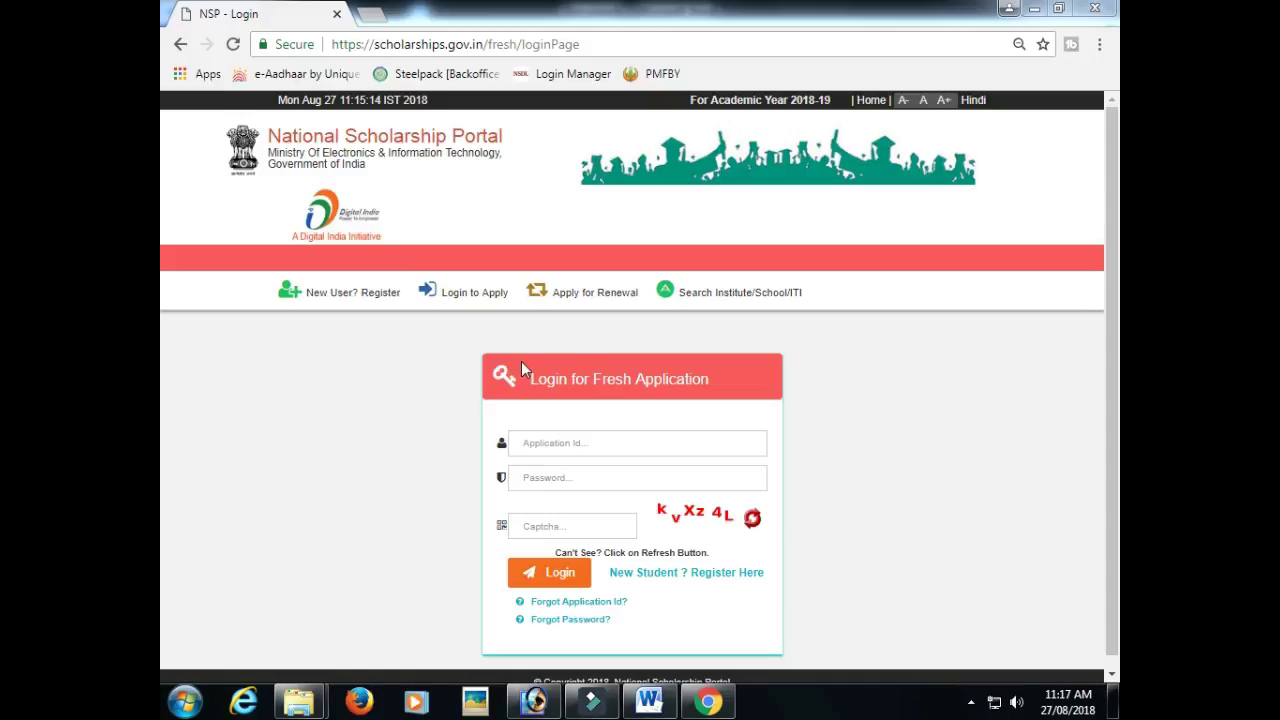
- On the Login to Apply page, paste the first application ID copied from Word
click(480, 301)
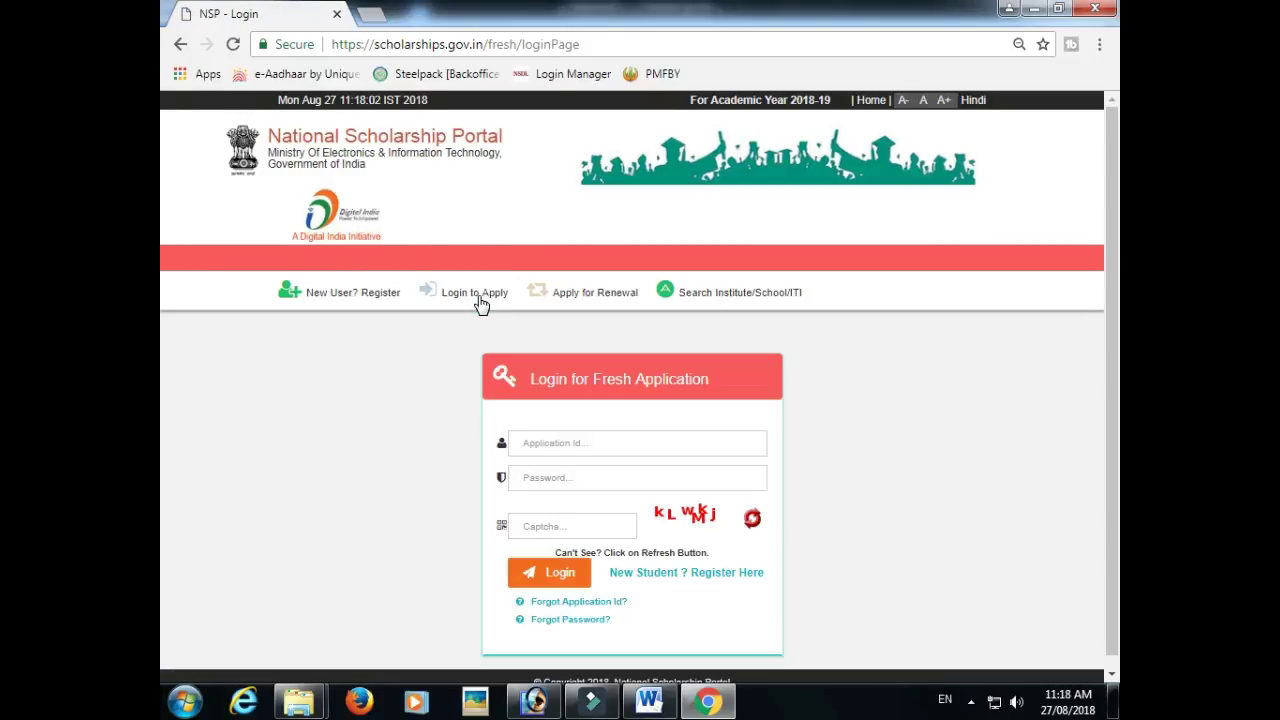
click(571, 432)
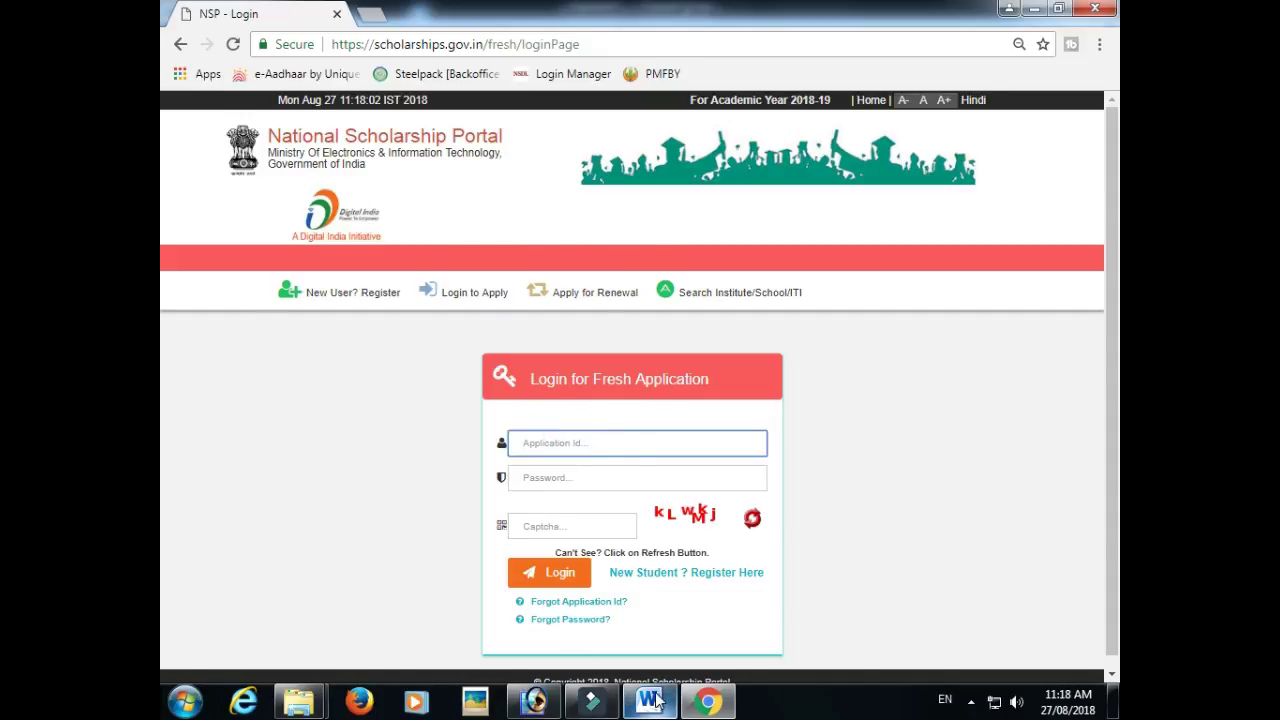
click(650, 700)
key(Left)
drag(424, 254, 691, 277)
key(ctrl+c)
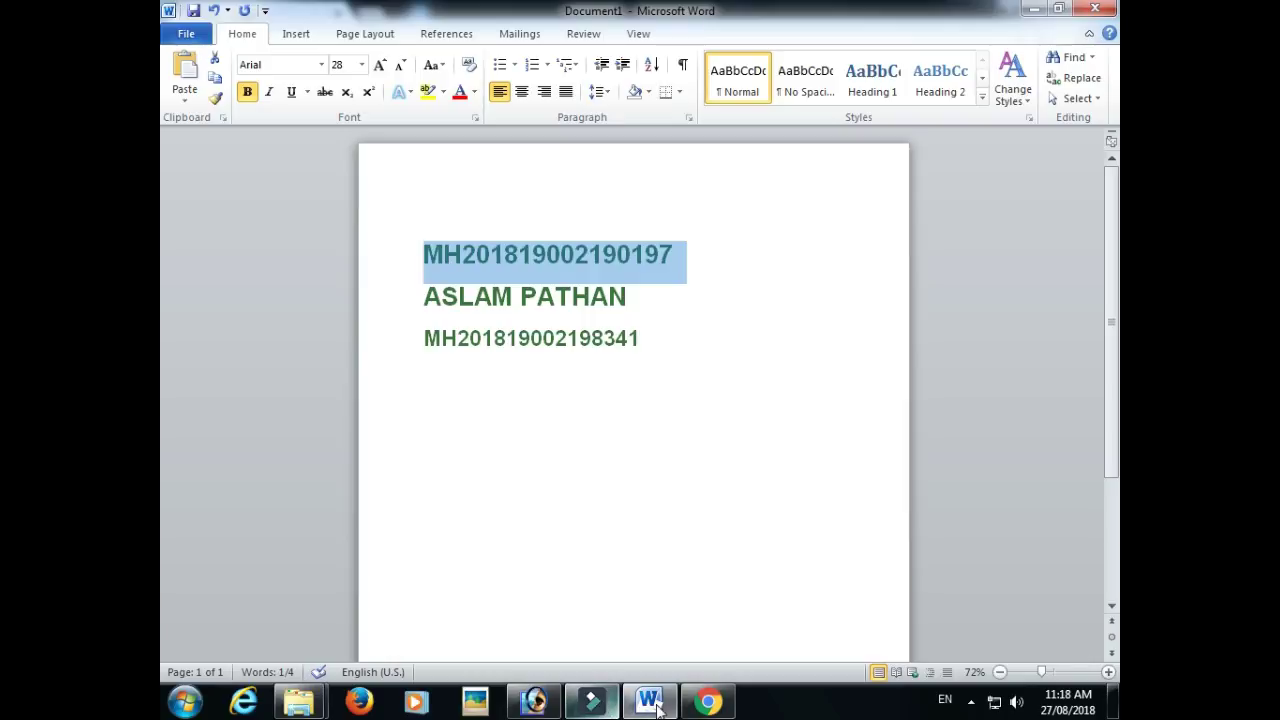
click(708, 700)
key(ctrl+v)
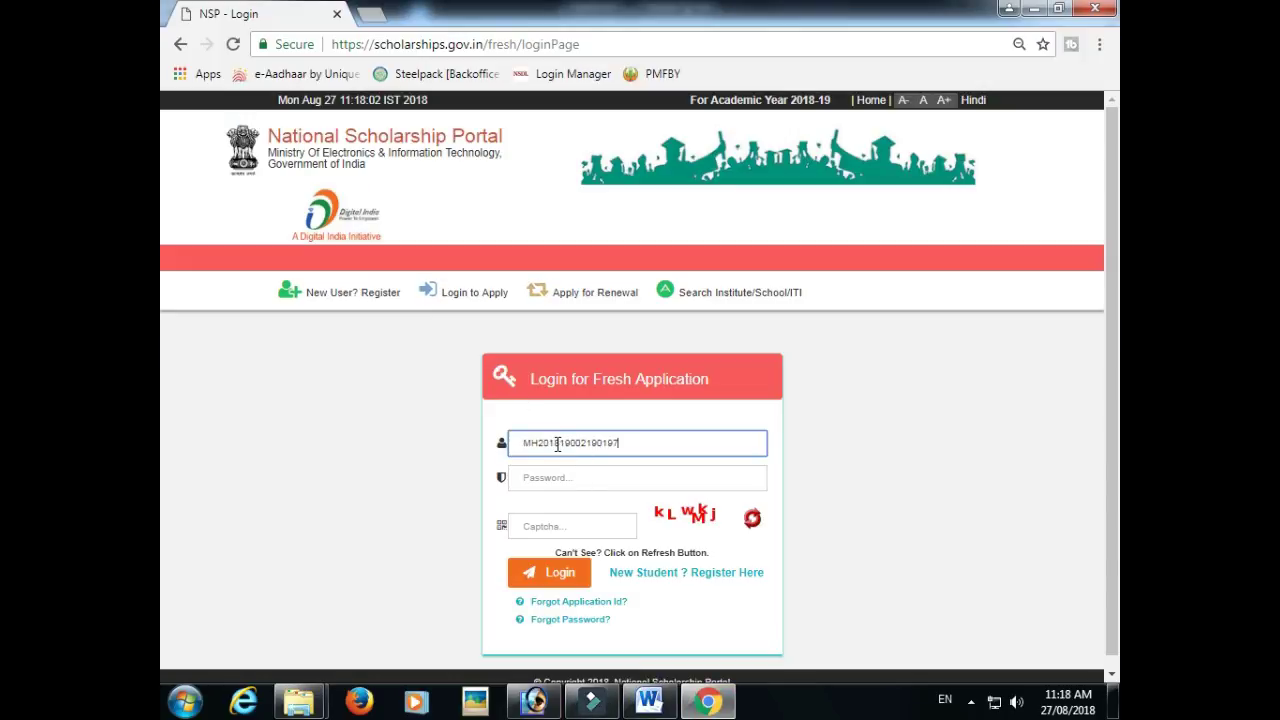
- Enter the account password and captcha, and log in to the fresh application
click(574, 478)
key(ctrl+v)
click(560, 527)
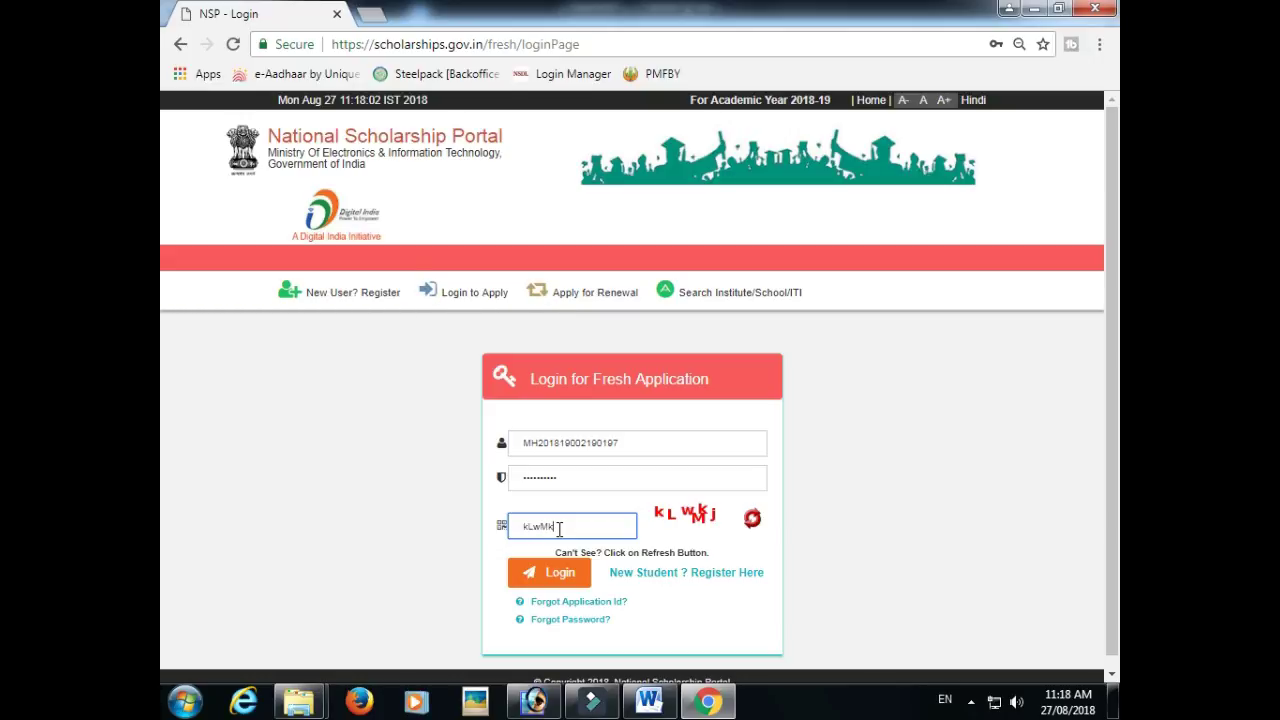
click(538, 574)
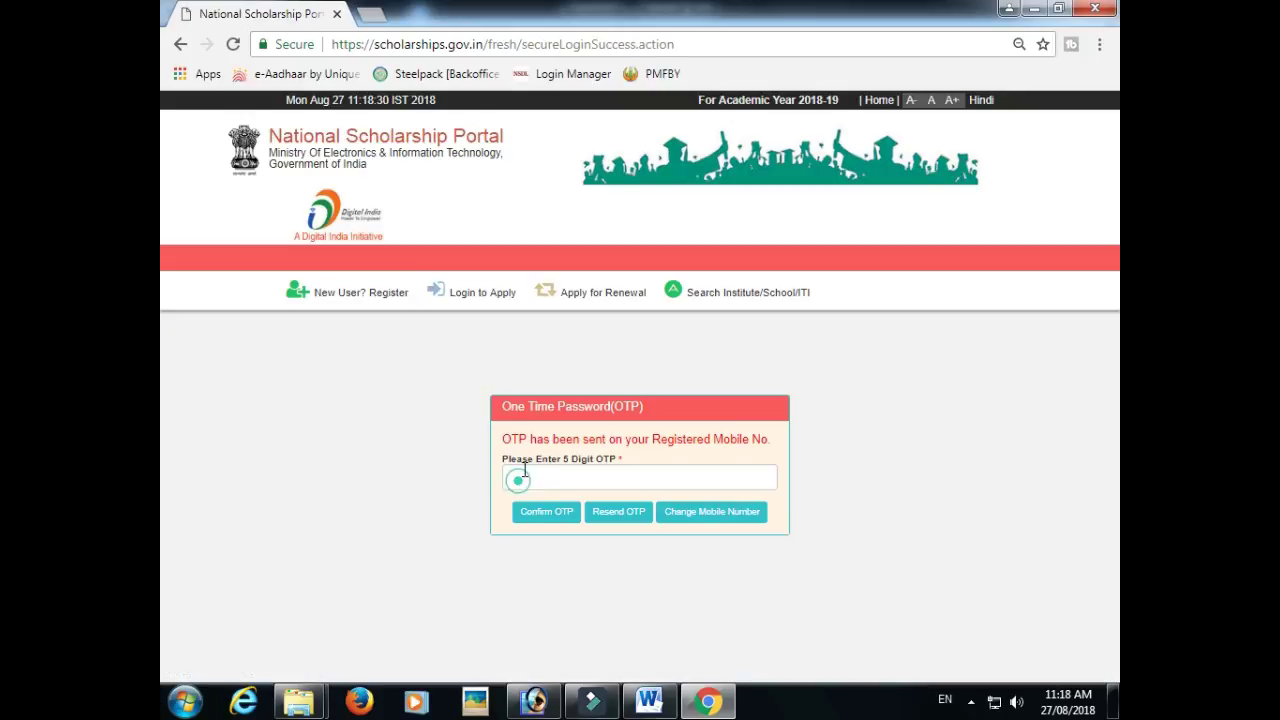
- Verify the OTP, then enter and confirm a new account password and submit
click(519, 478)
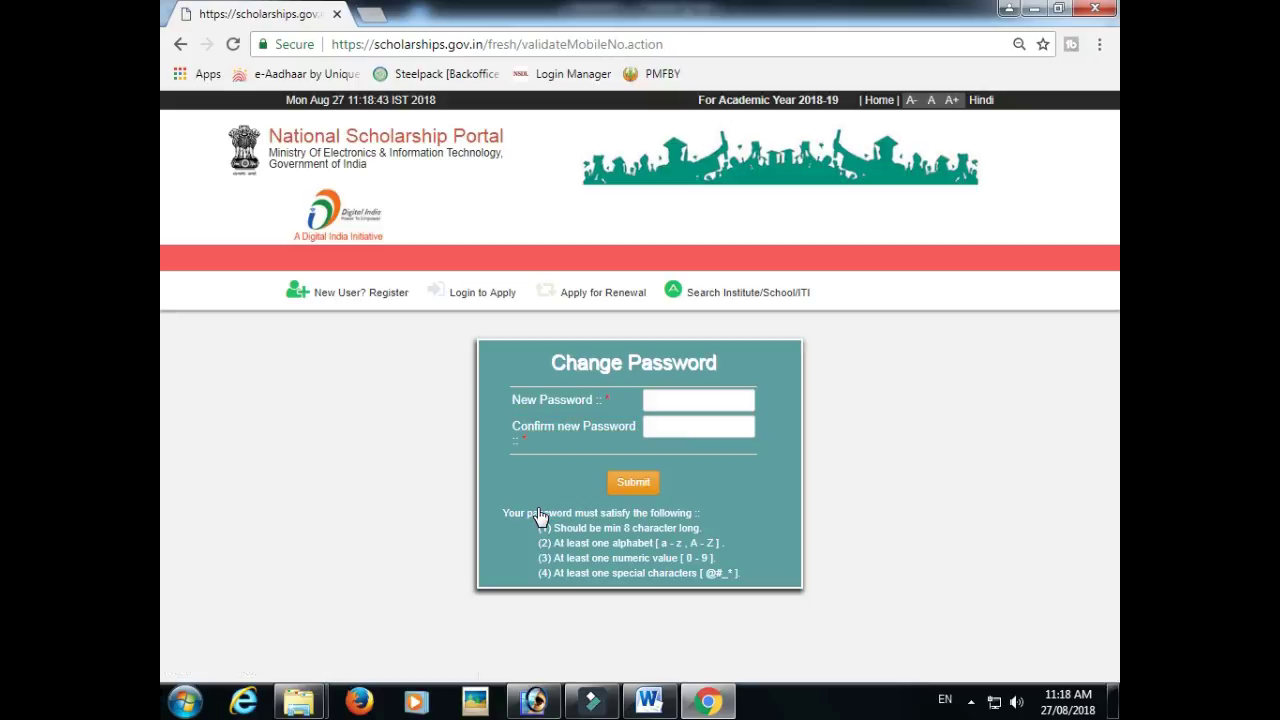
click(689, 394)
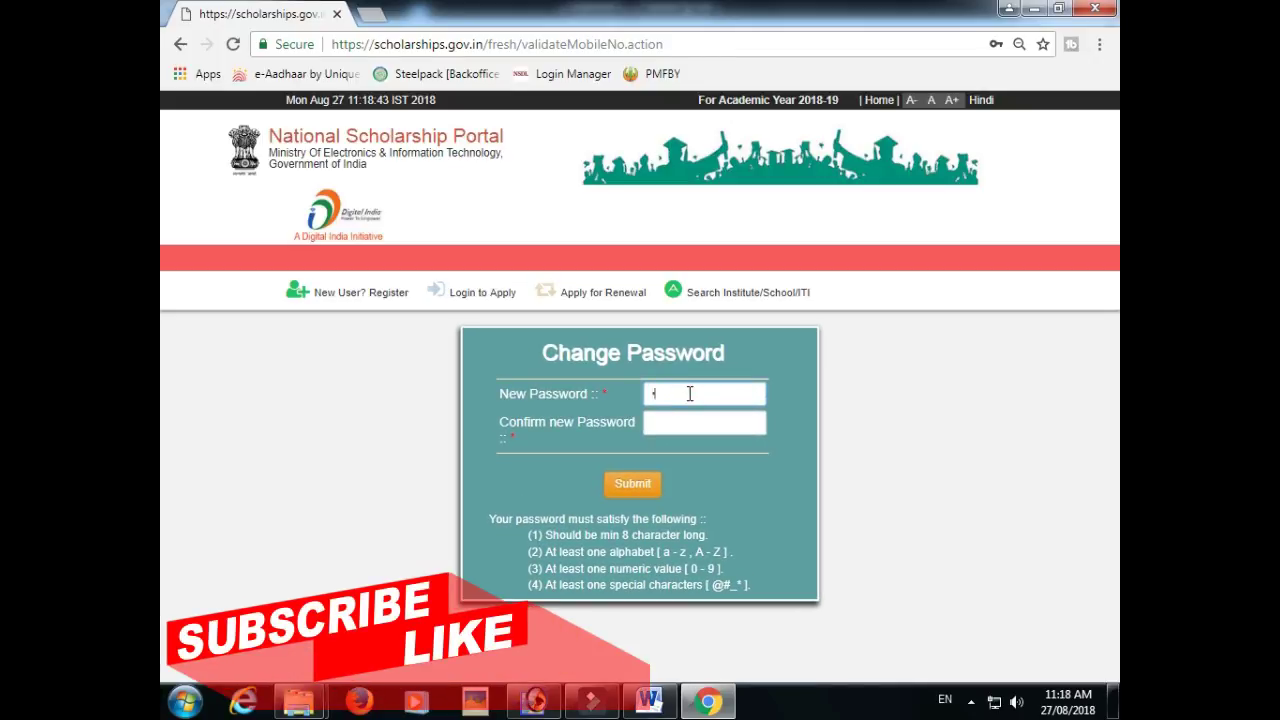
text(a)
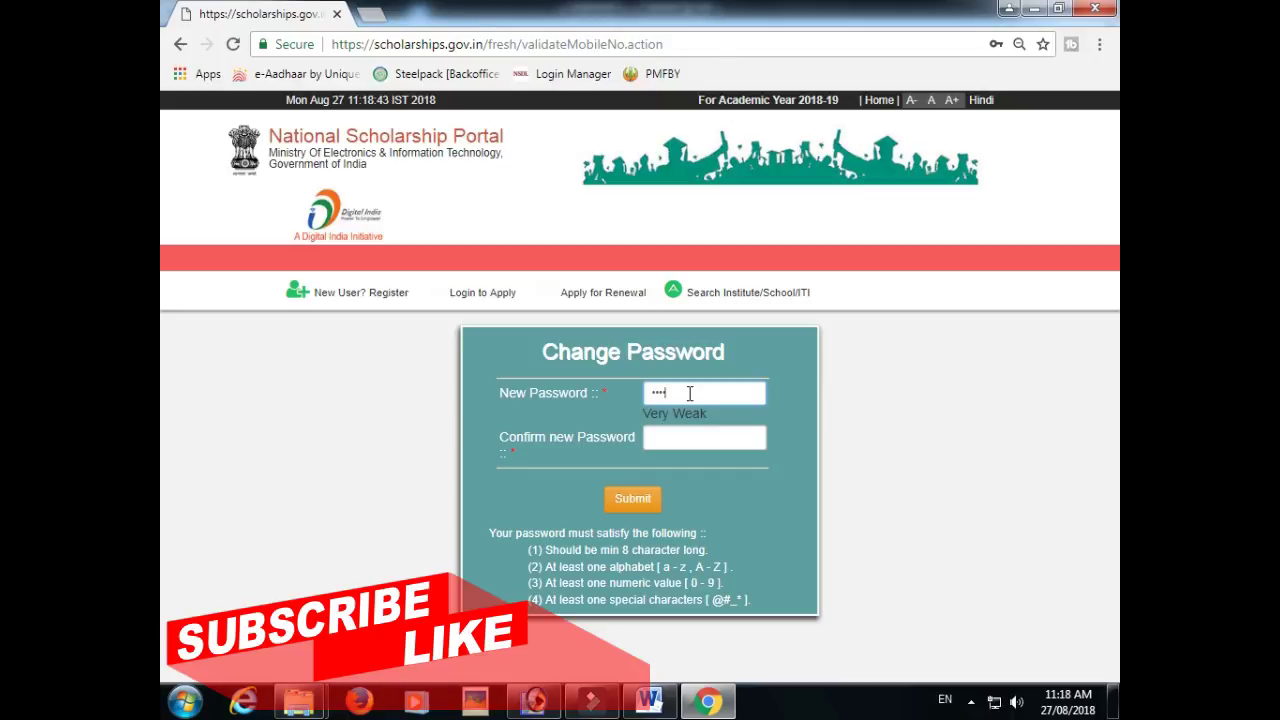
text(123)
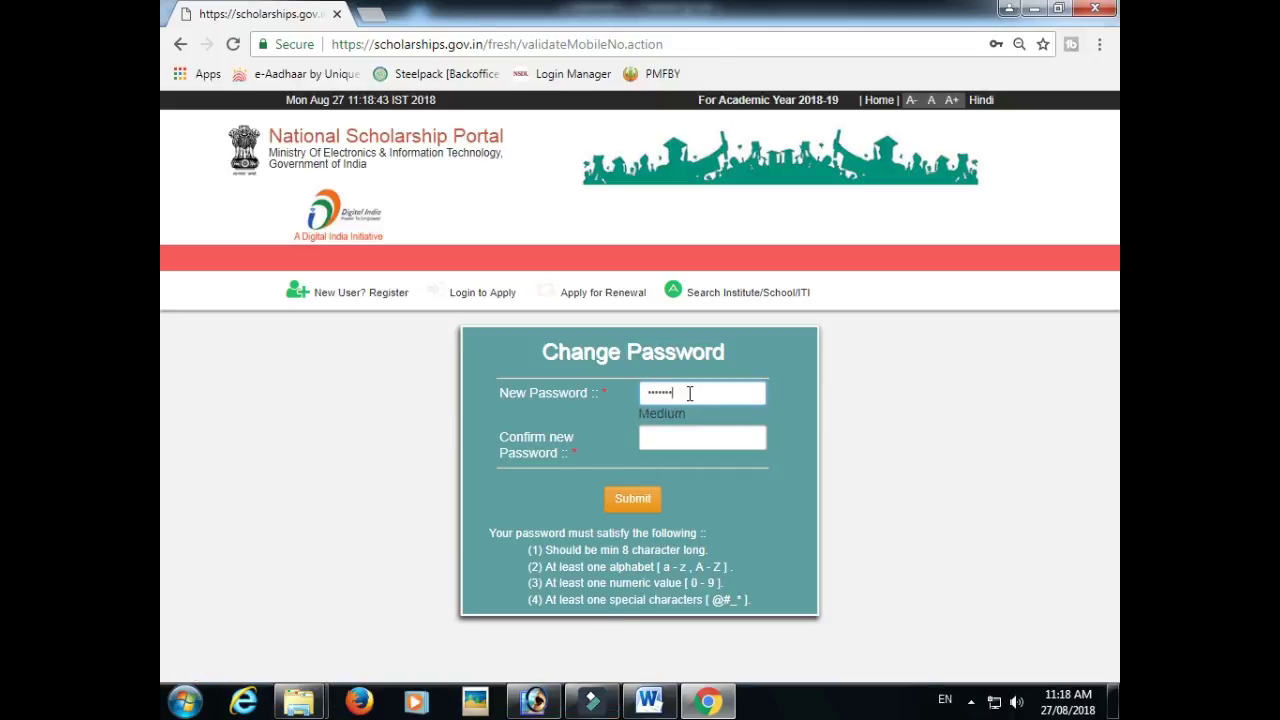
text(@)
click(664, 443)
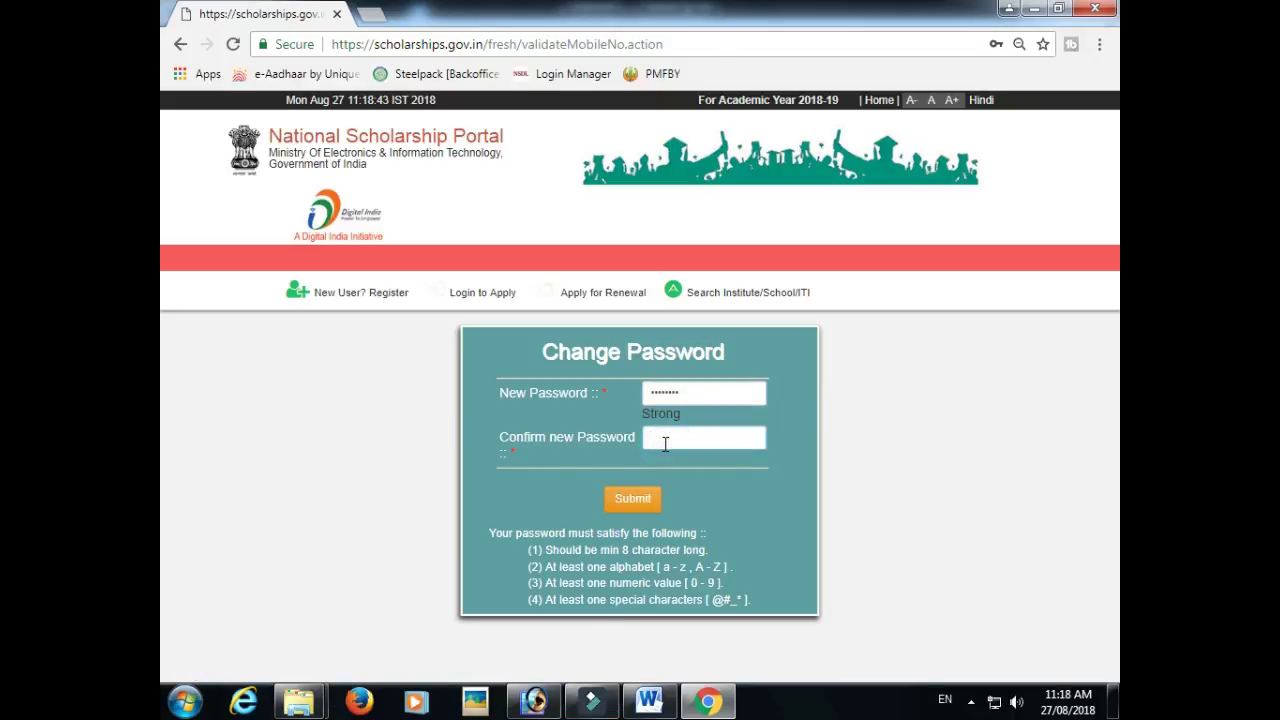
text(abc)
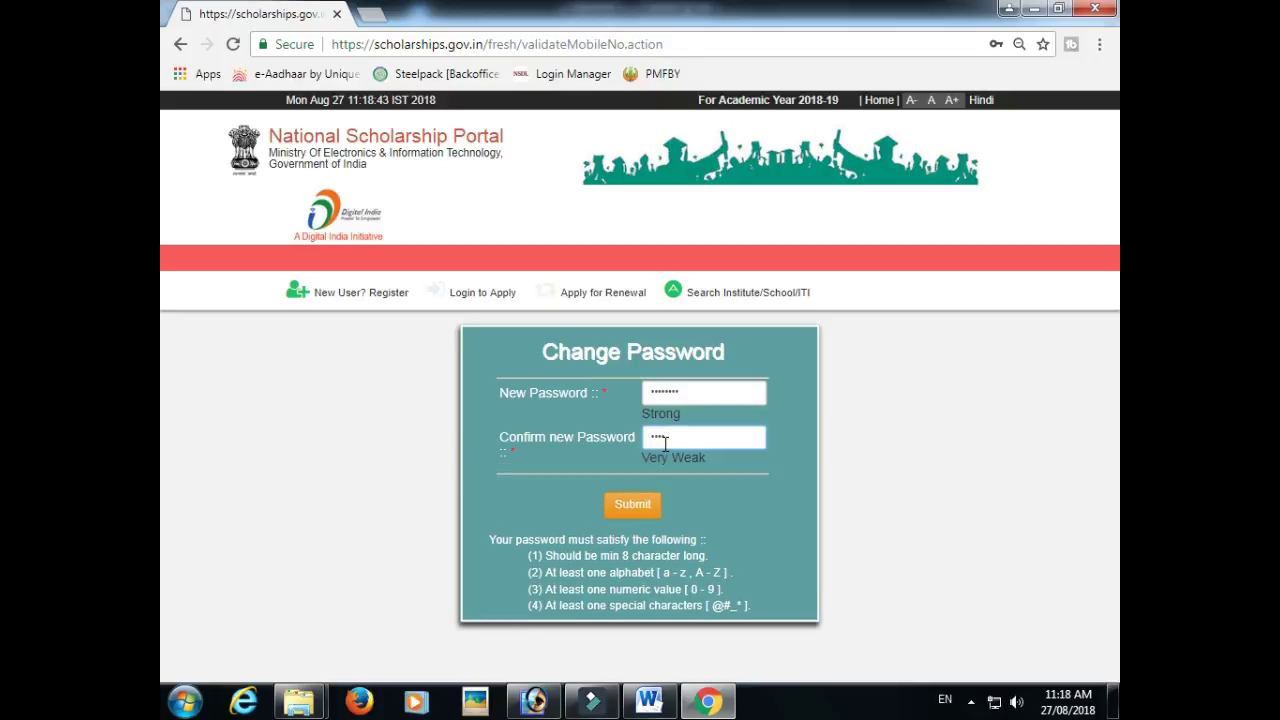
text(12@)
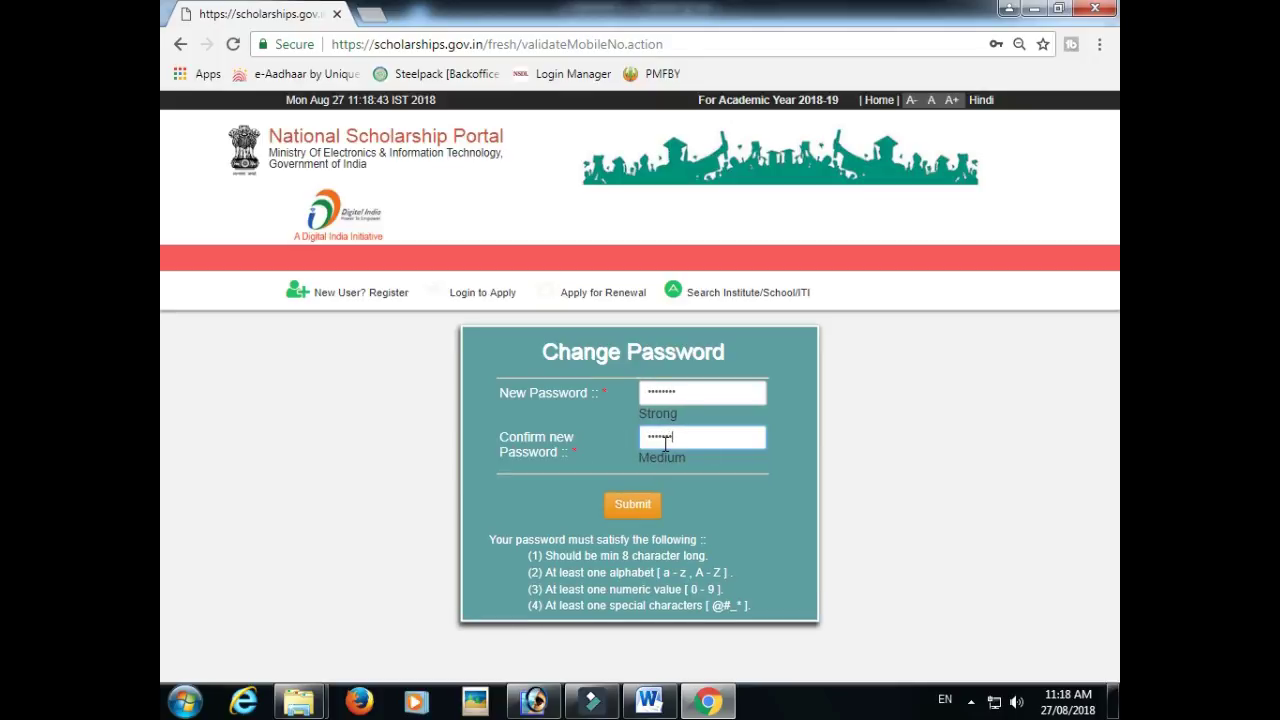
click(633, 506)
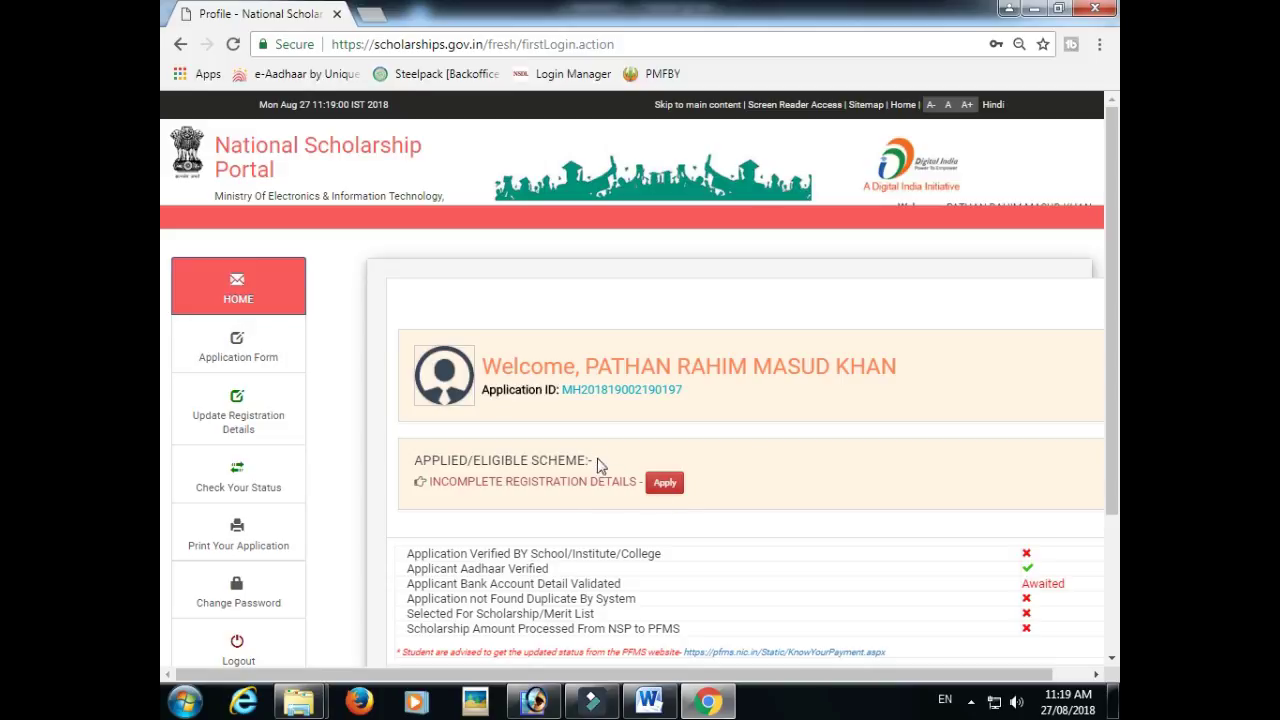
- In the incomplete registration details, set religion to Muslim and category to GENERAL
click(666, 485)
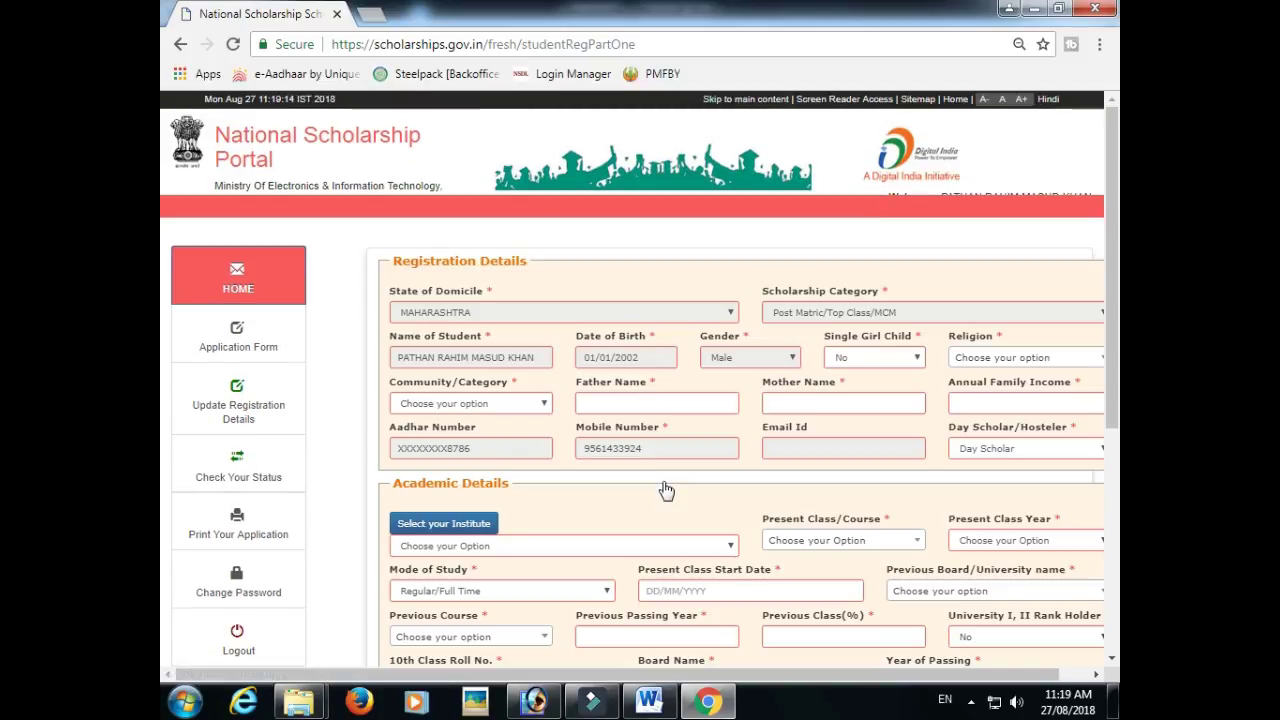
drag(745, 676, 773, 676)
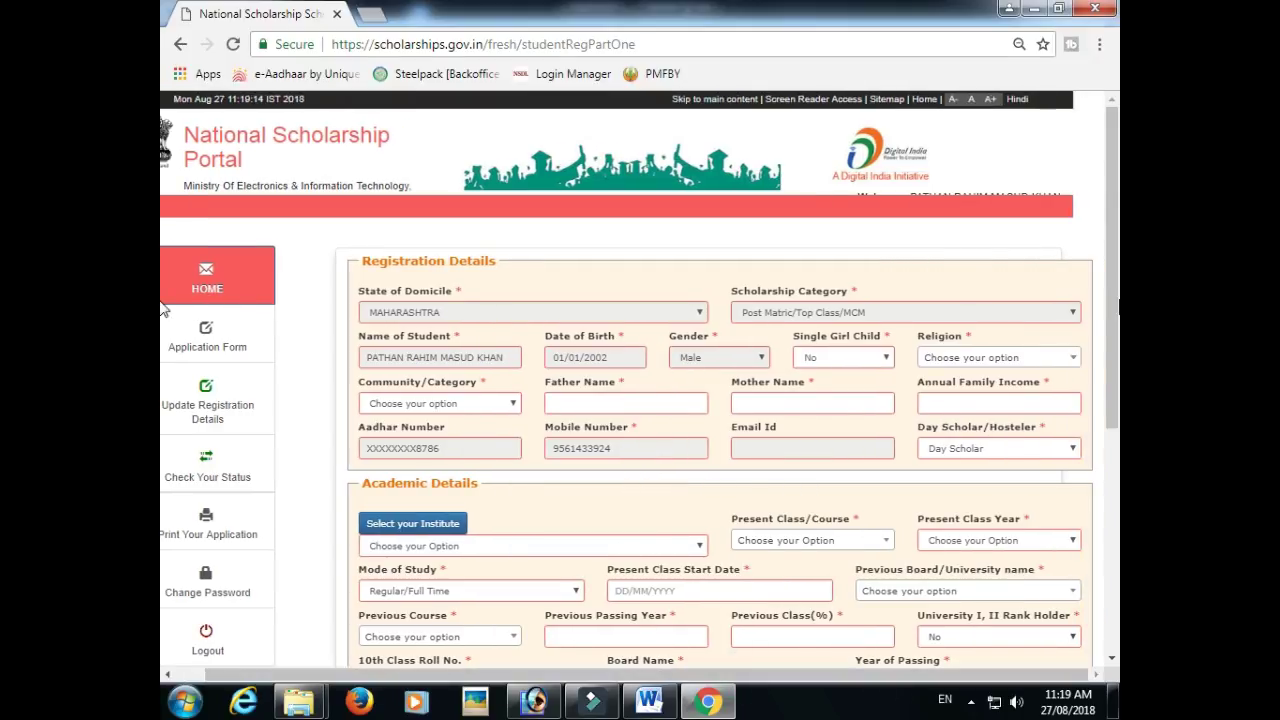
click(978, 360)
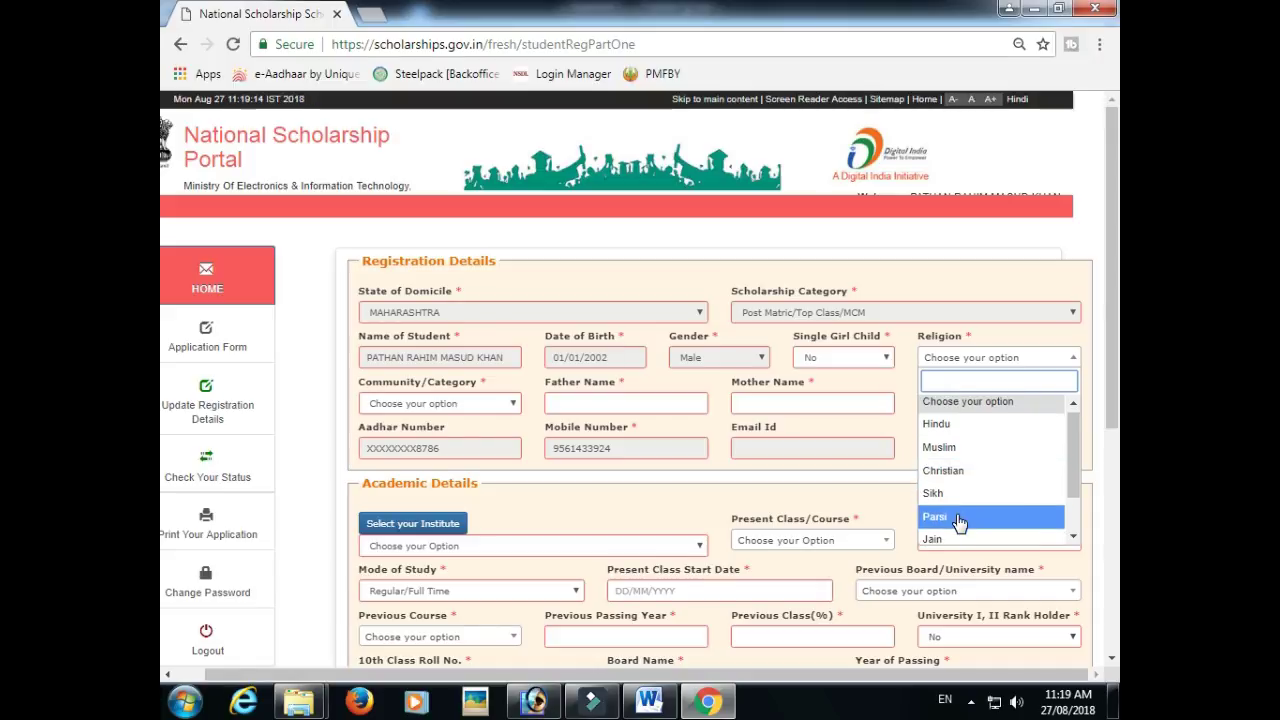
scroll(955, 500, down, 1)
scroll(945, 480, up, 2)
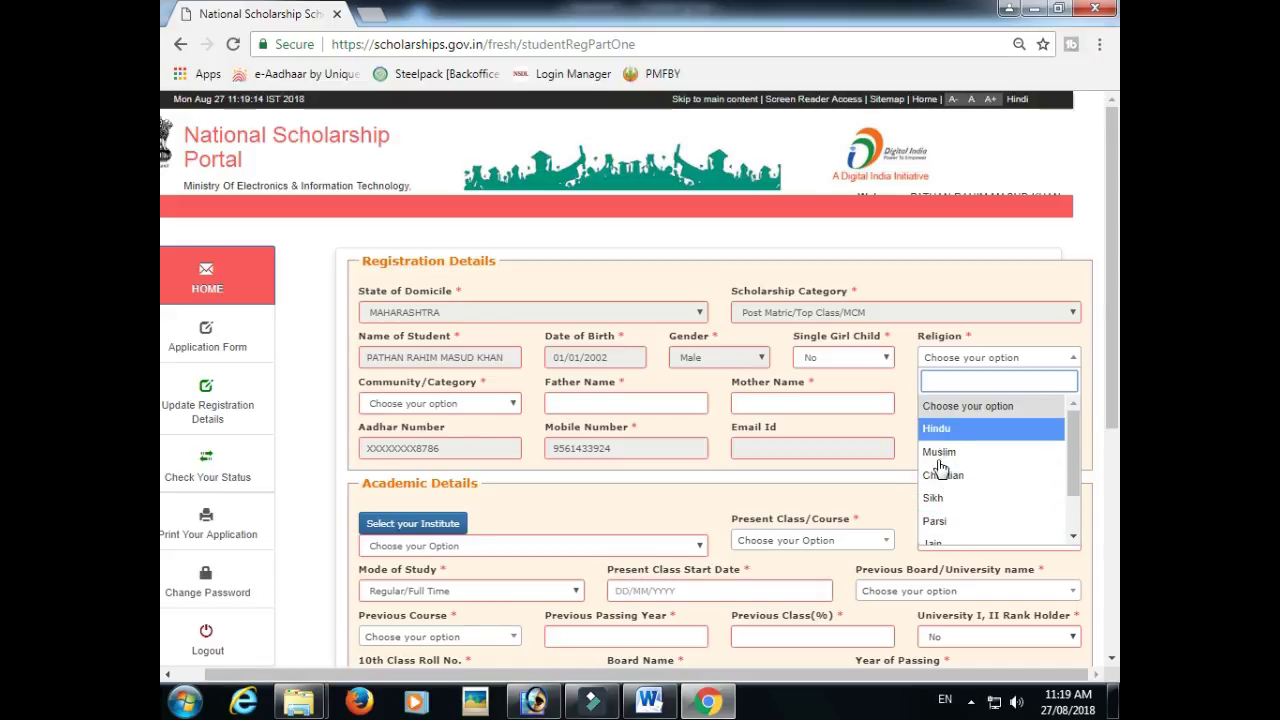
click(942, 453)
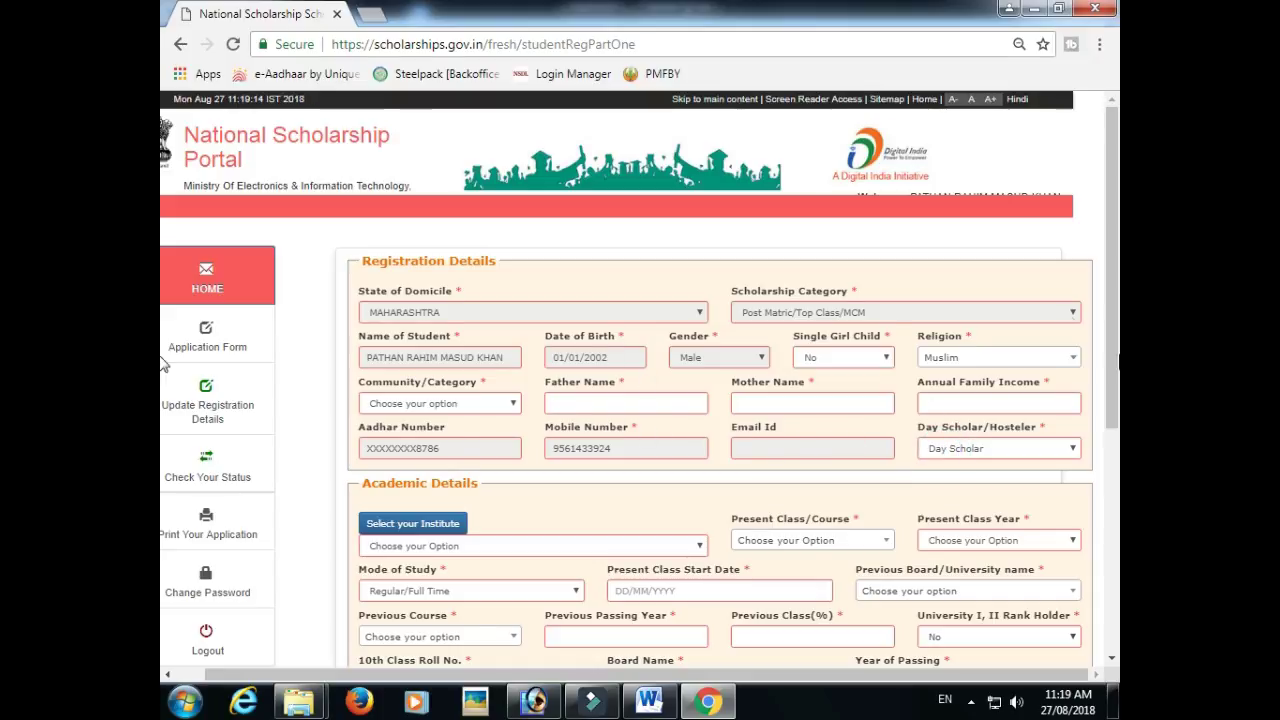
click(440, 410)
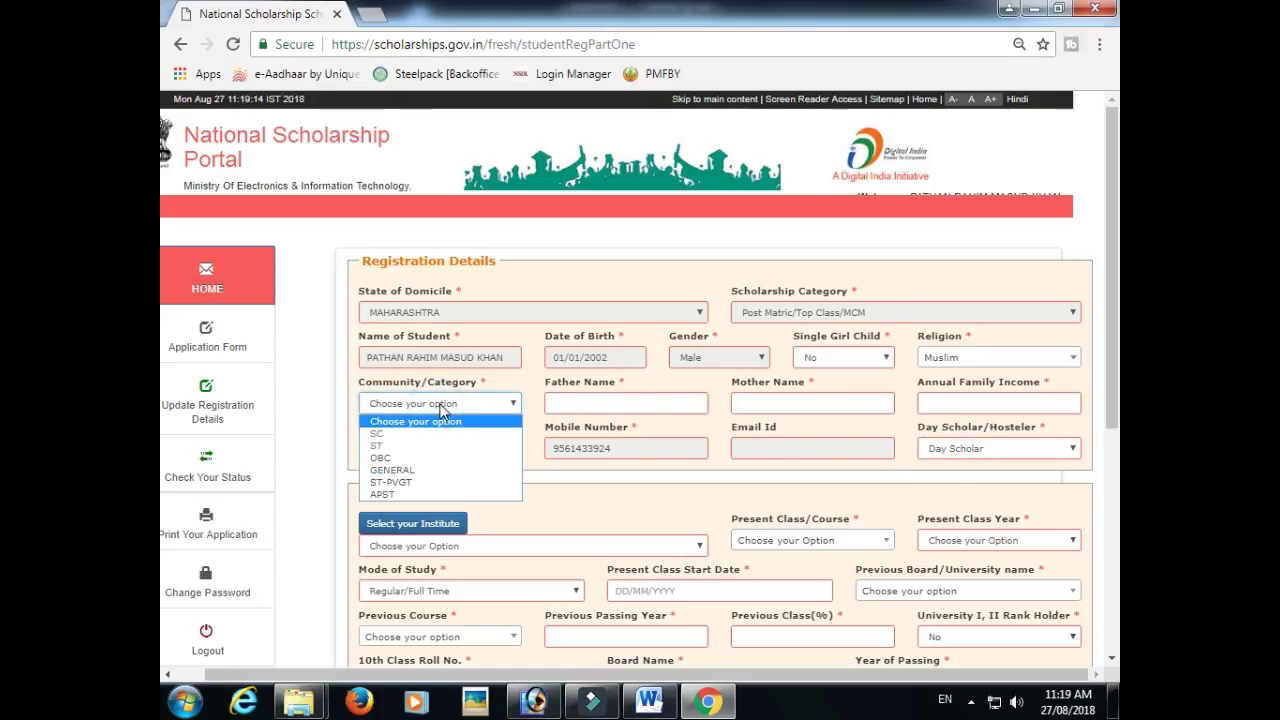
click(392, 470)
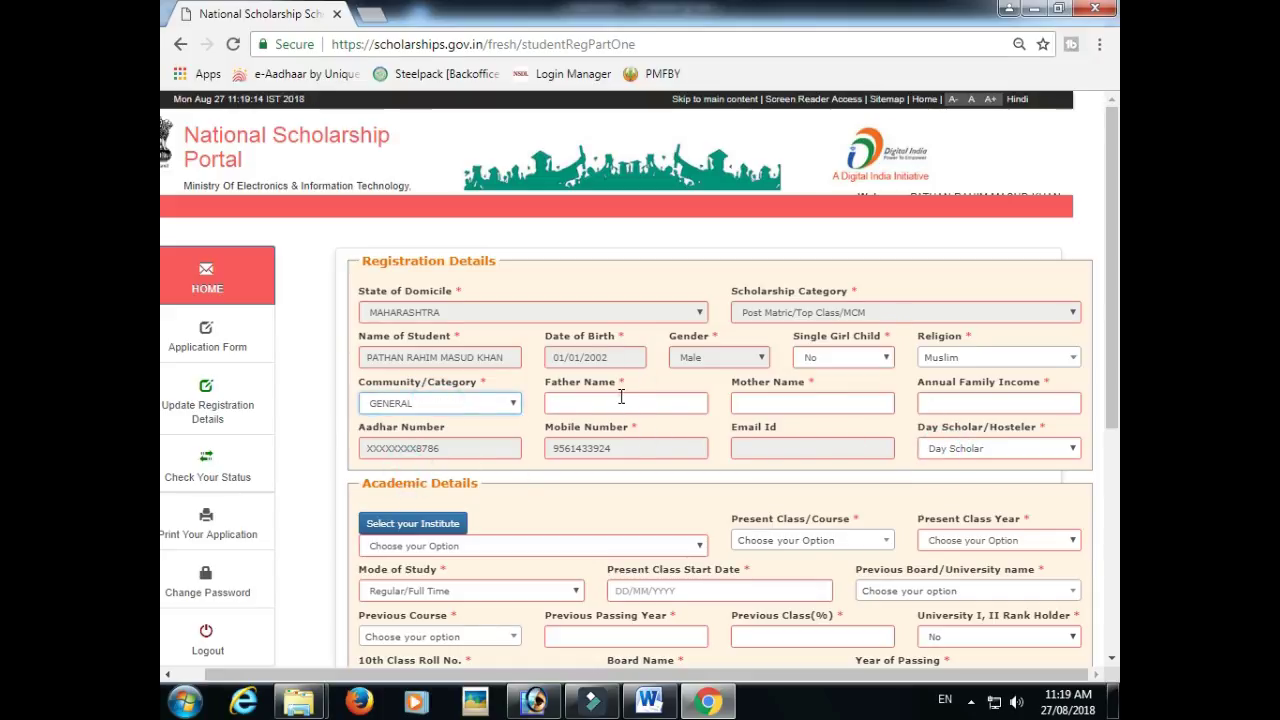
- Enter the father's and mother's names and Annual Family Income 30000
click(621, 397)
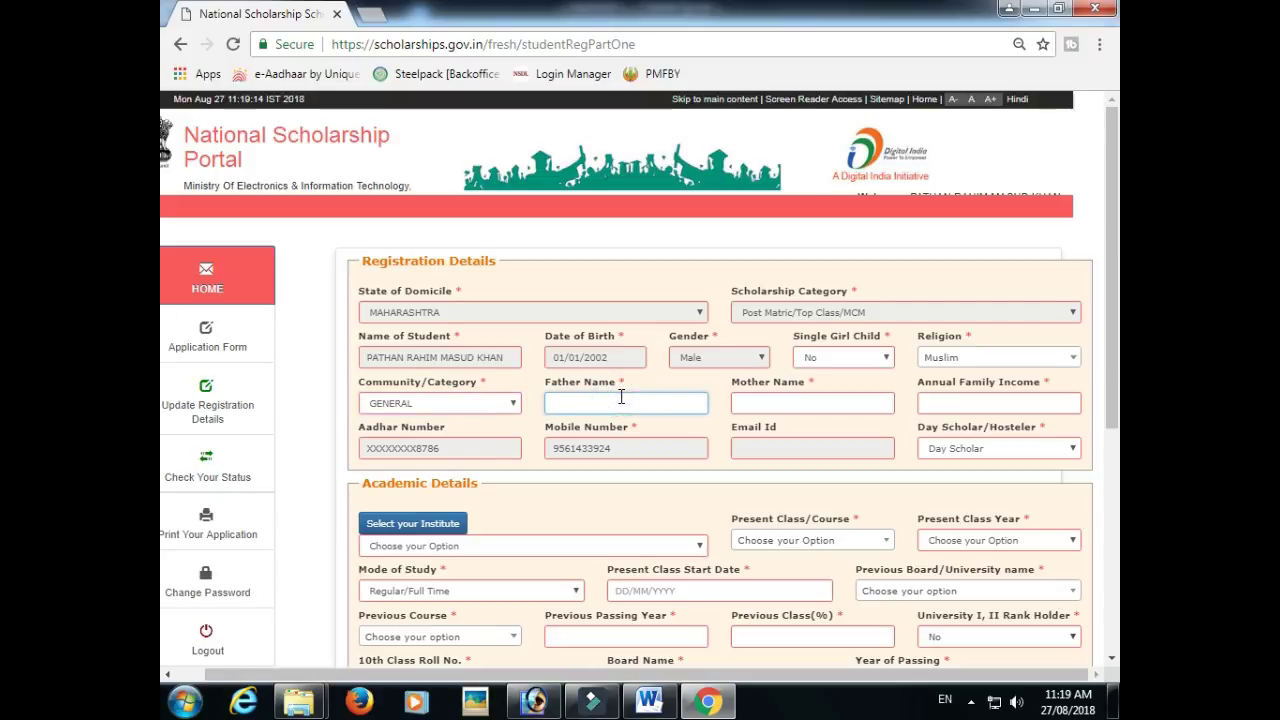
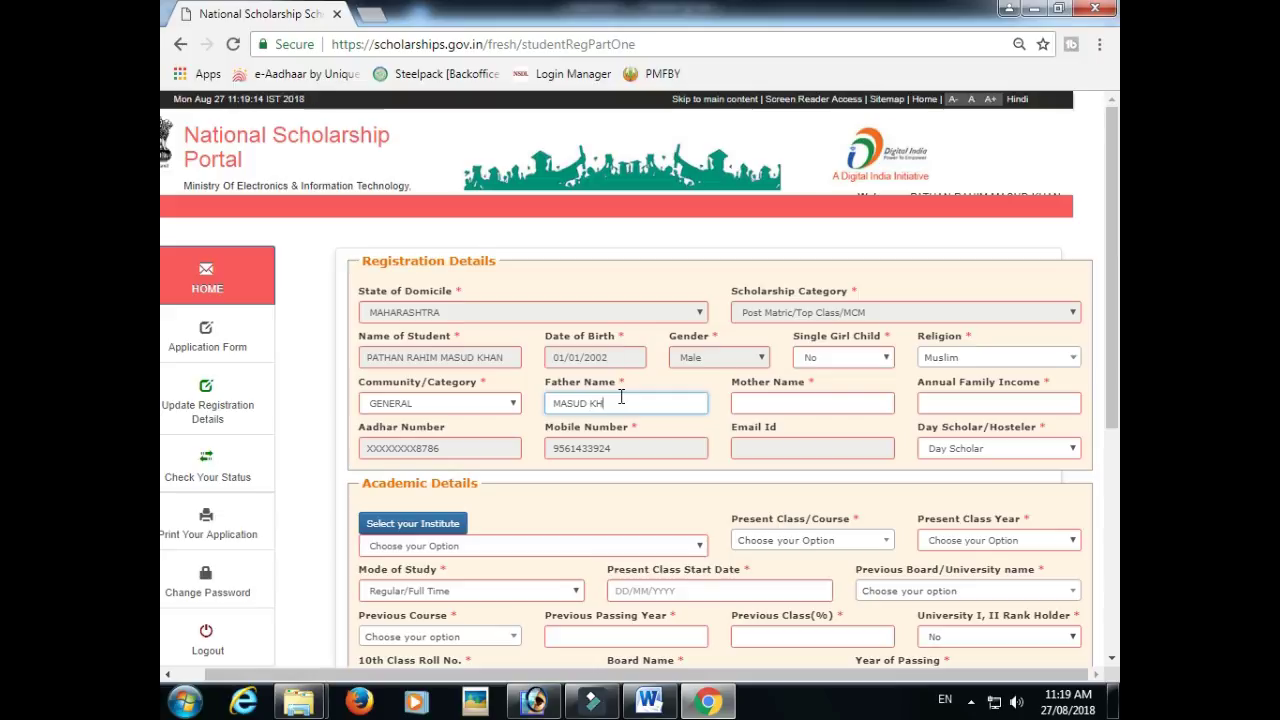
key(Tab)
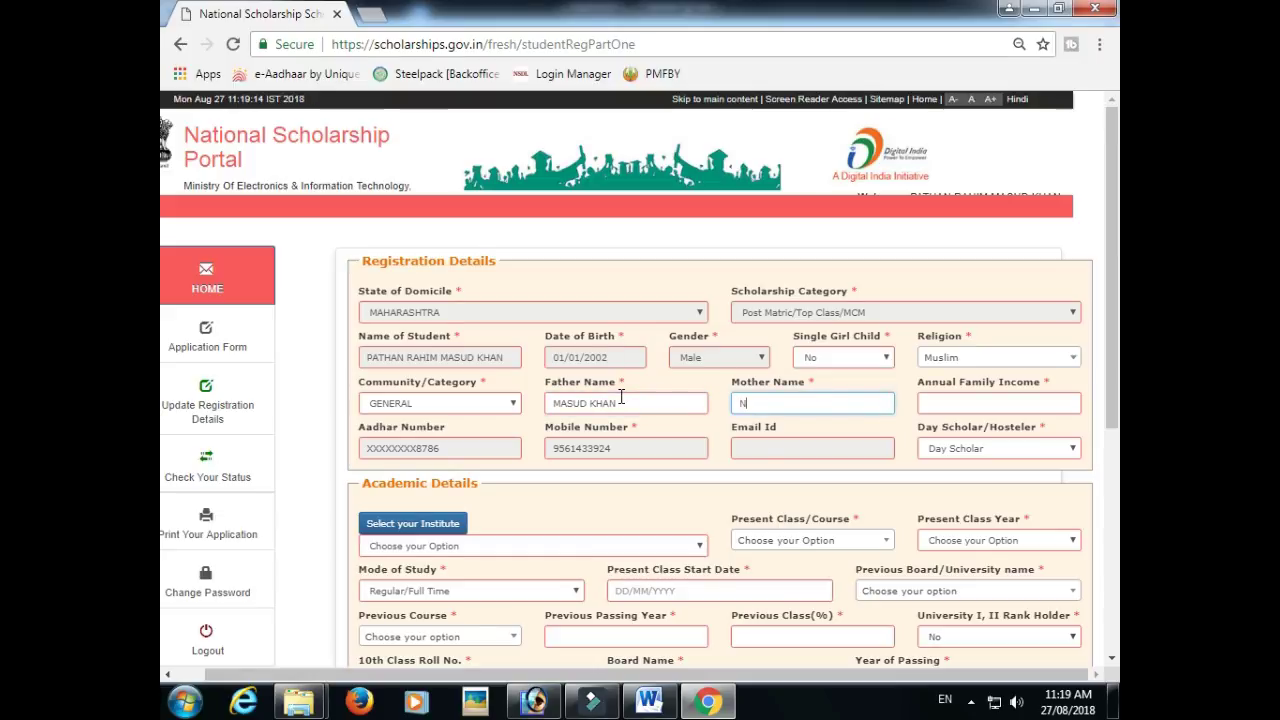
text(NAZERA)
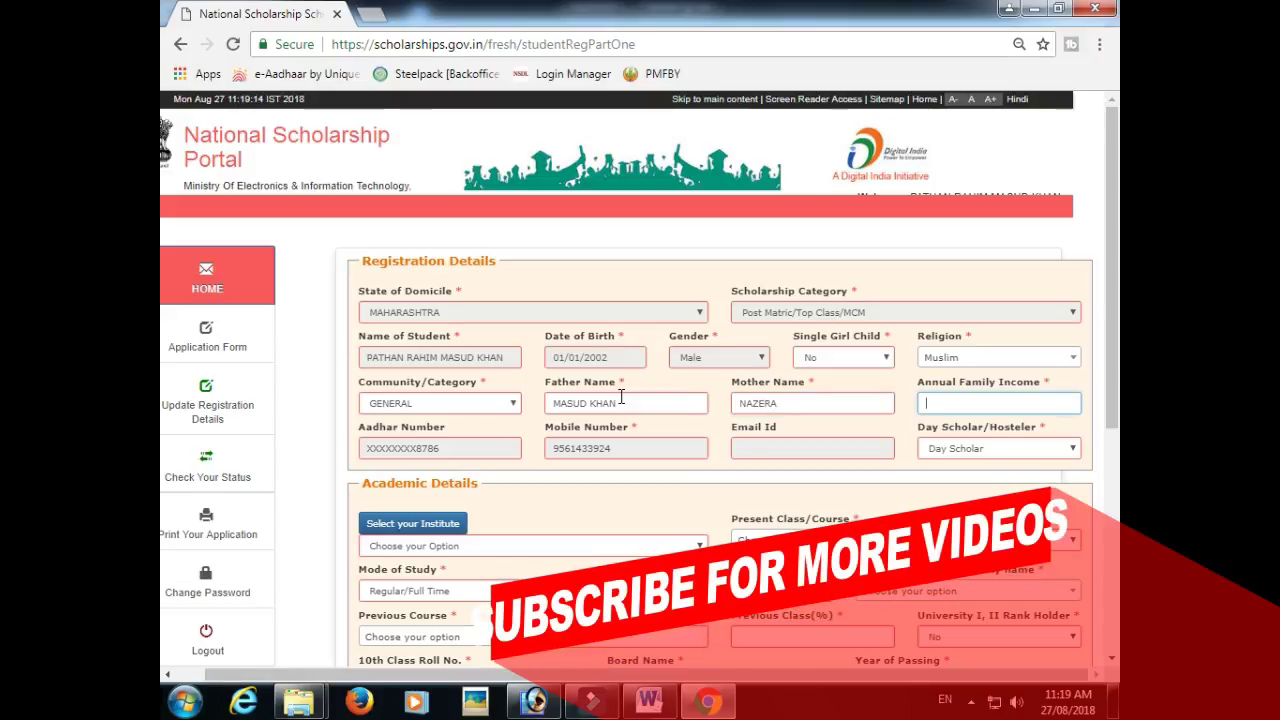
text(3000)
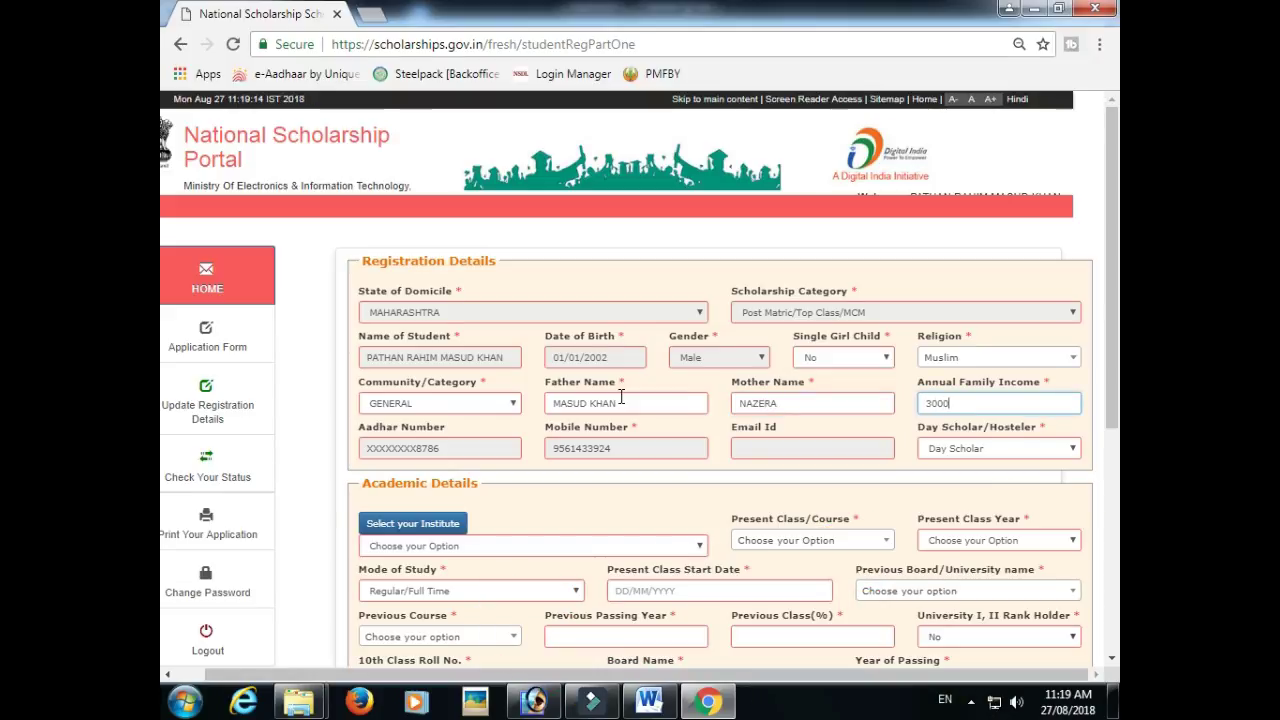
text(0)
scroll(594, 412, down, 1)
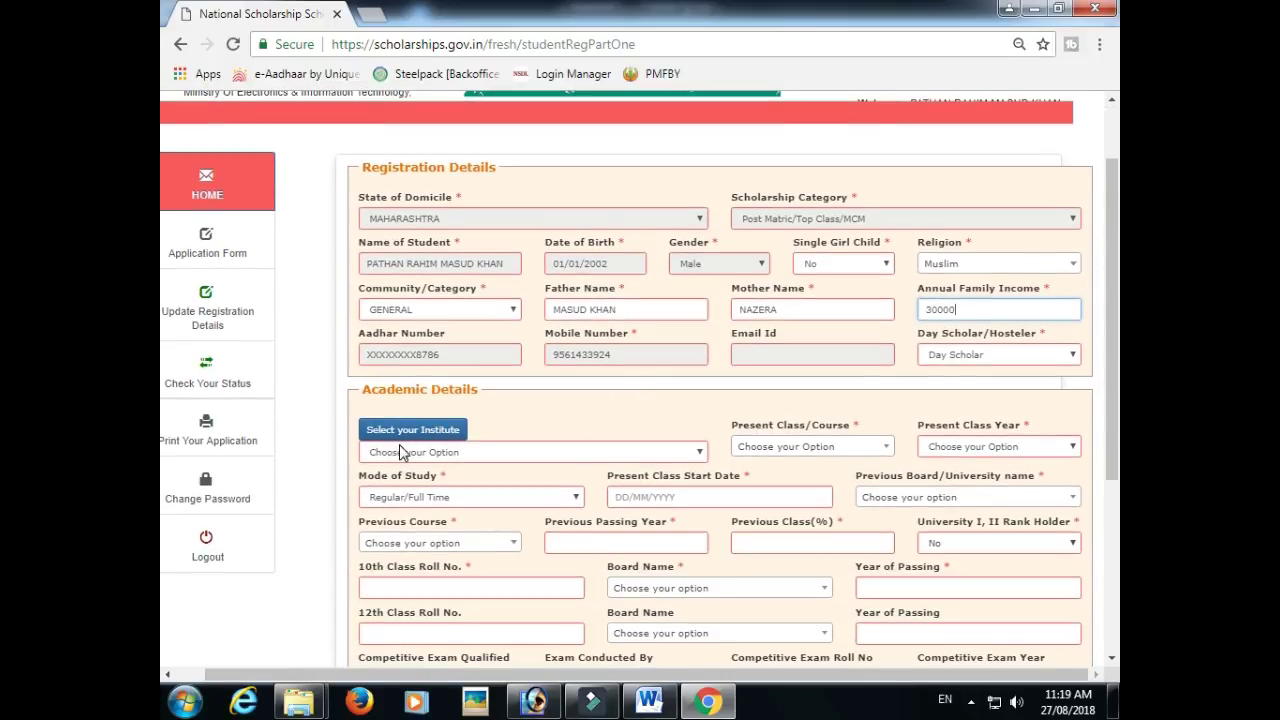
scroll(430, 405, down, 1)
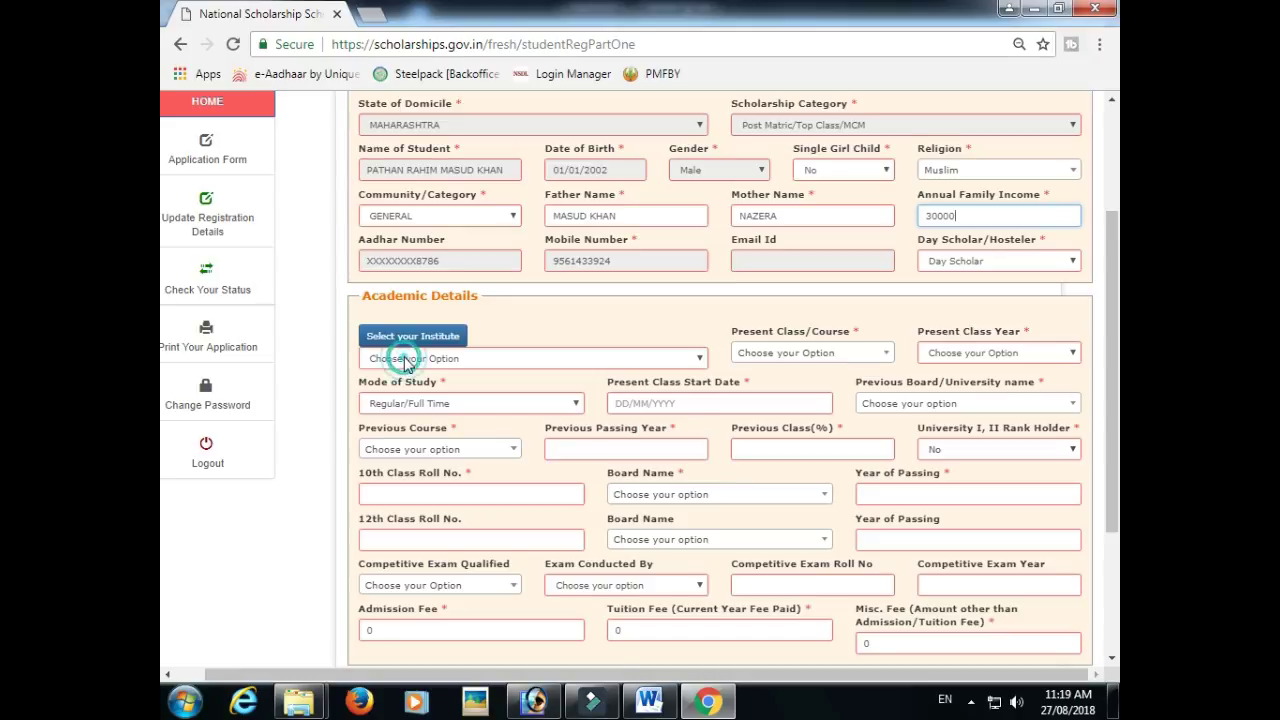
- Load the institution list for MAHARASHTRA state and AURANGABAD district
click(408, 340)
click(437, 205)
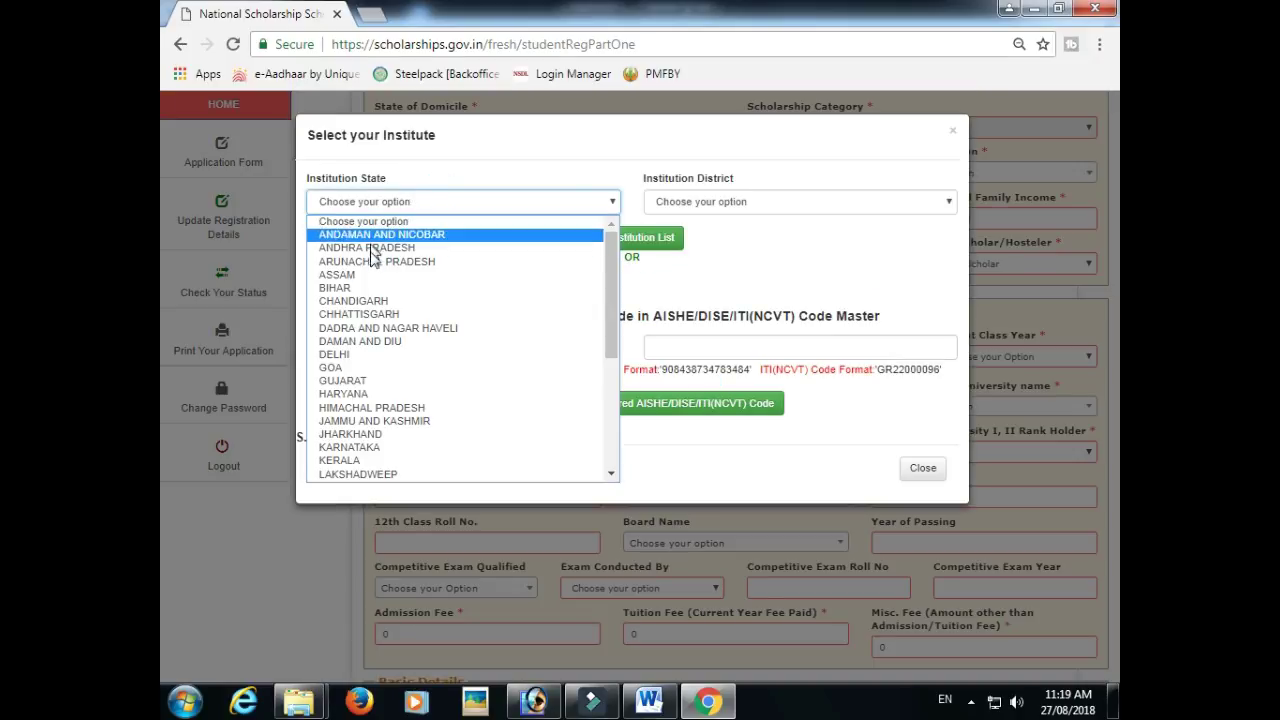
key(m)
key(m)
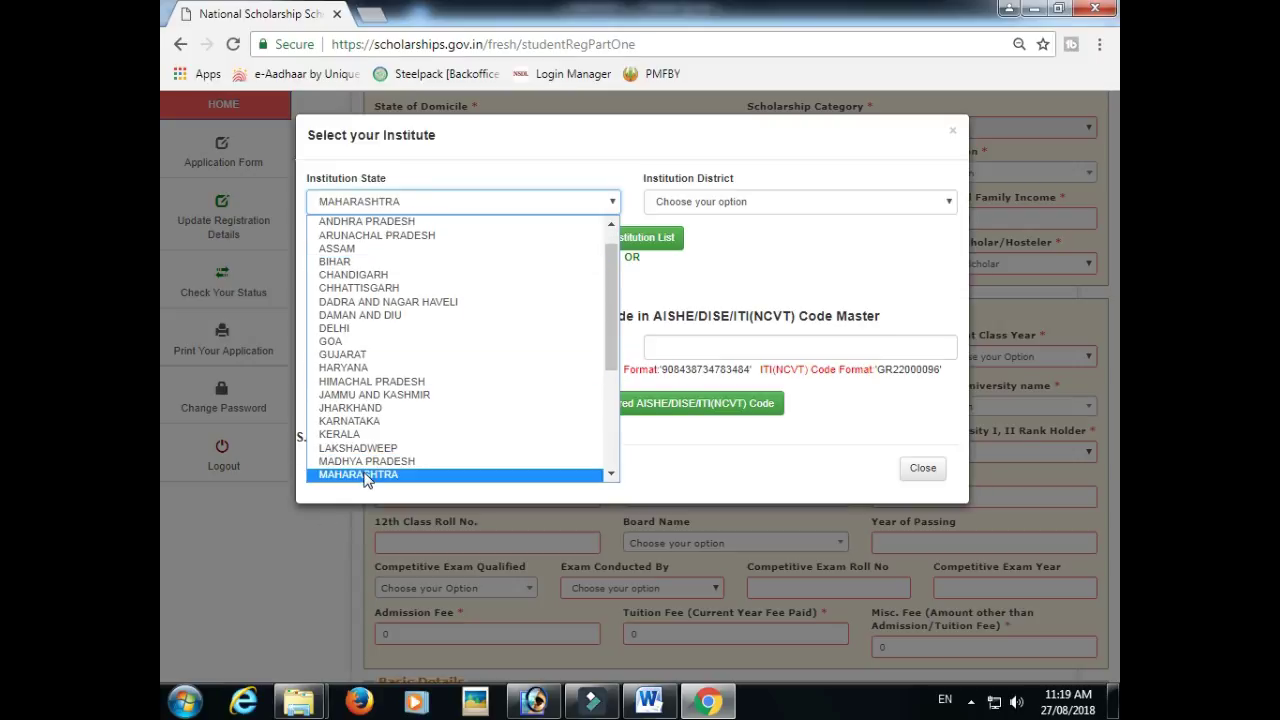
click(363, 475)
click(746, 204)
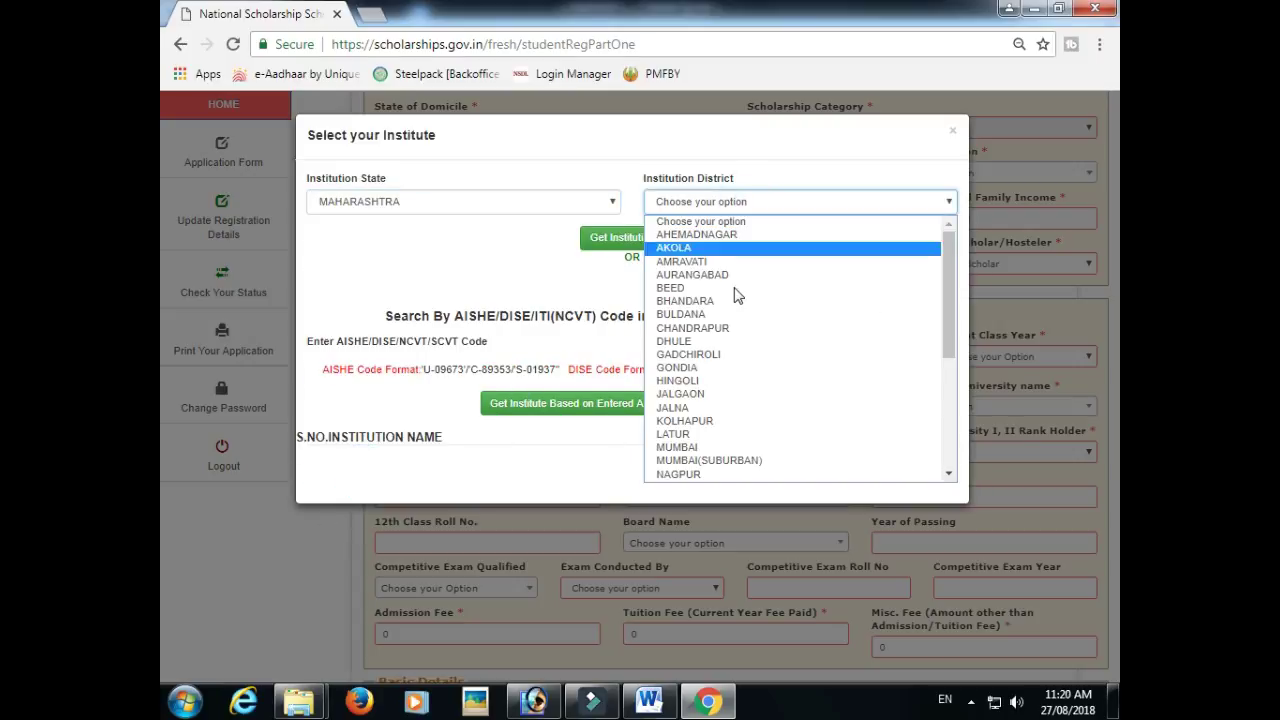
click(720, 274)
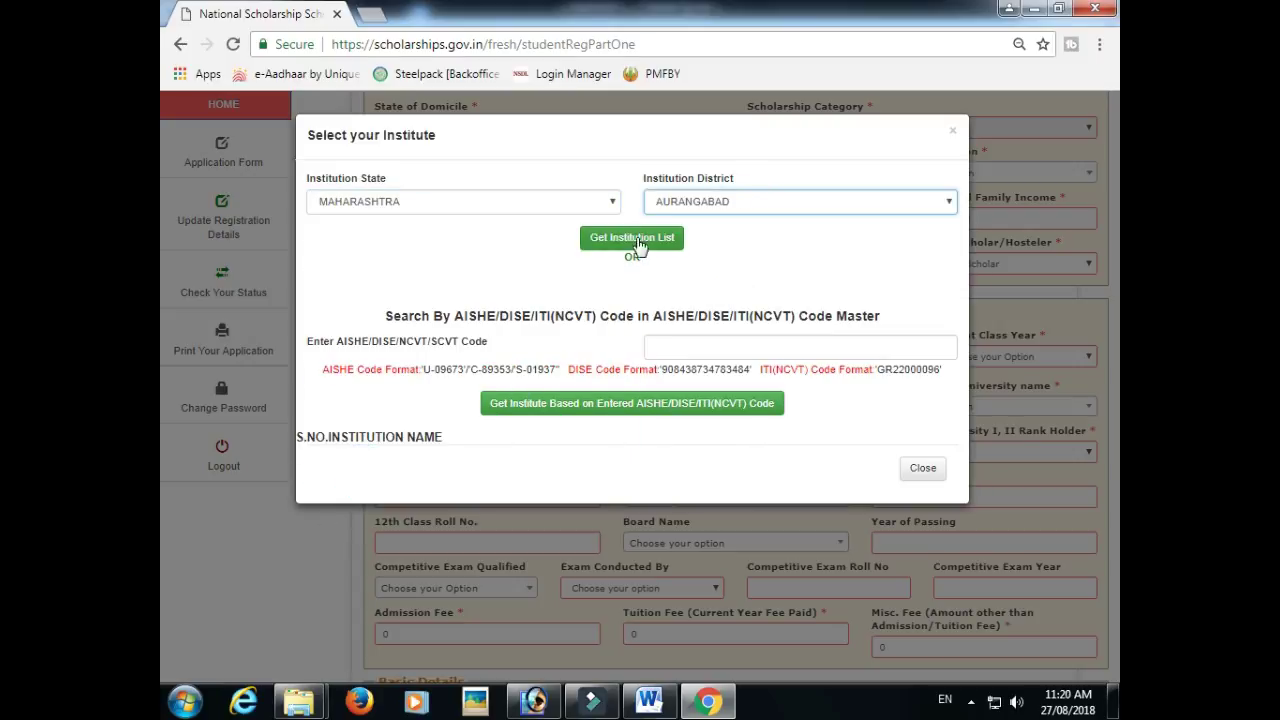
click(620, 245)
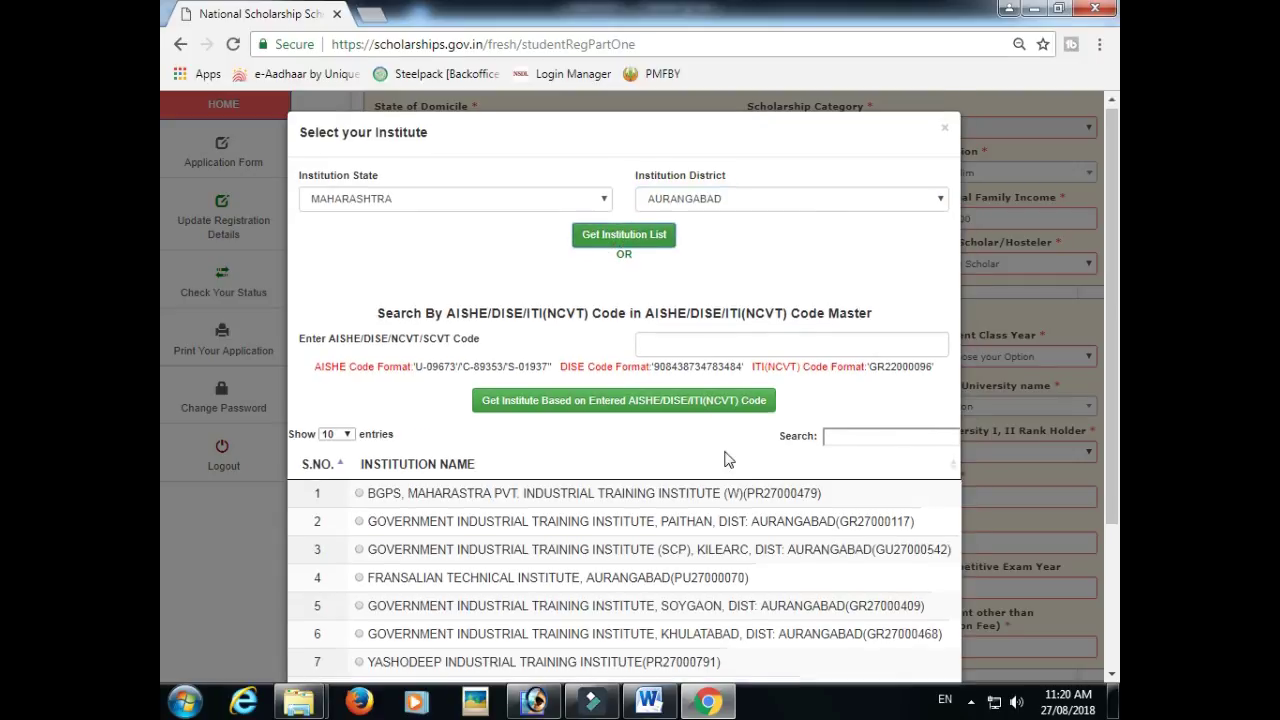
- Search 'ADARS' and select ADARSH ARTS & SCI HIGHER SECONDRY COLLEGE HATTI
scroll(447, 373, down, 1)
click(849, 346)
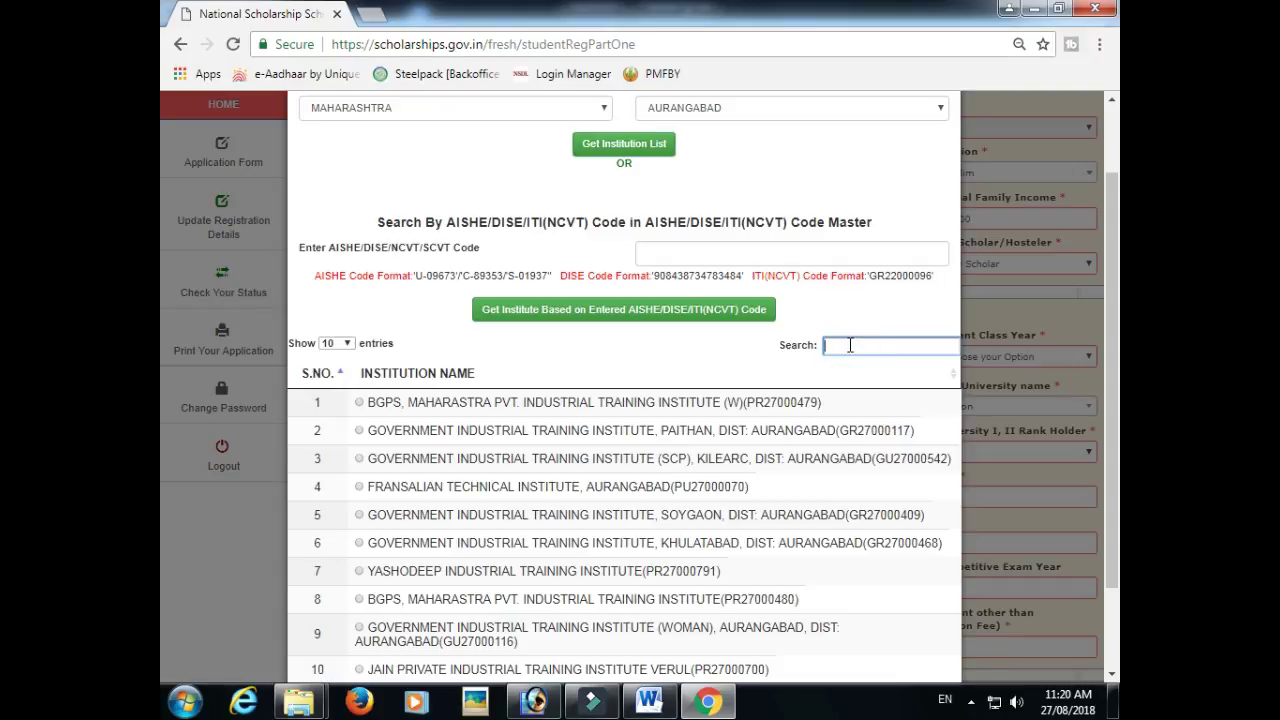
text(ADARS)
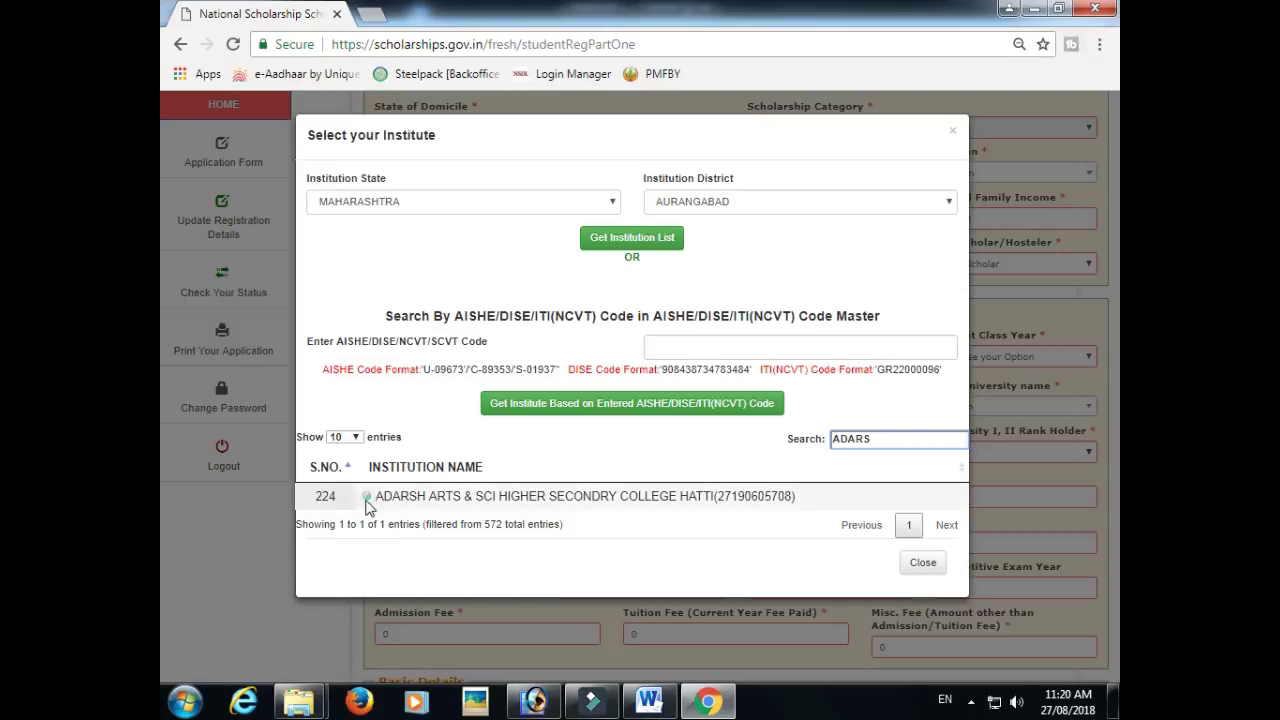
click(366, 496)
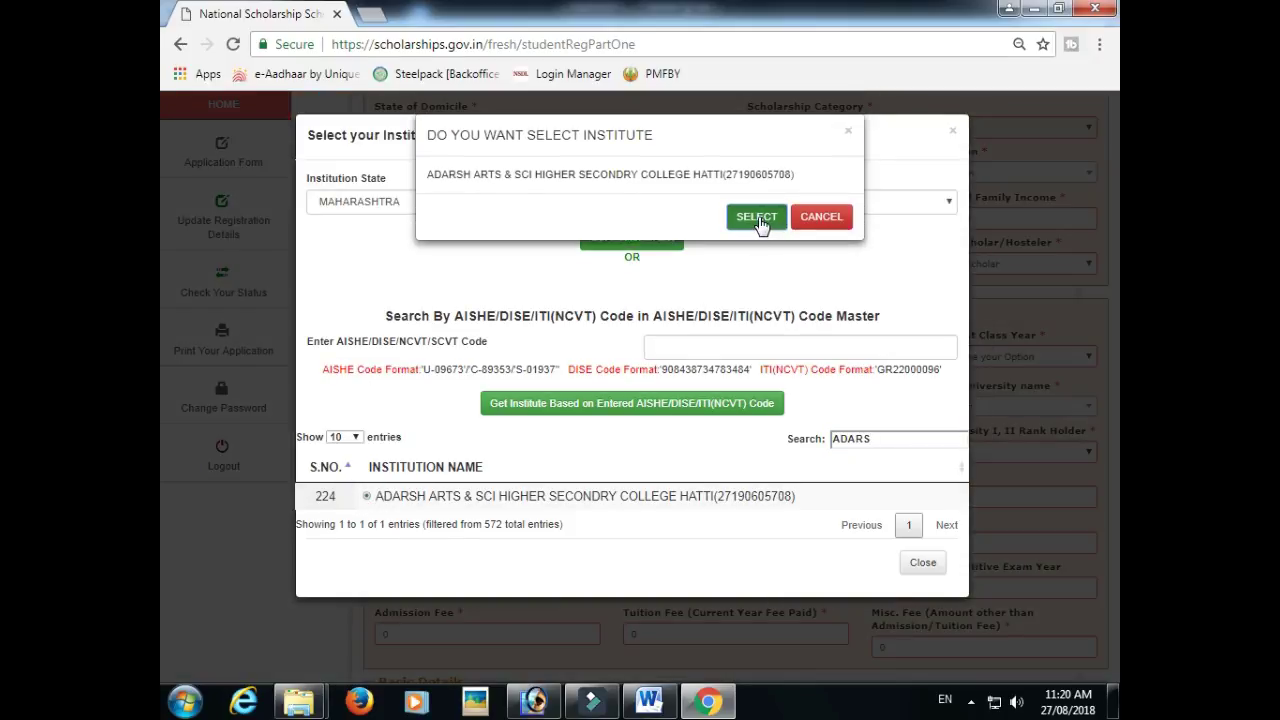
click(760, 222)
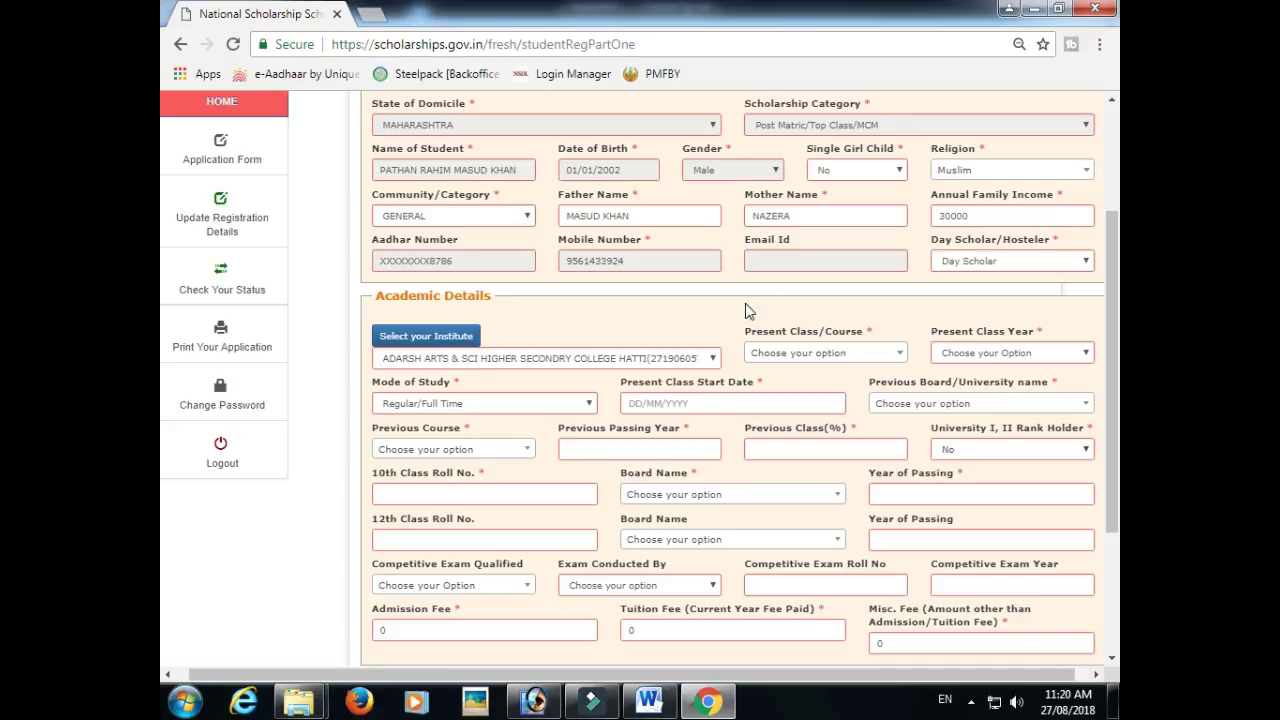
- Set Present Class/Course to XI and Present Class Year to 1
click(826, 356)
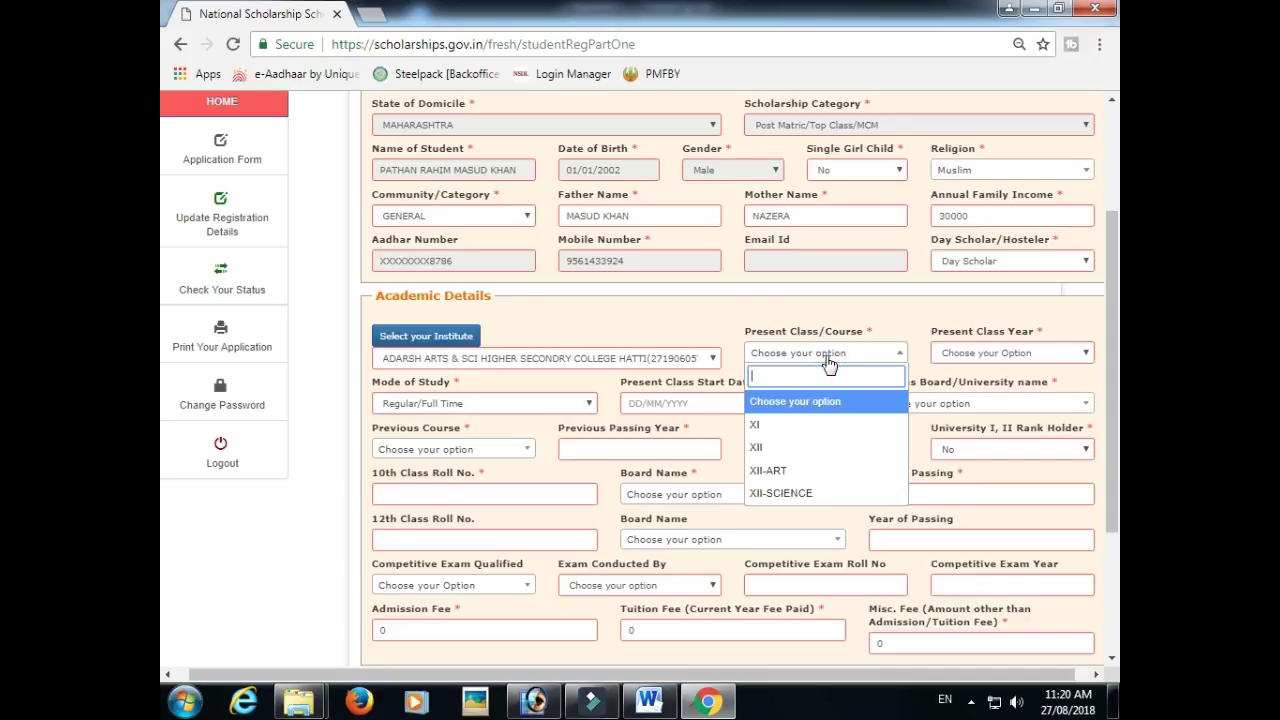
click(781, 431)
click(969, 353)
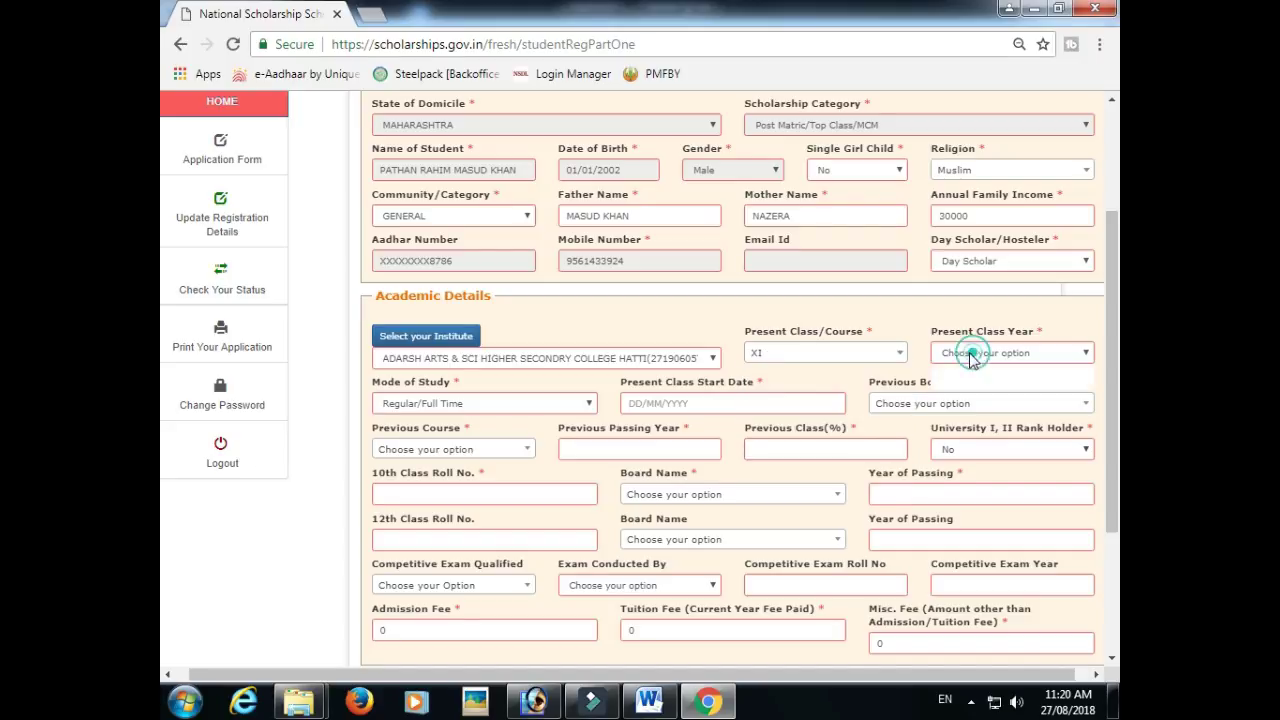
click(960, 384)
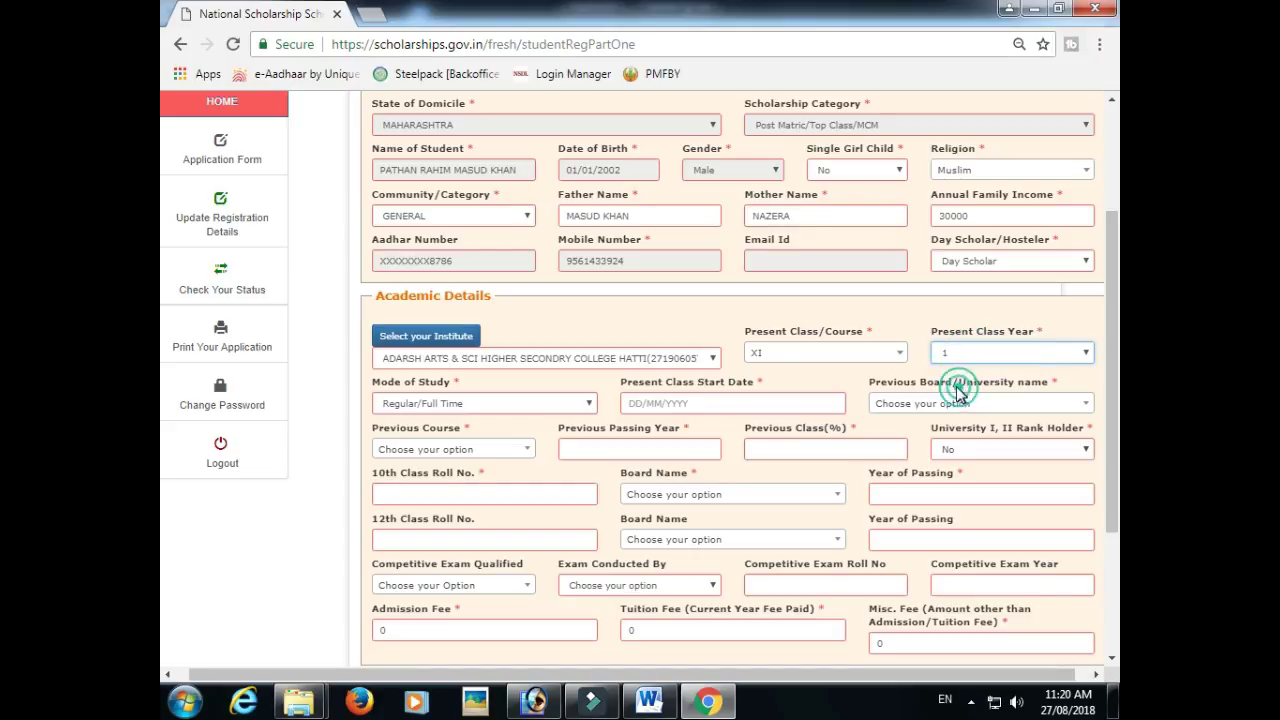
scroll(450, 312, down, 1)
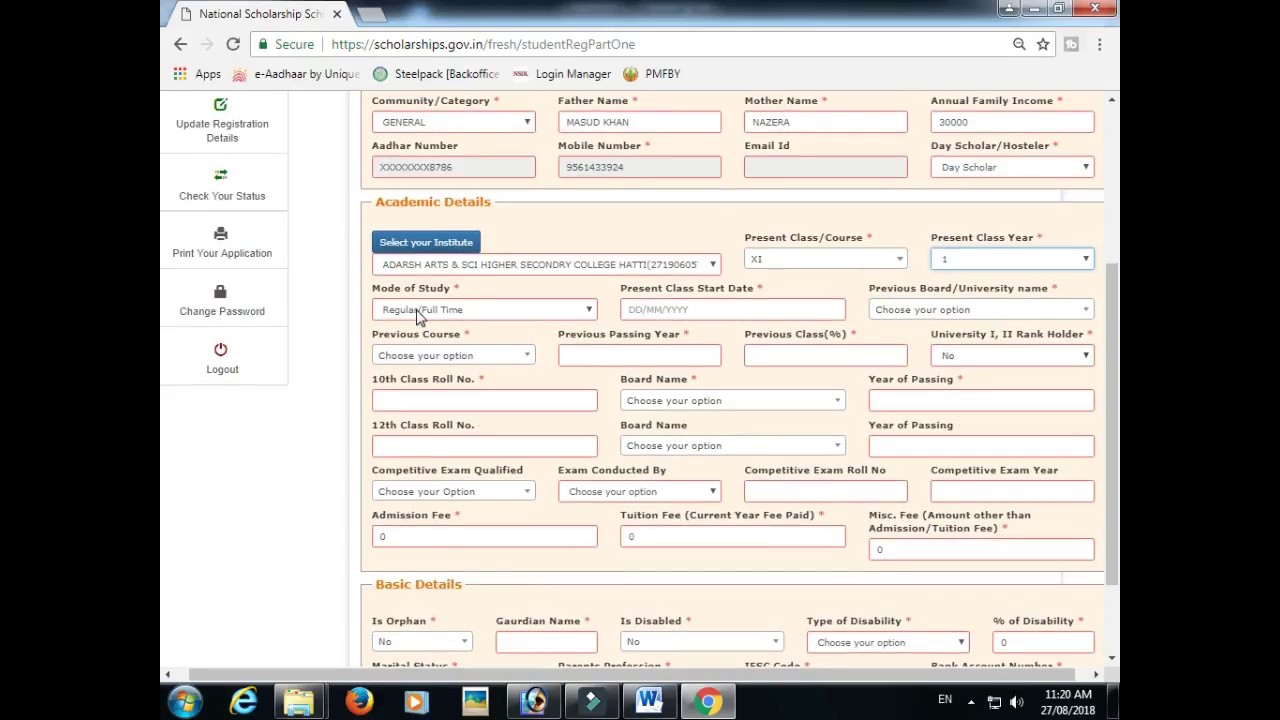
click(418, 316)
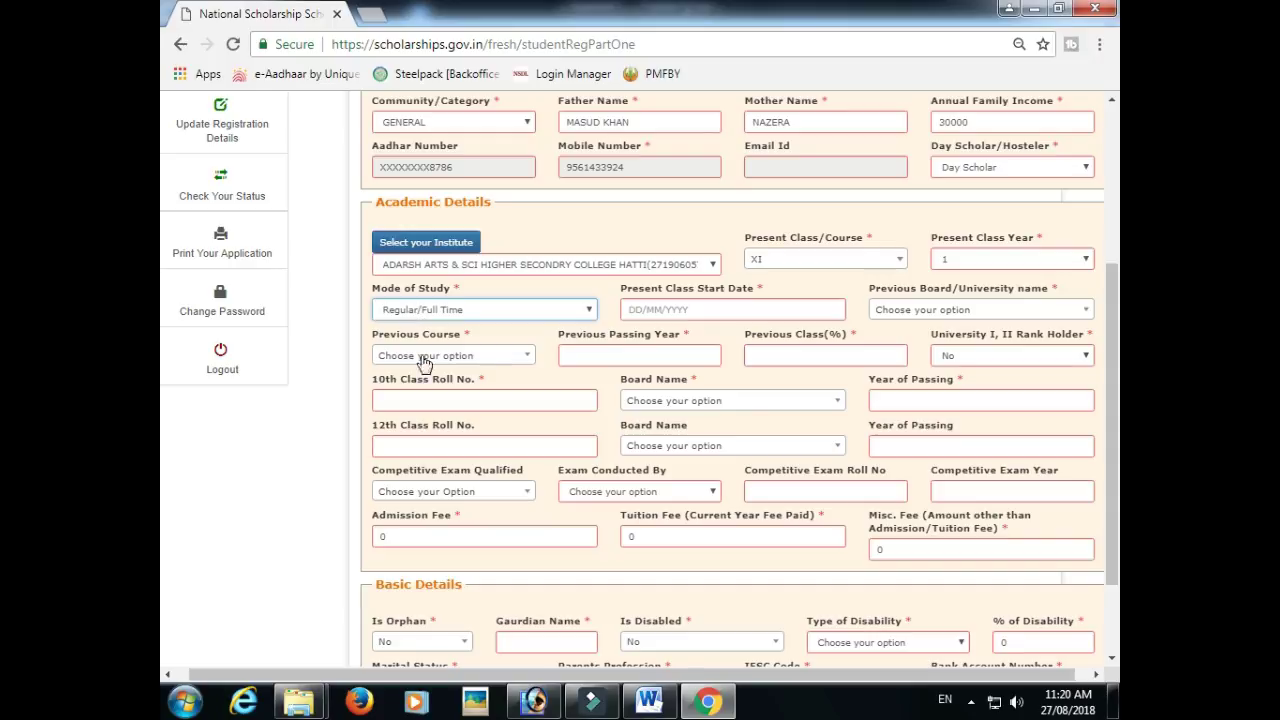
- Enter class start date 15/06/2018 and pick the Maharashtra State Board as previous board
click(646, 309)
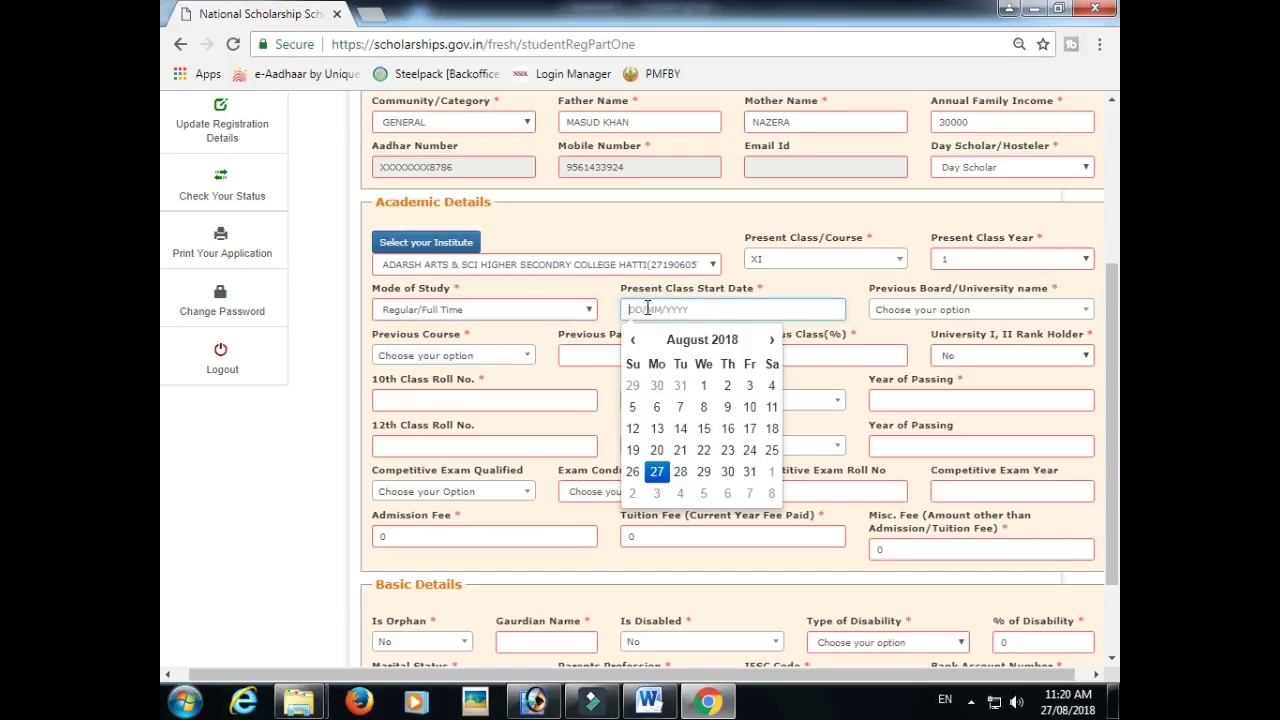
text(15/06/2018)
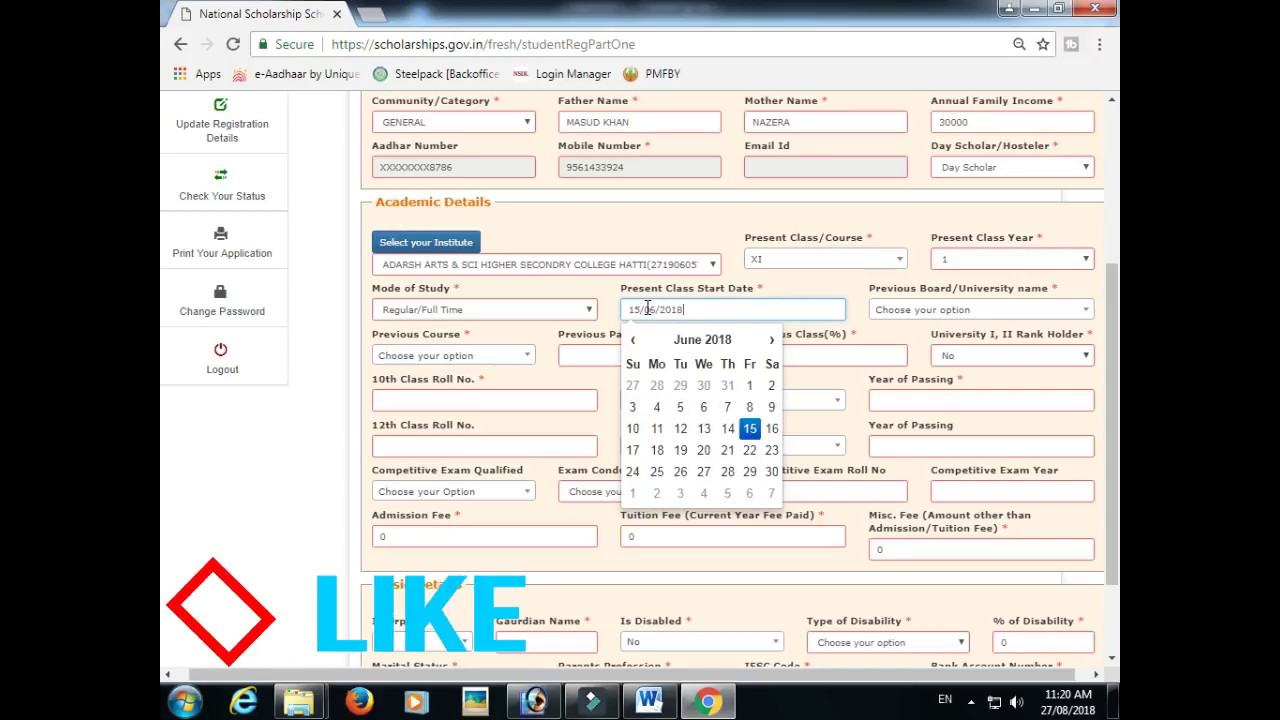
click(920, 311)
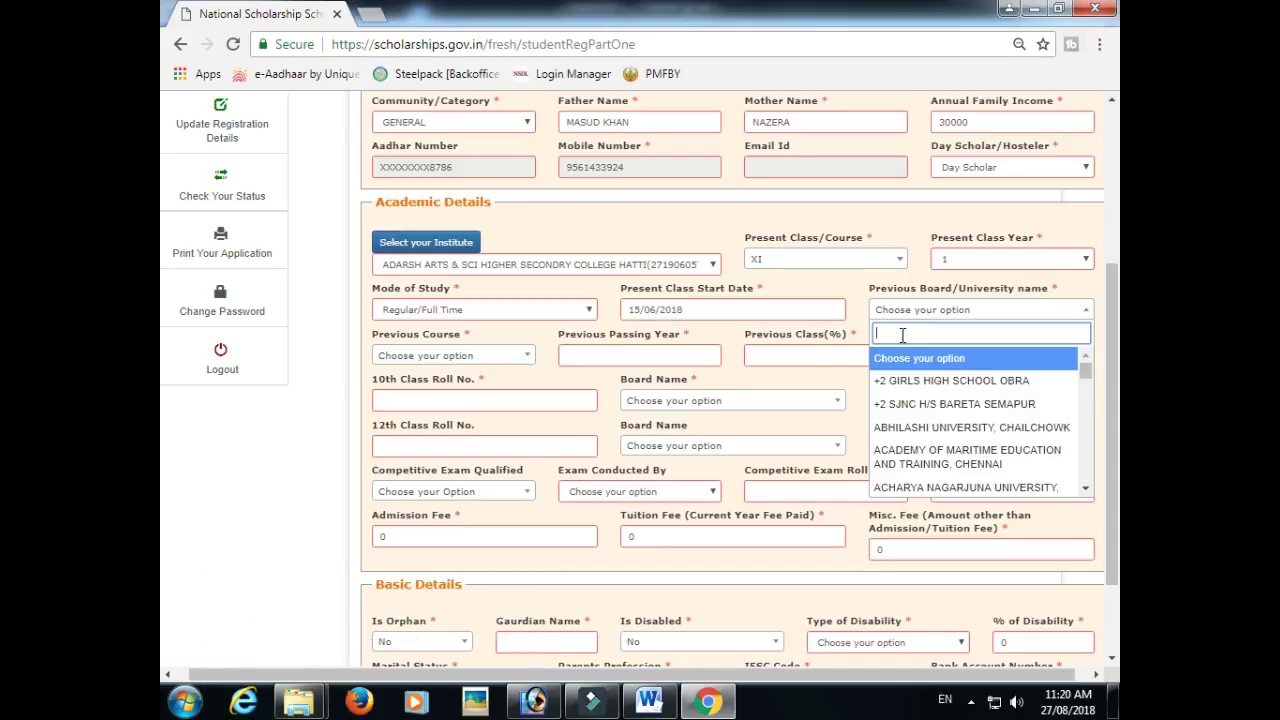
text(MAHA)
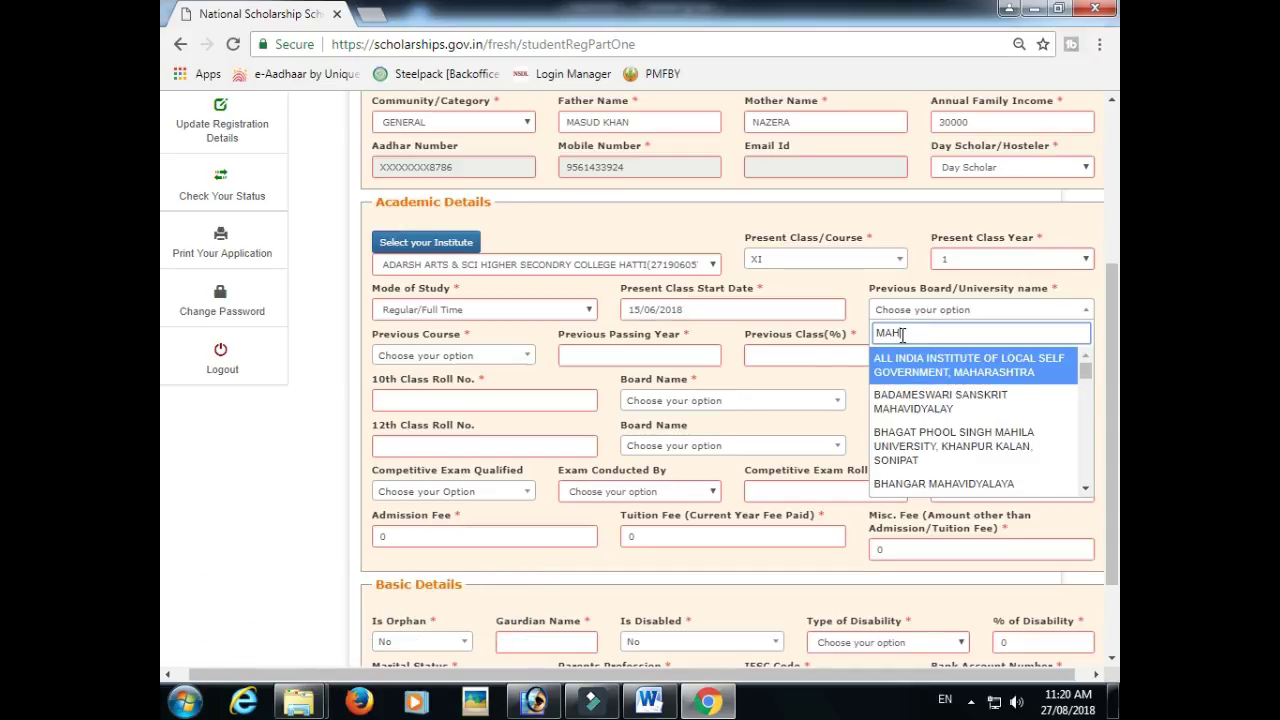
text(RASHTRA)
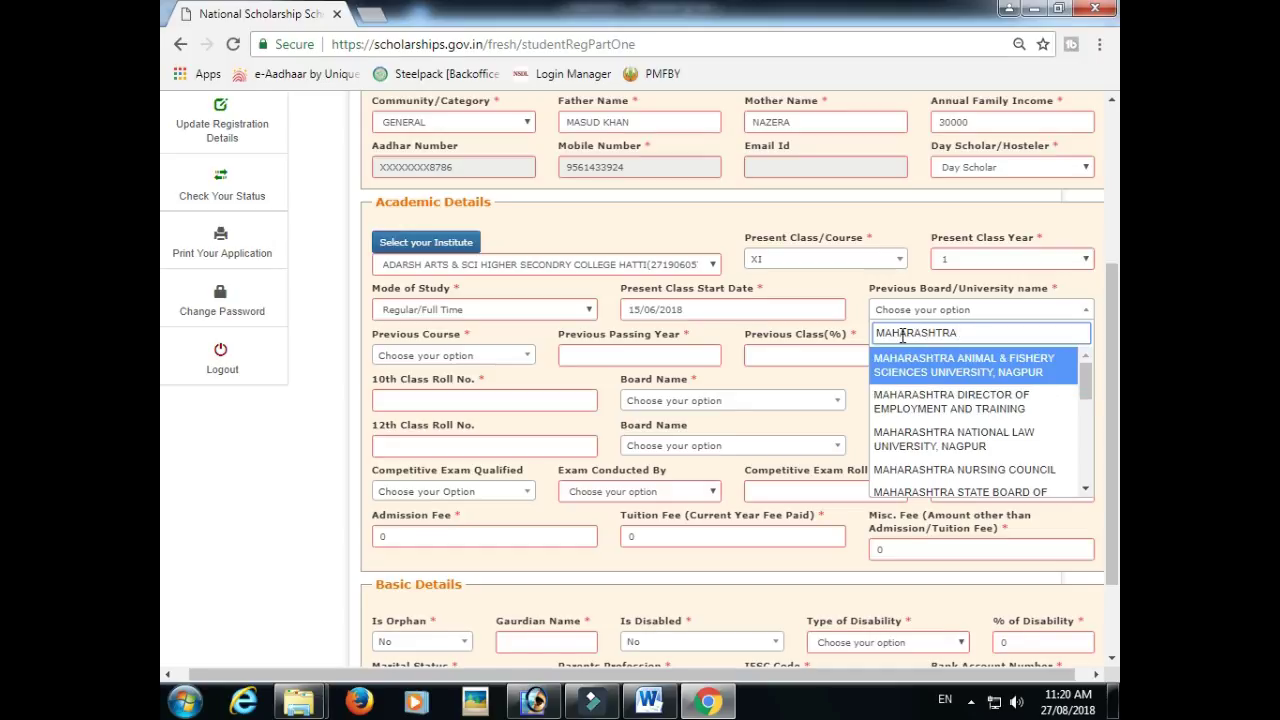
text( STATE)
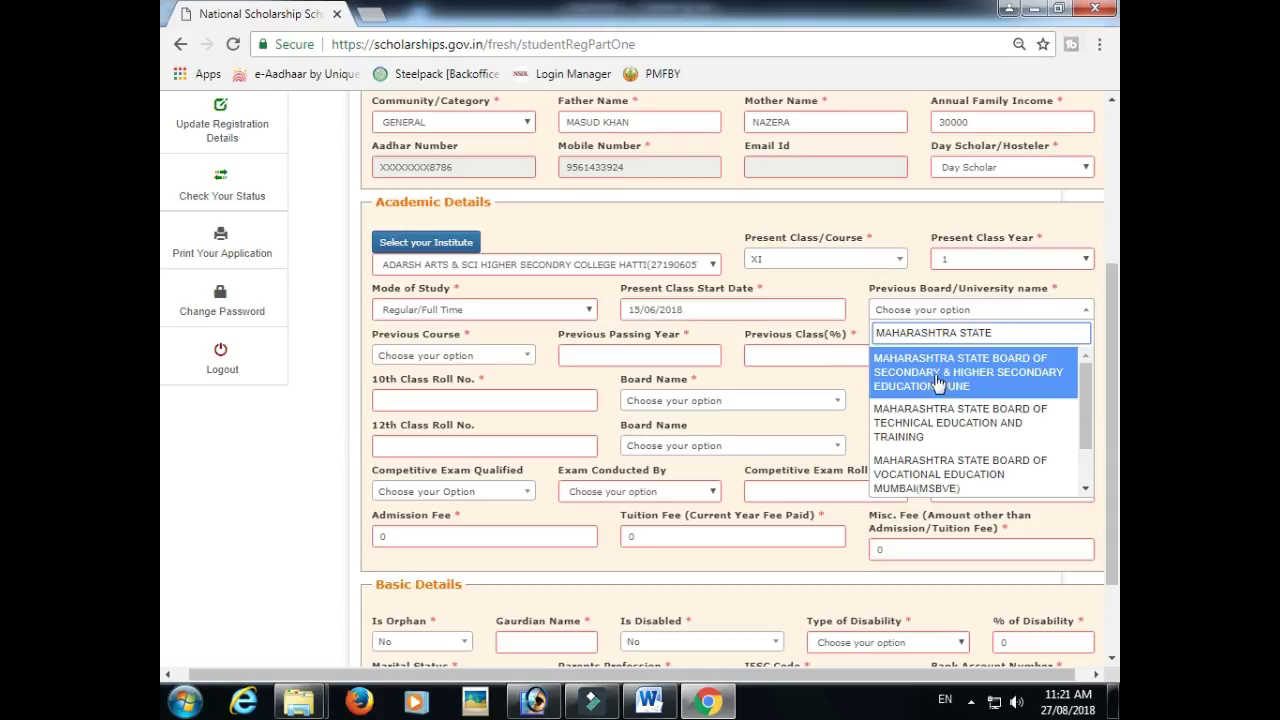
click(957, 386)
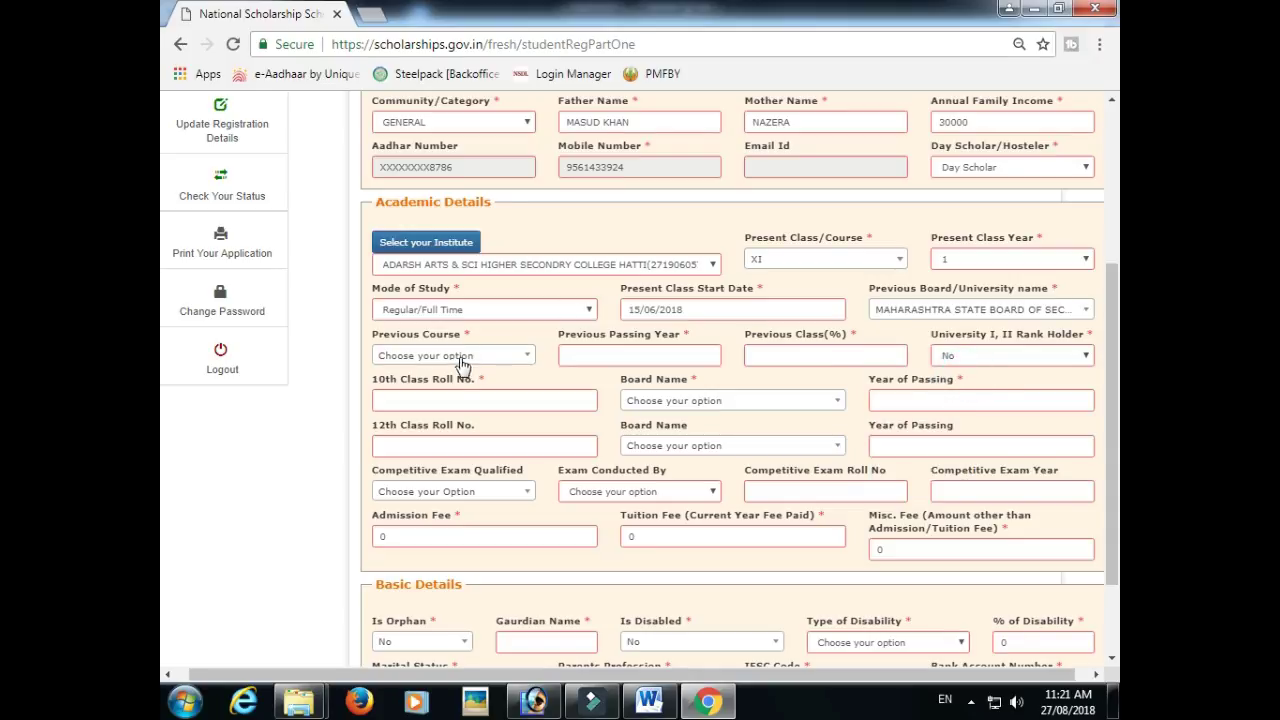
- Set previous course to 10th, passed in 2018 with 63%
click(455, 362)
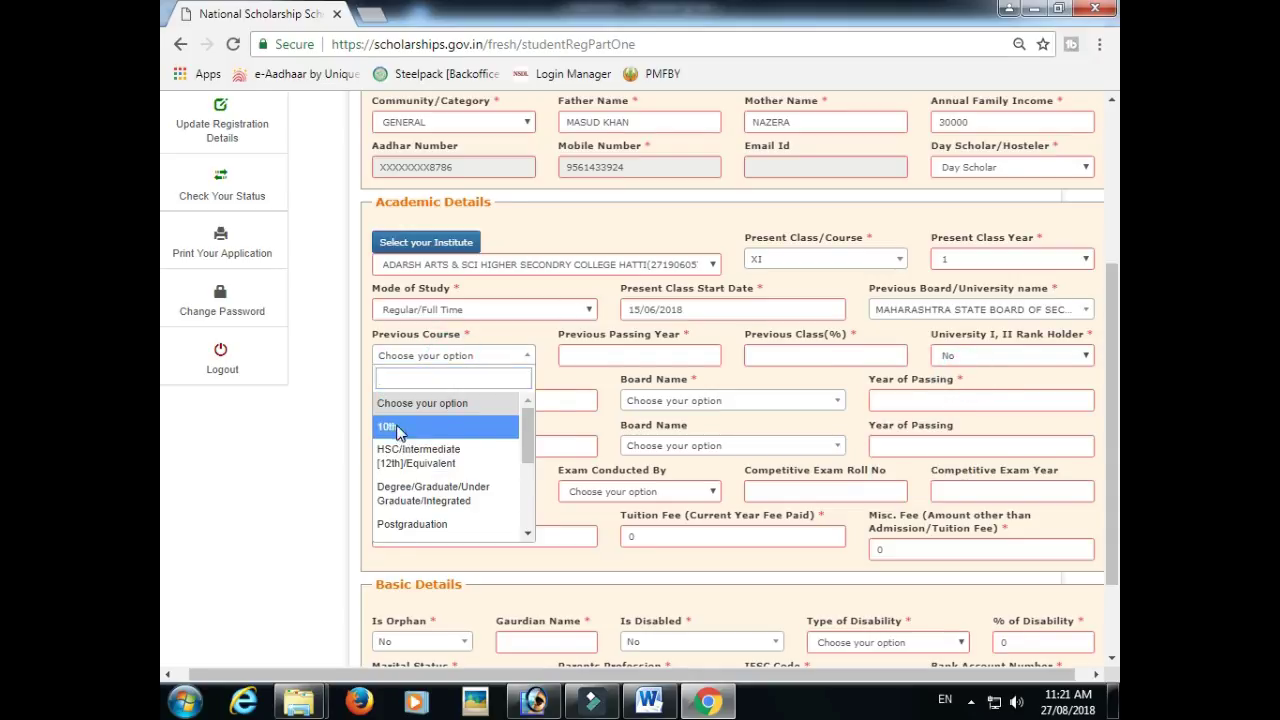
click(395, 427)
click(596, 354)
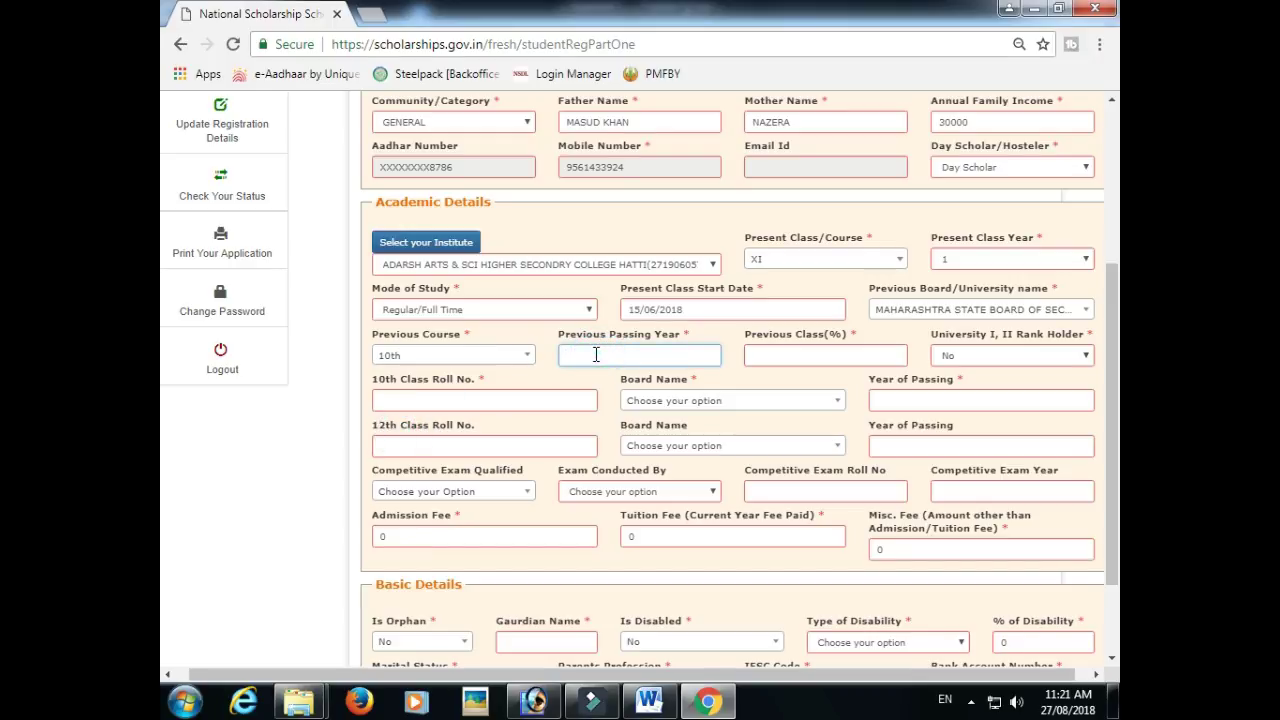
text(2018)
click(772, 352)
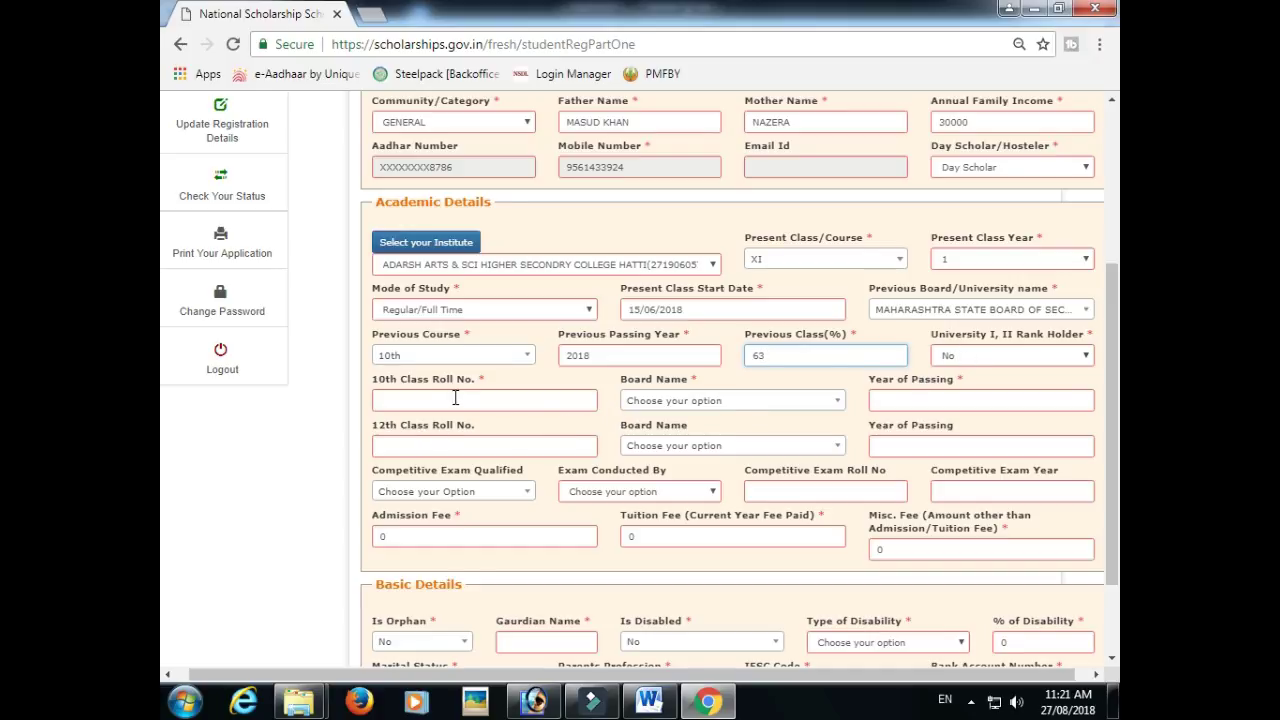
- Enter the 10th class roll number and choose the Maharashtra secondary board as board
click(457, 396)
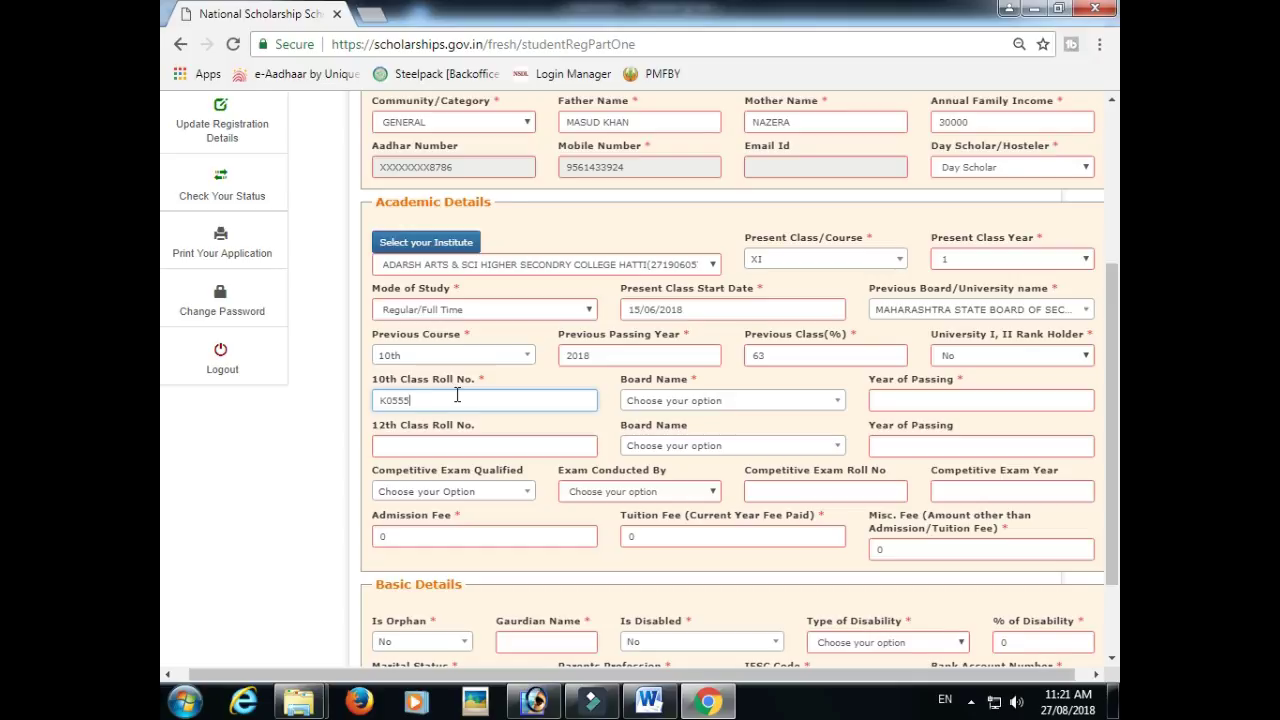
click(672, 401)
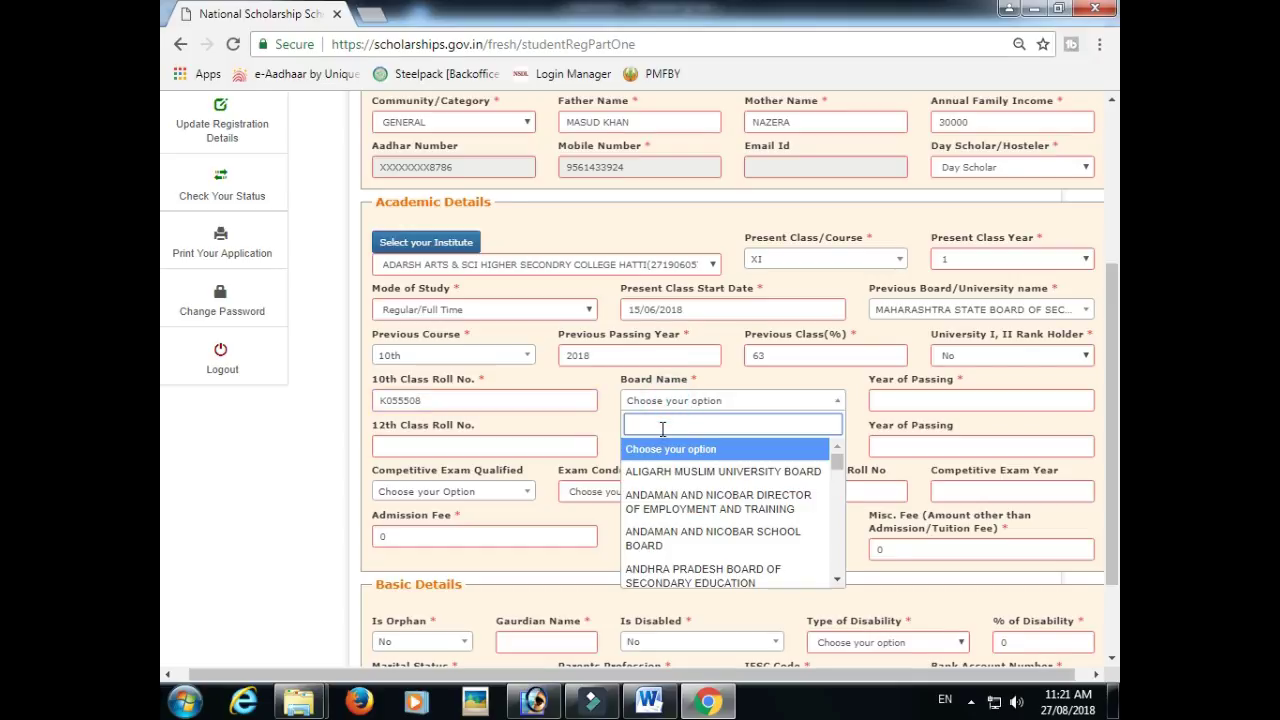
text(MAHA)
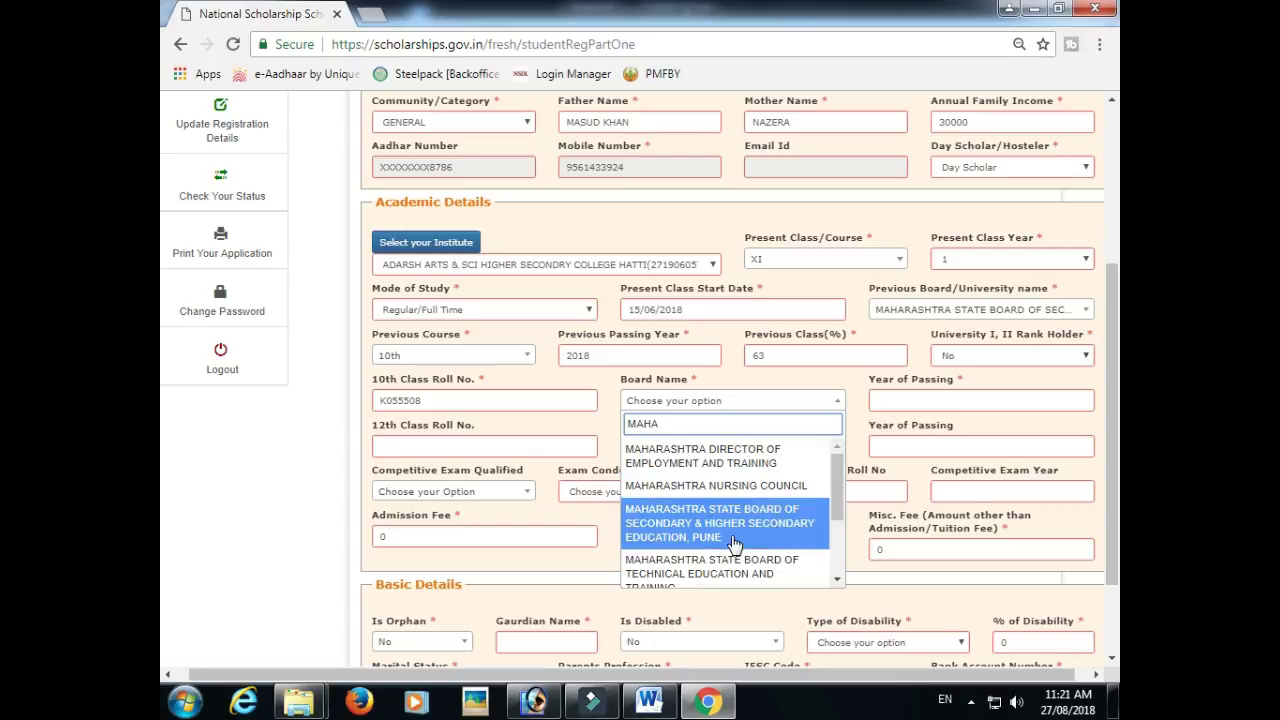
click(718, 523)
click(899, 400)
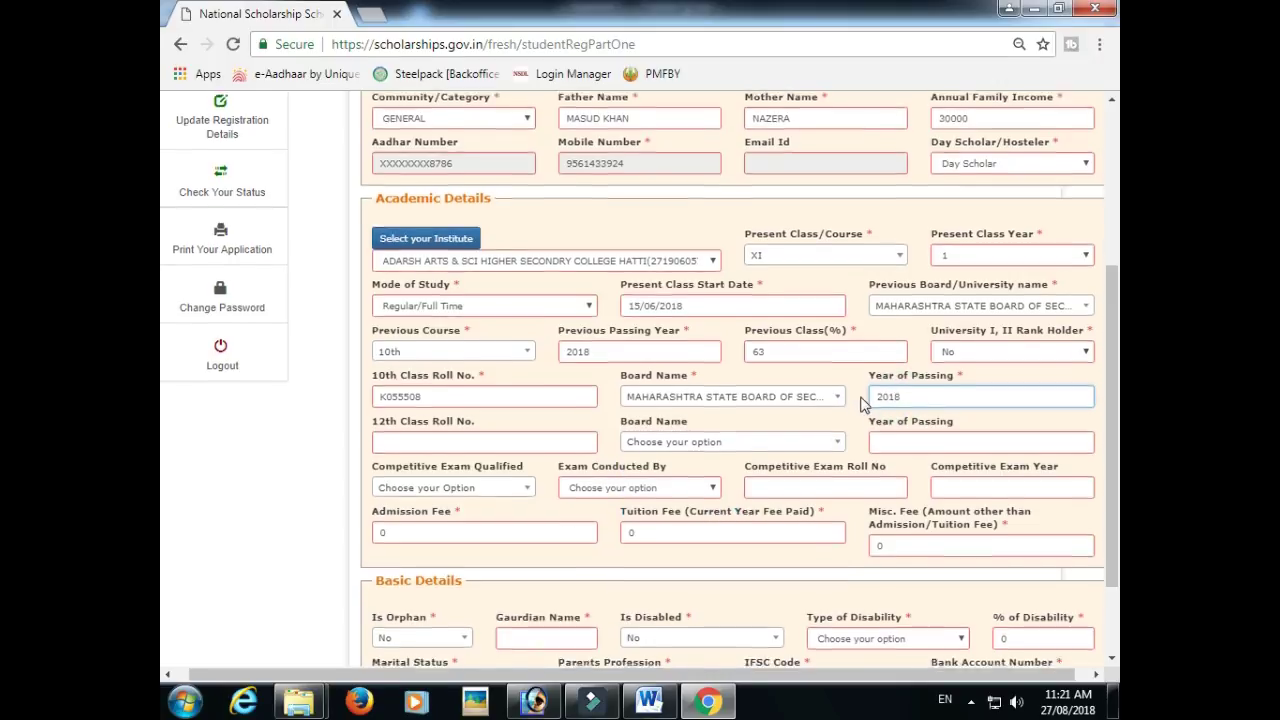
- Replace the zero fees with admission 1000, tuition 1000 and miscellaneous 2000, then fill in the guardian's name
scroll(868, 398, down, 2)
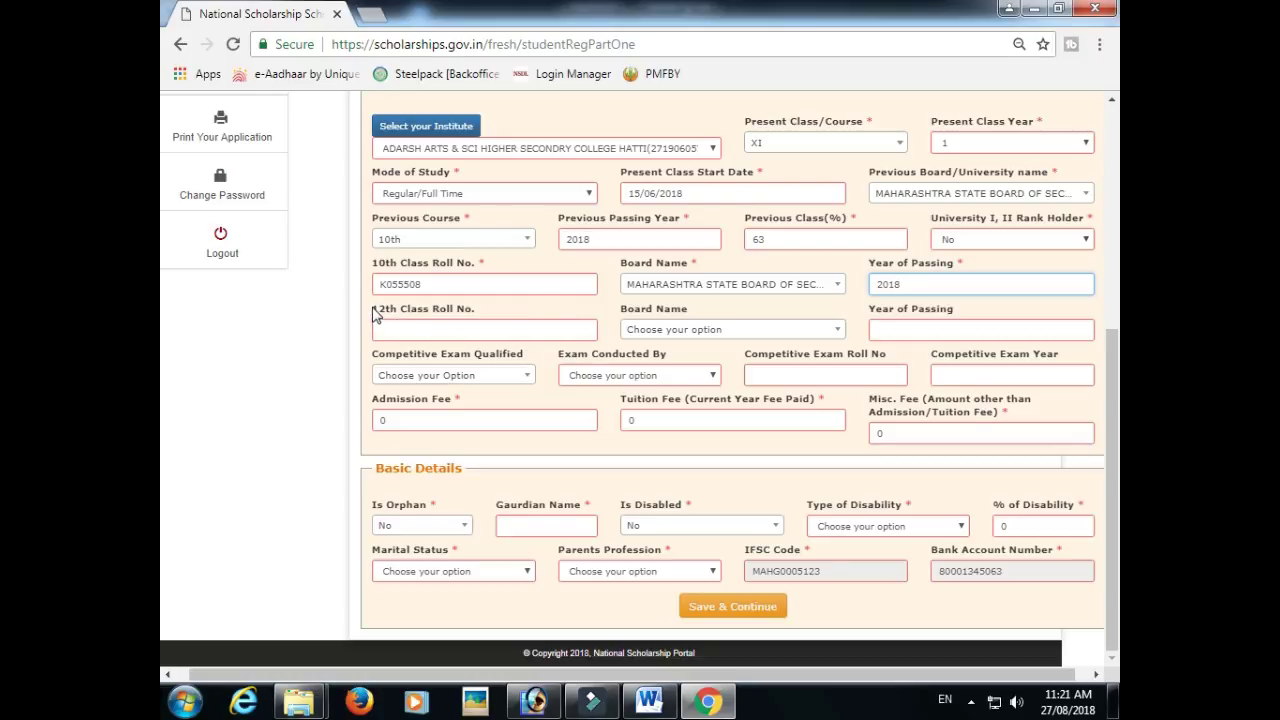
drag(372, 309, 470, 314)
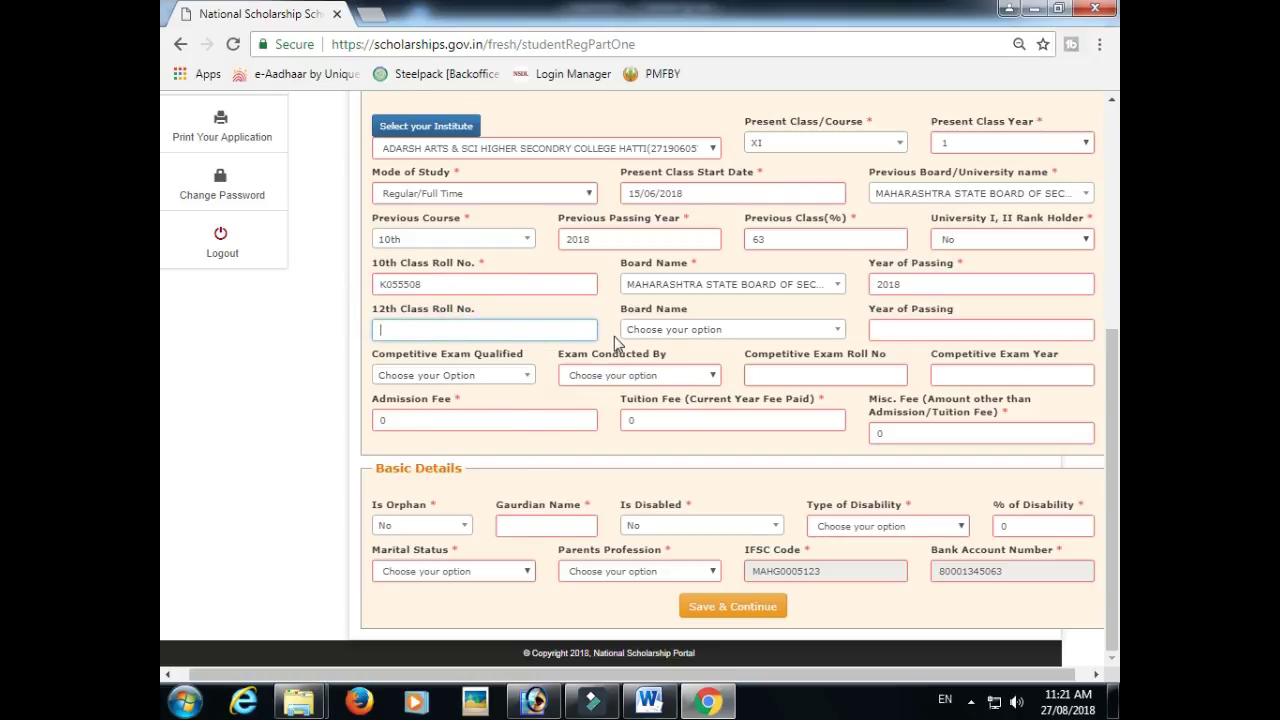
drag(400, 420, 367, 421)
text(1000)
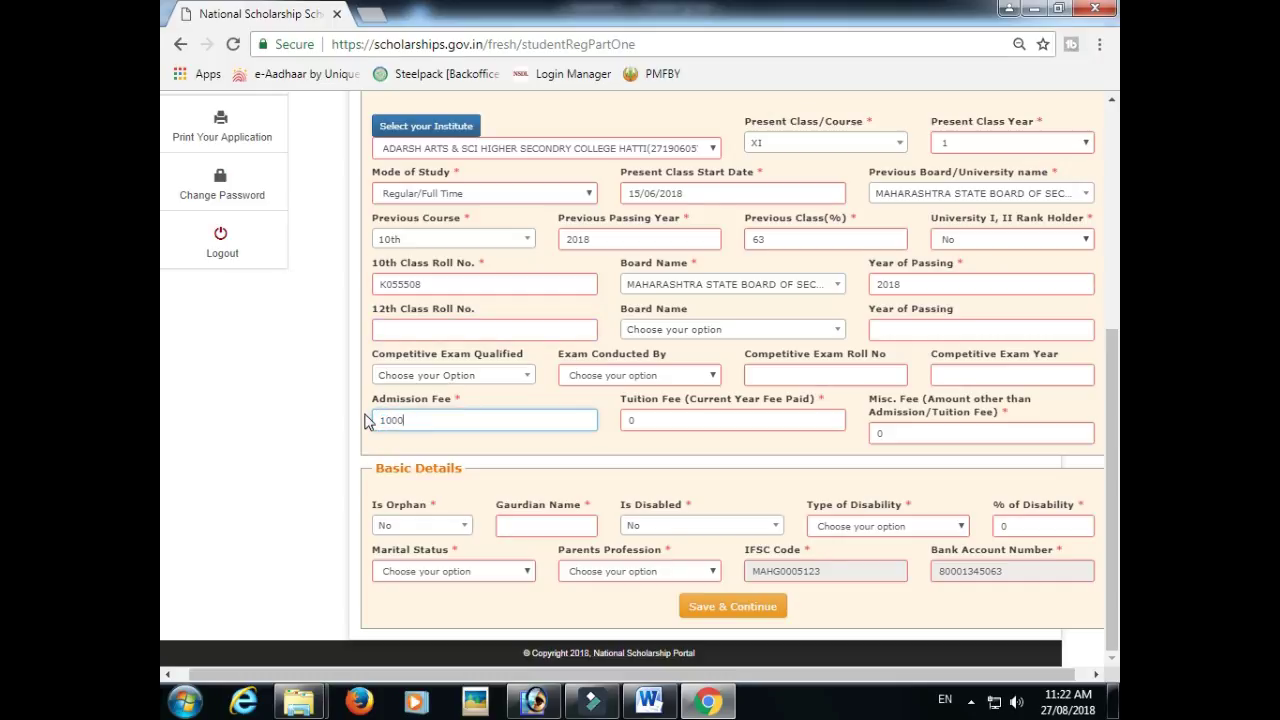
drag(642, 423, 605, 421)
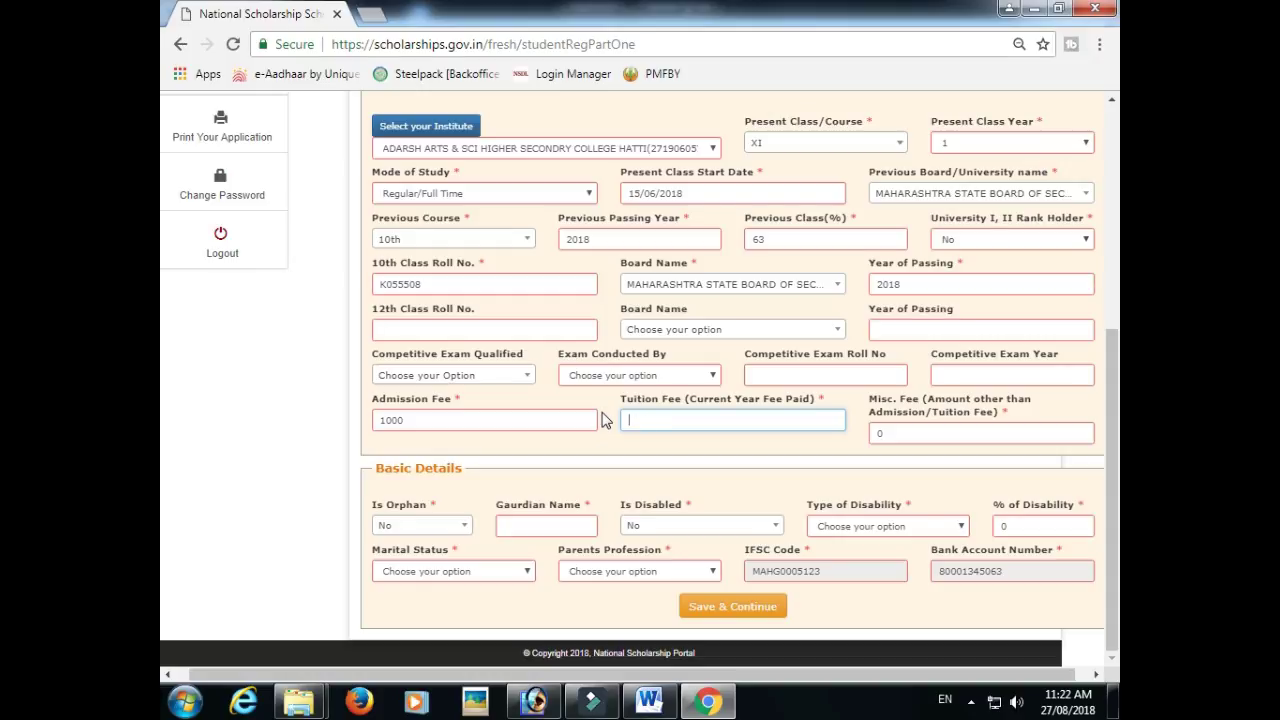
drag(897, 436, 846, 440)
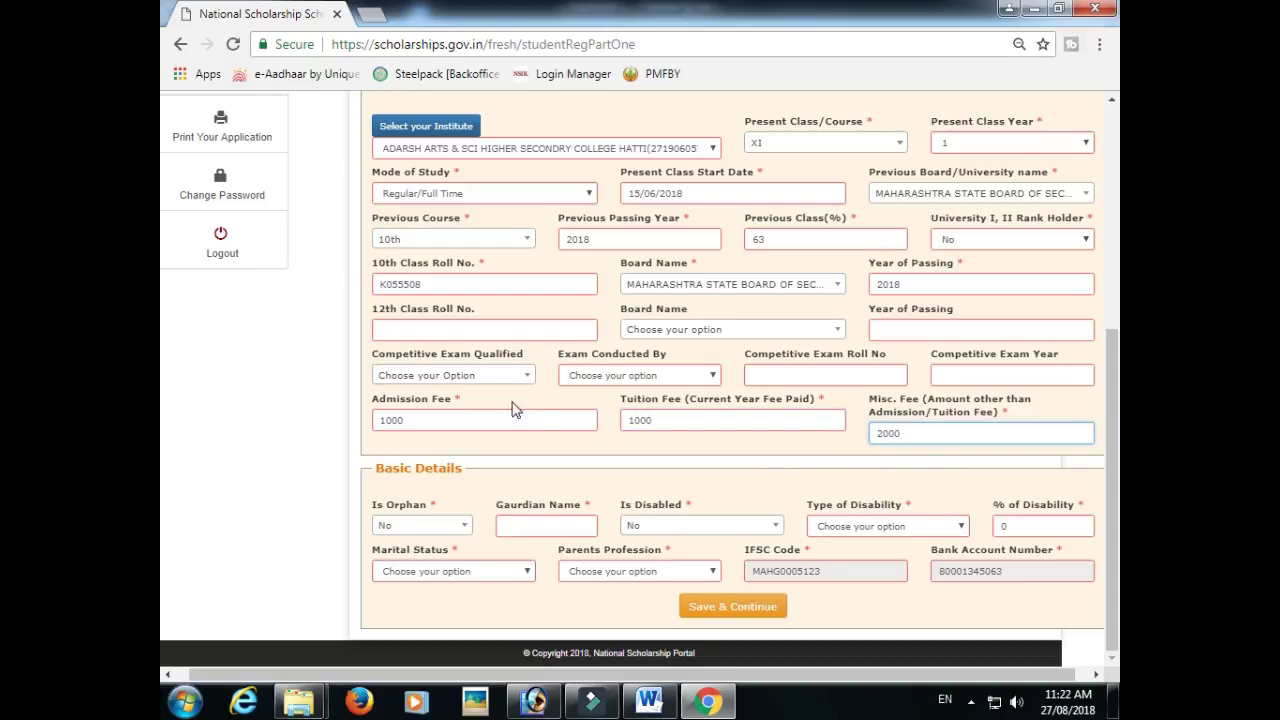
click(528, 522)
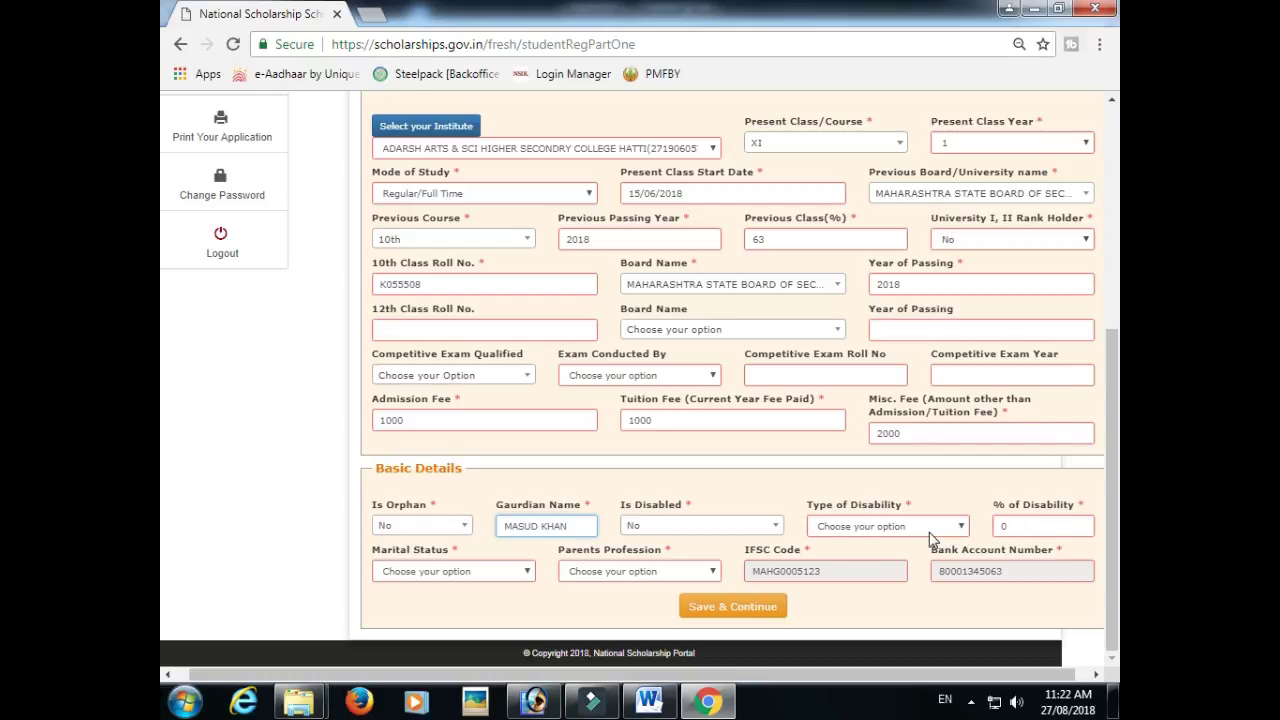
- Set marital status to Un Married and parents' profession to Others, then save and continue
click(860, 524)
click(428, 572)
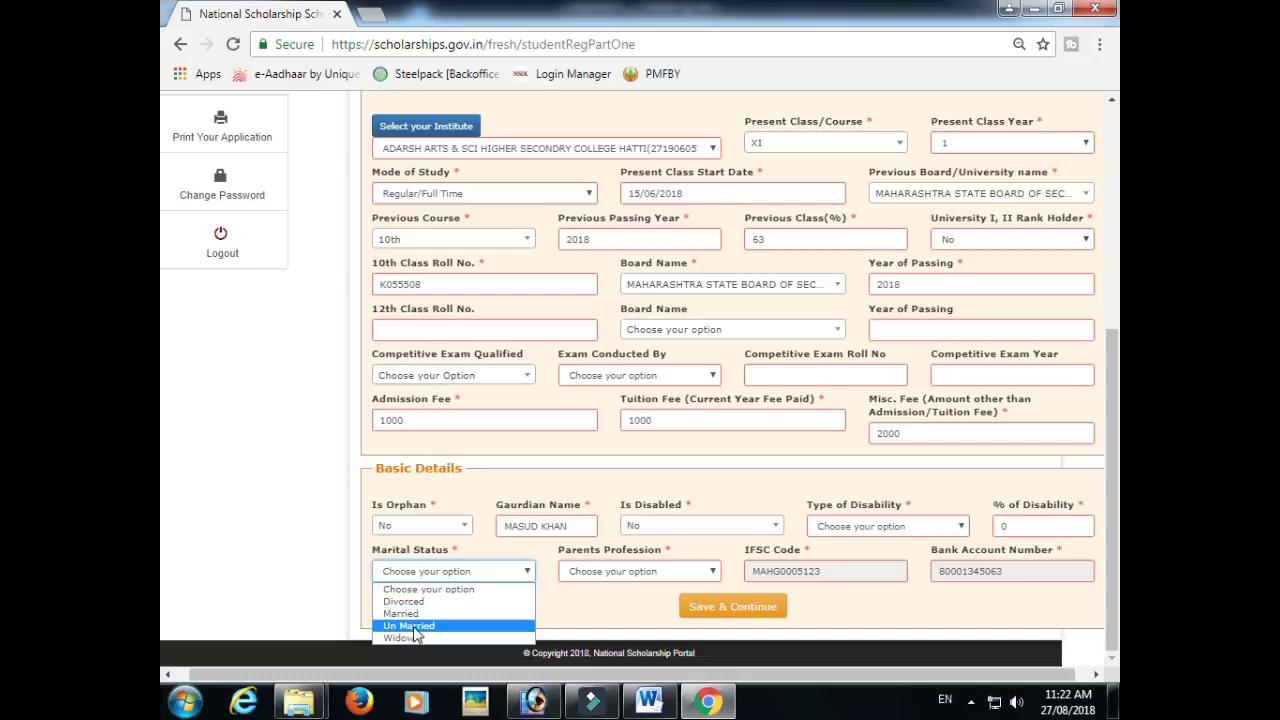
click(418, 626)
click(588, 576)
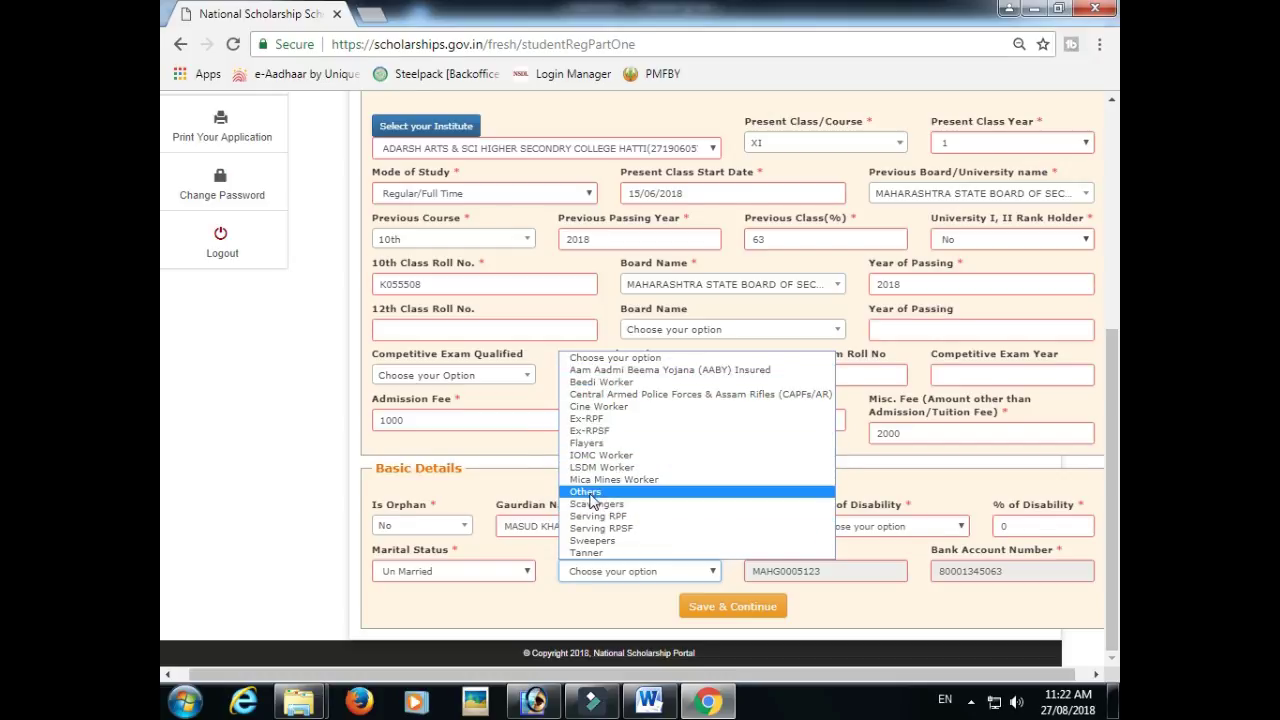
click(588, 492)
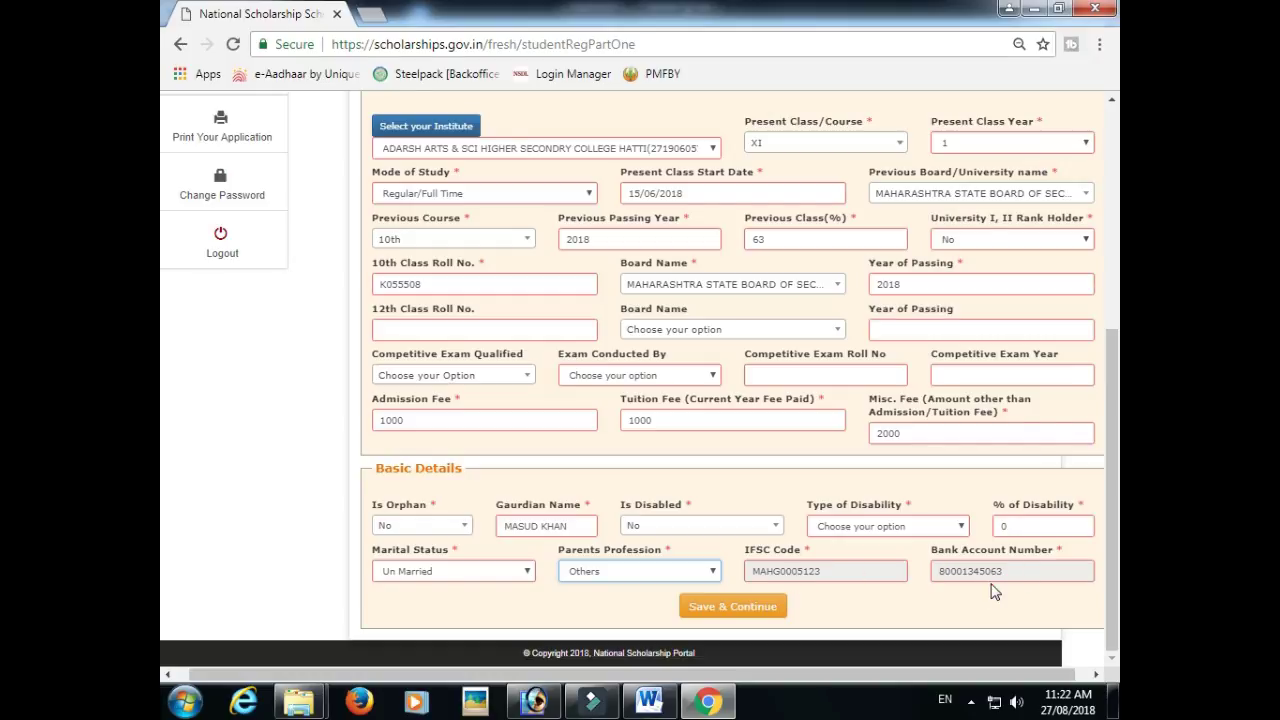
click(734, 608)
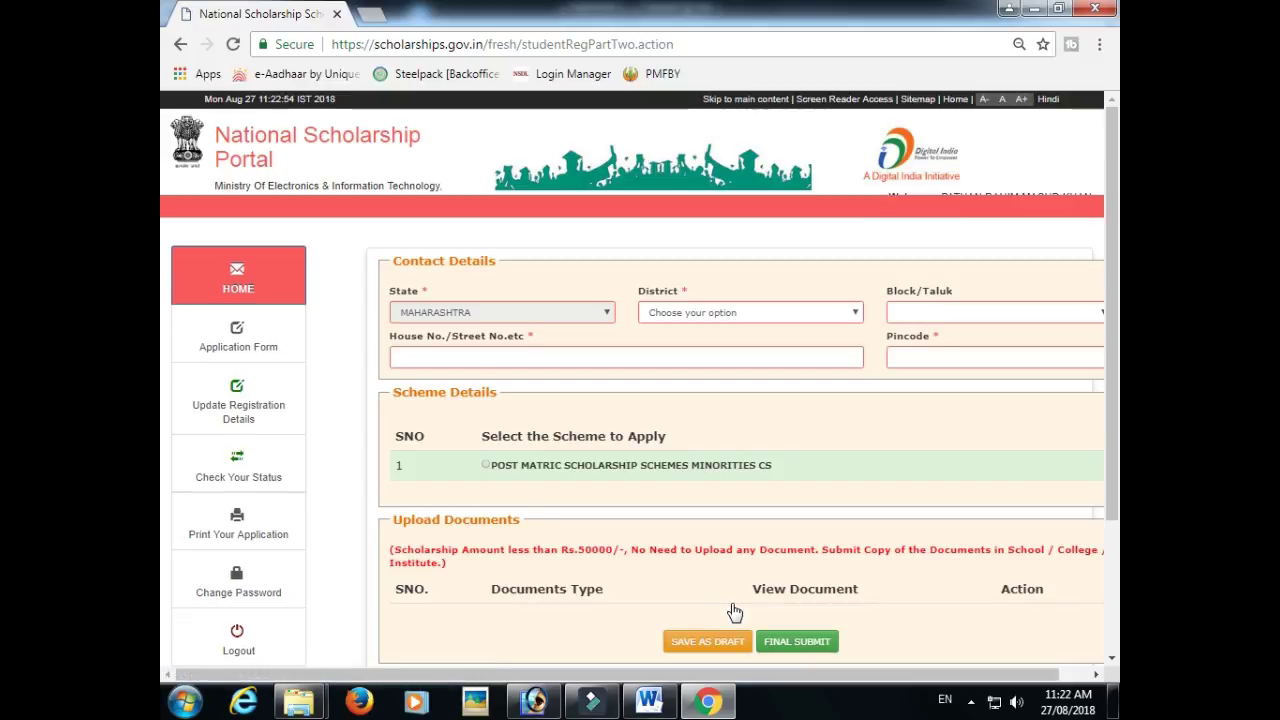
- Choose district AURANGABAD and block/taluk Sillod in the contact details
drag(1112, 405, 1115, 373)
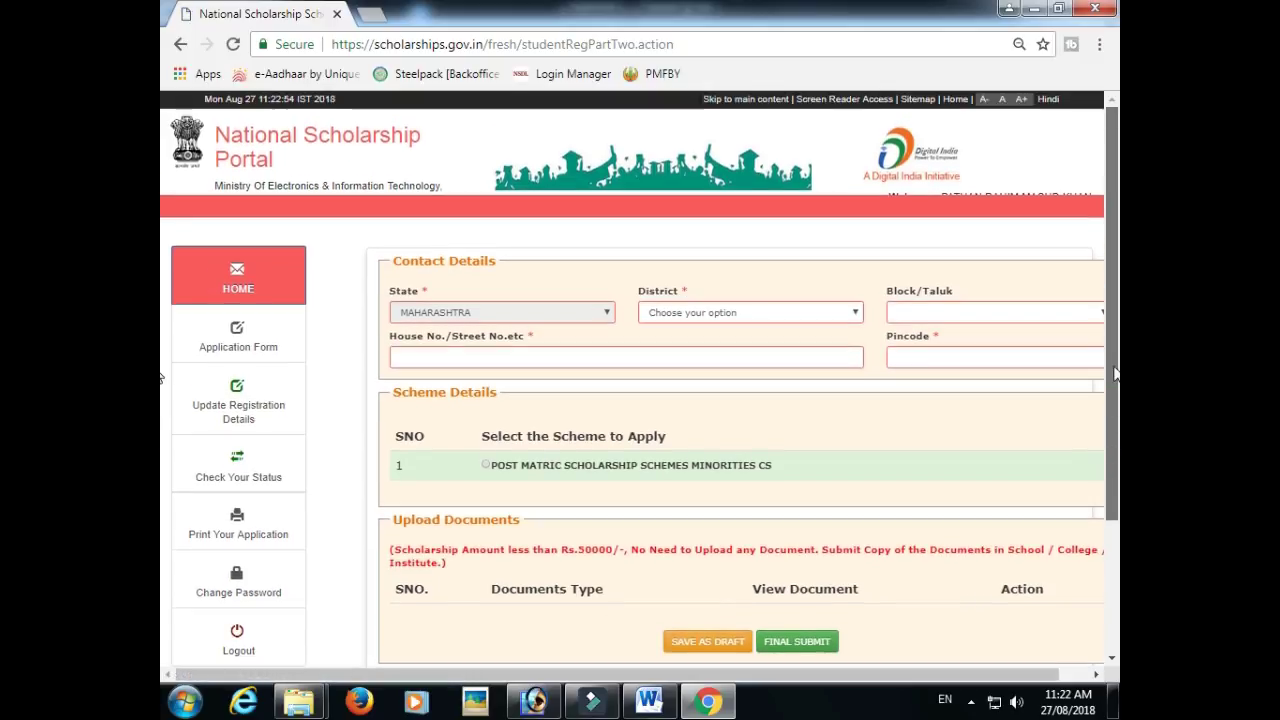
click(668, 313)
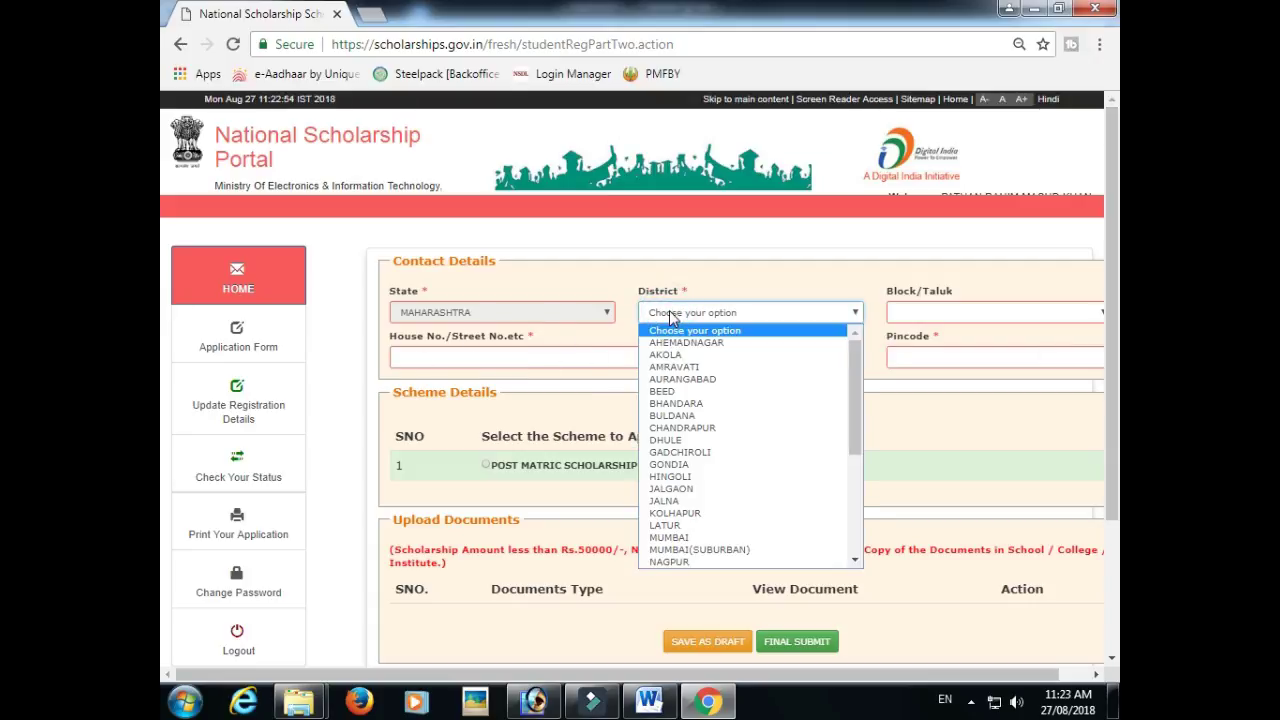
click(692, 378)
click(970, 312)
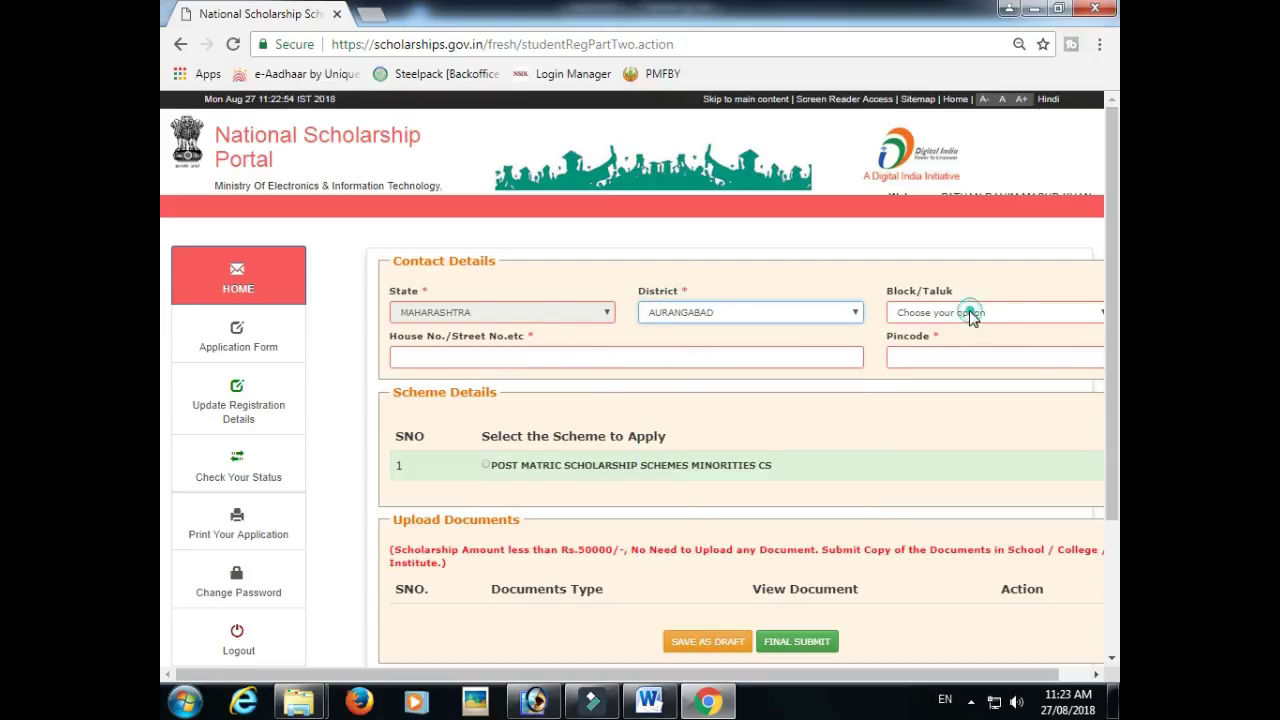
click(915, 418)
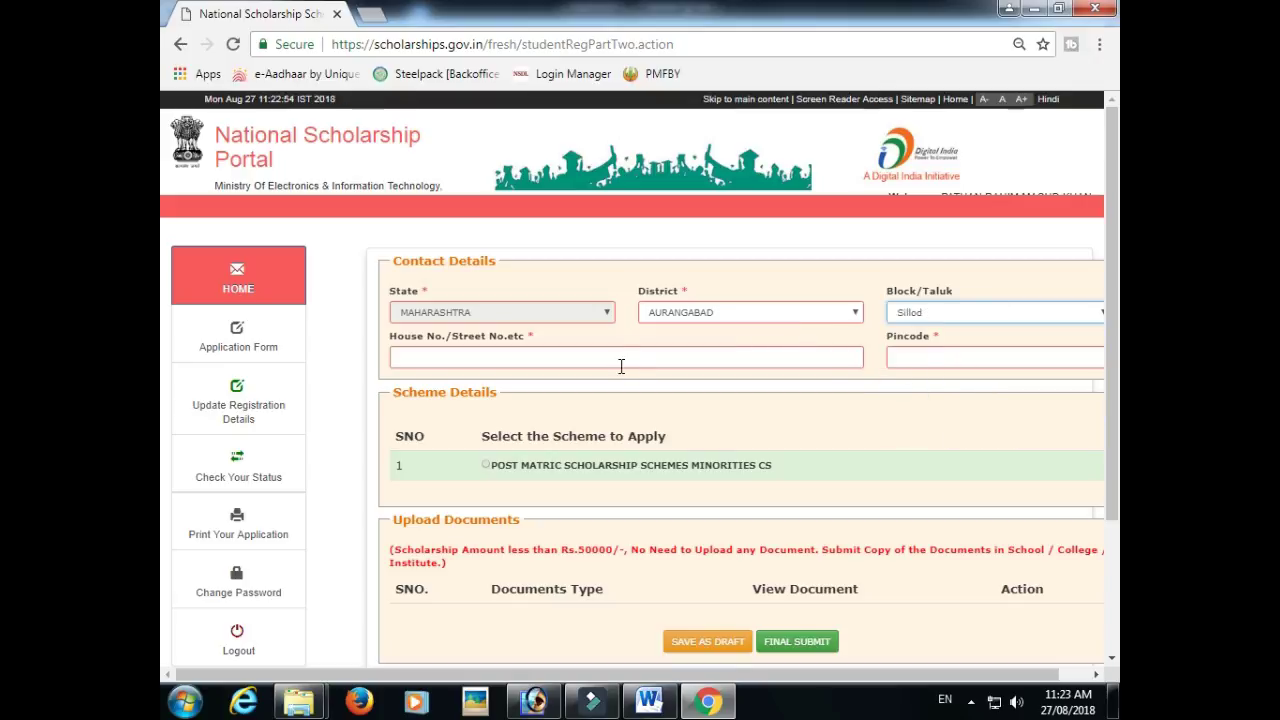
click(615, 355)
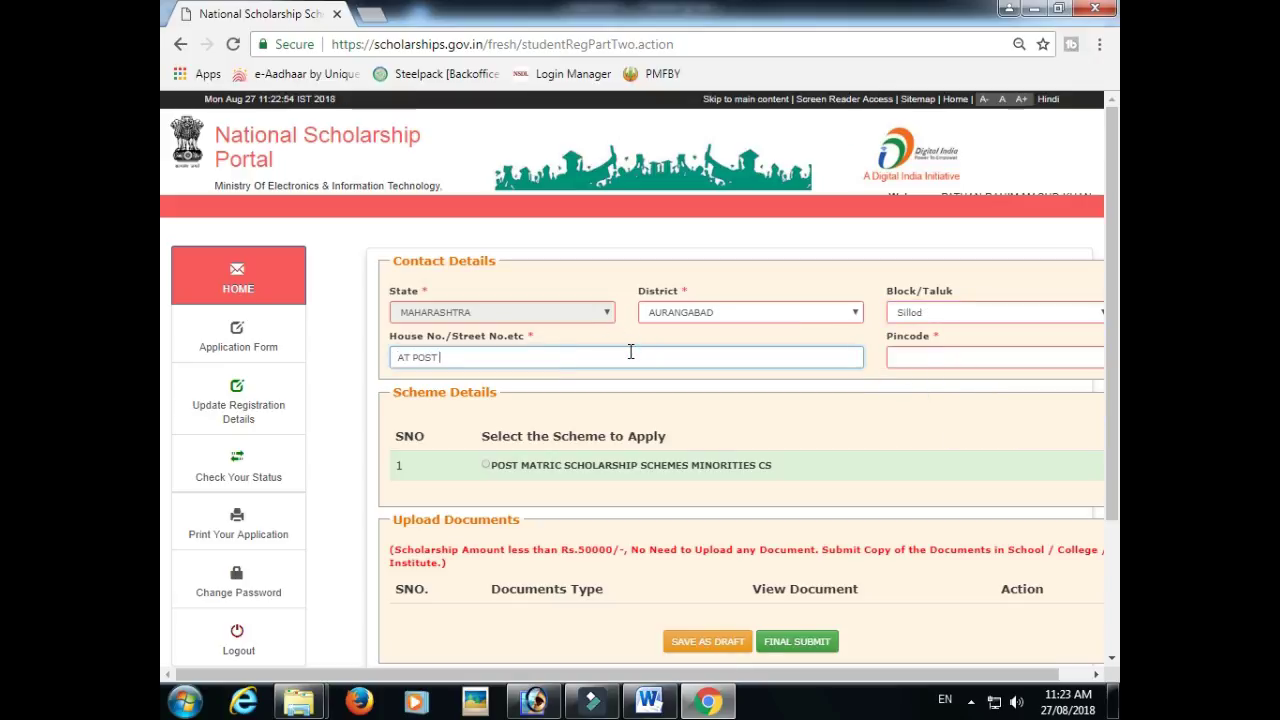
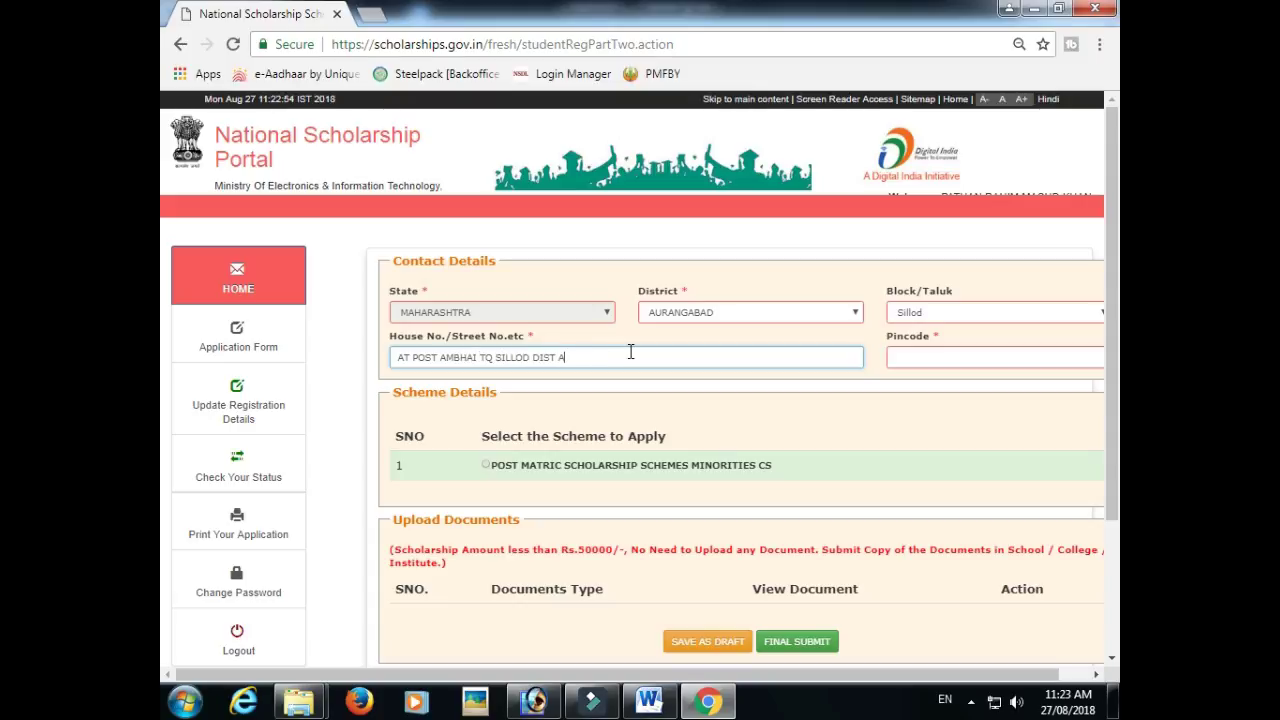
key(Tab)
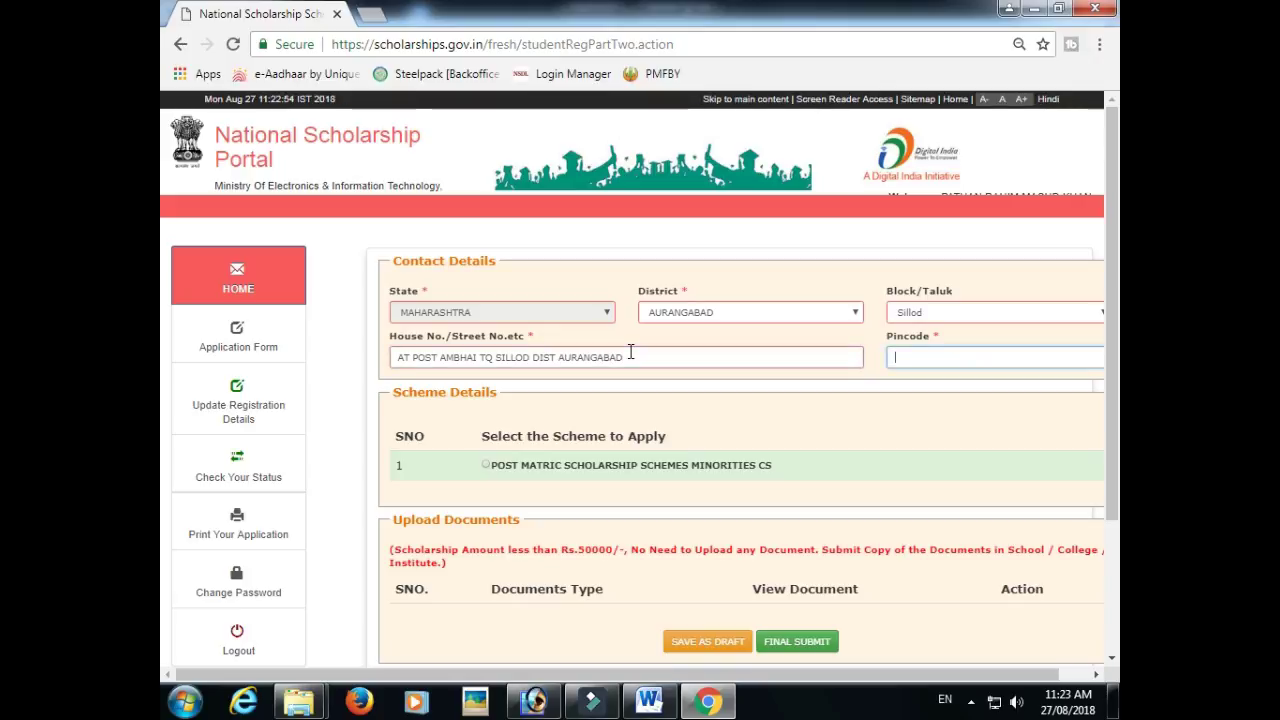
text(431112)
scroll(571, 423, down, 1)
drag(484, 342, 677, 343)
click(489, 375)
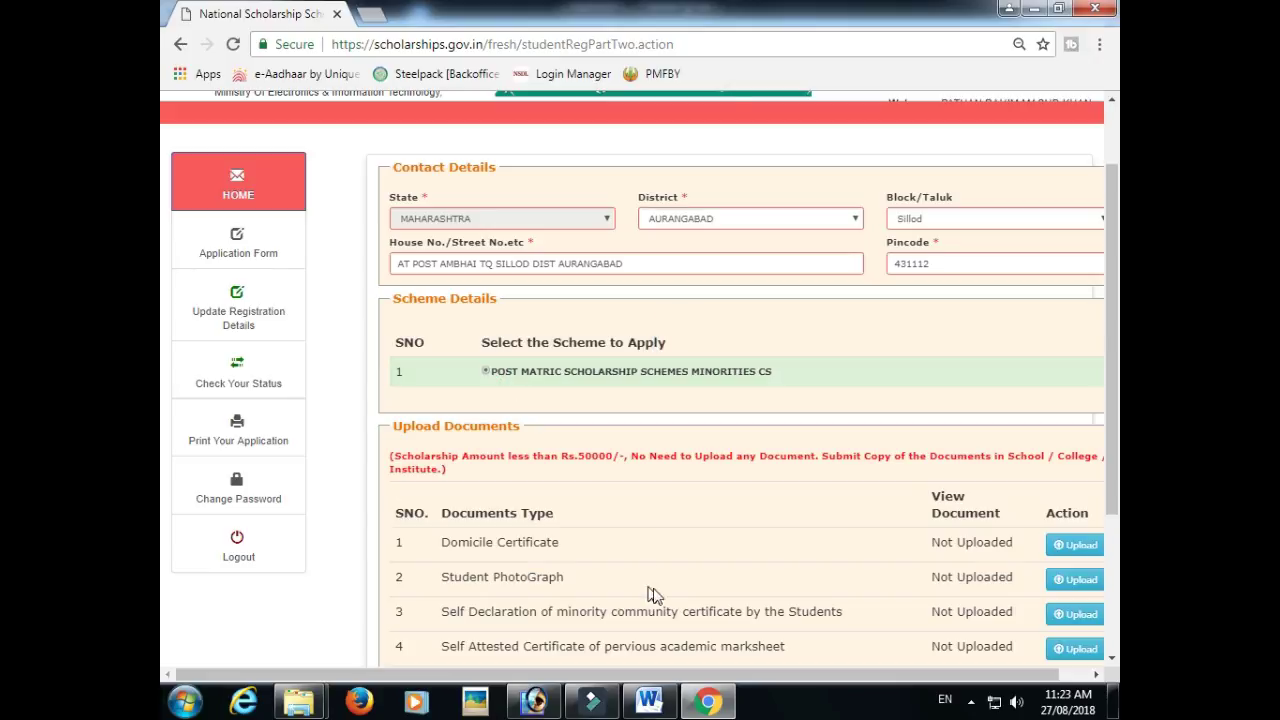
- Review the required-document upload list, where all documents show Not Uploaded
scroll(686, 537, down, 2)
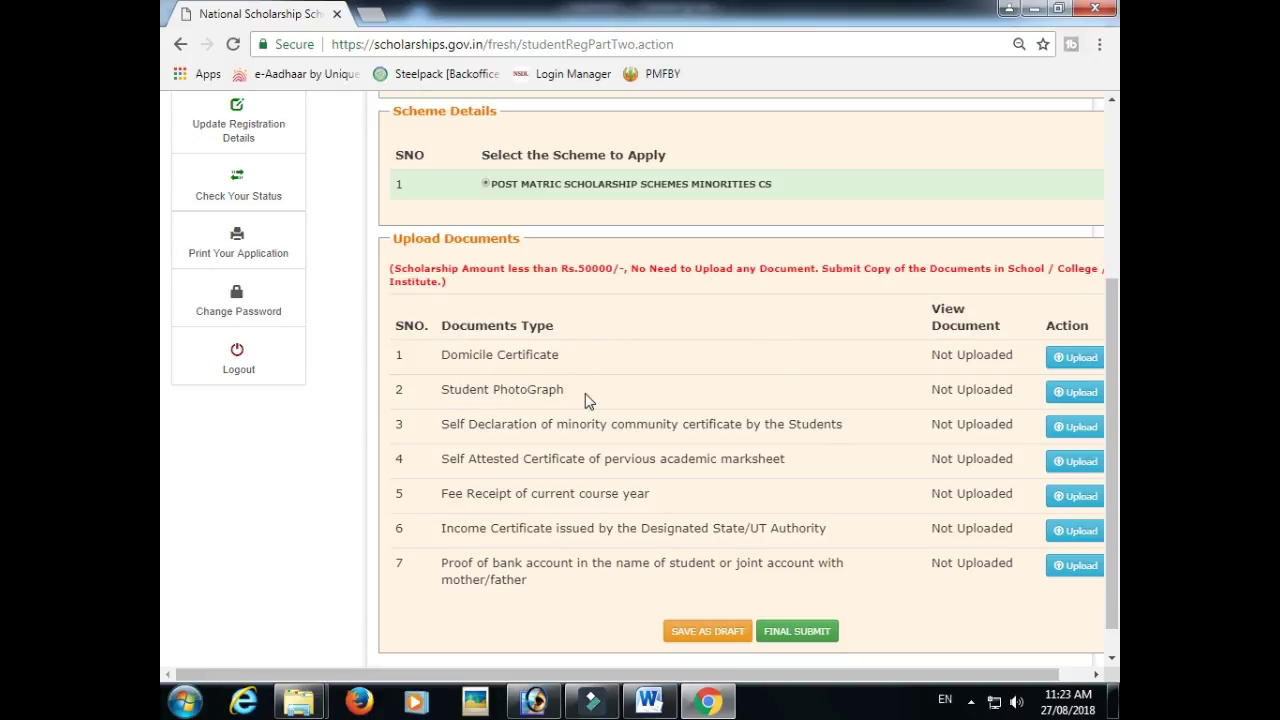
drag(460, 425, 594, 423)
click(531, 483)
click(524, 463)
scroll(571, 528, up, 2)
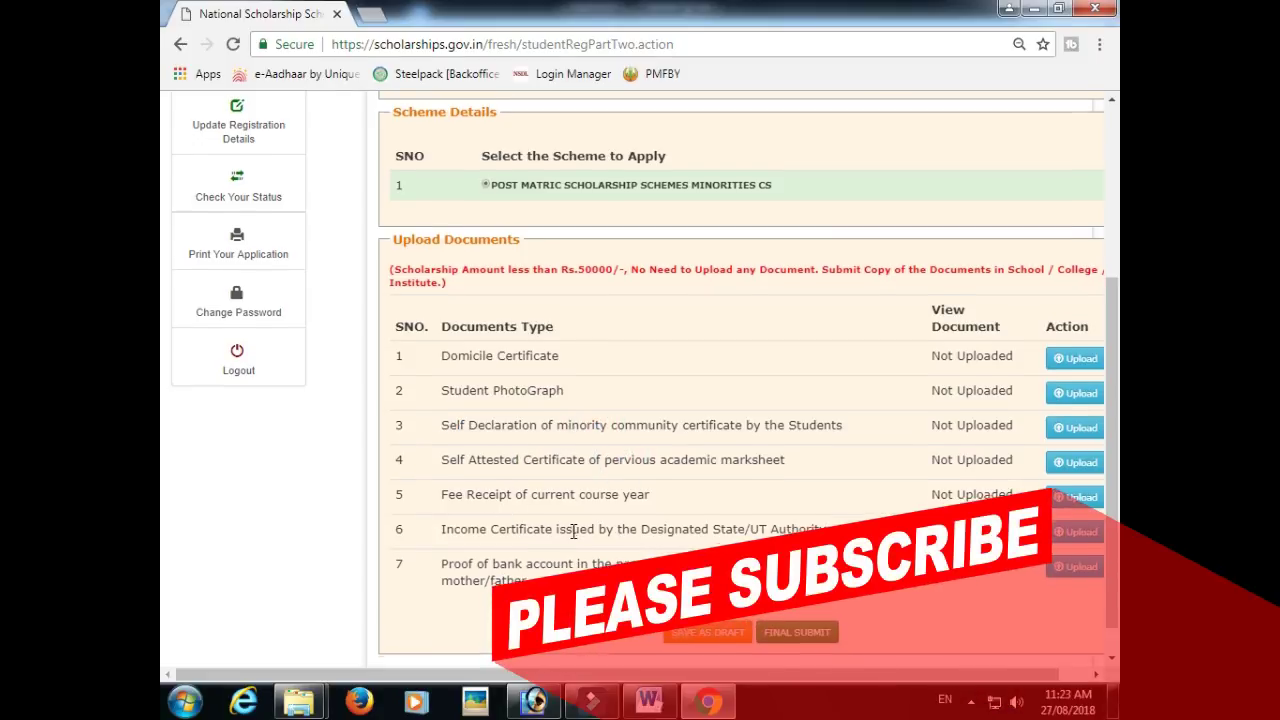
scroll(697, 516, down, 2)
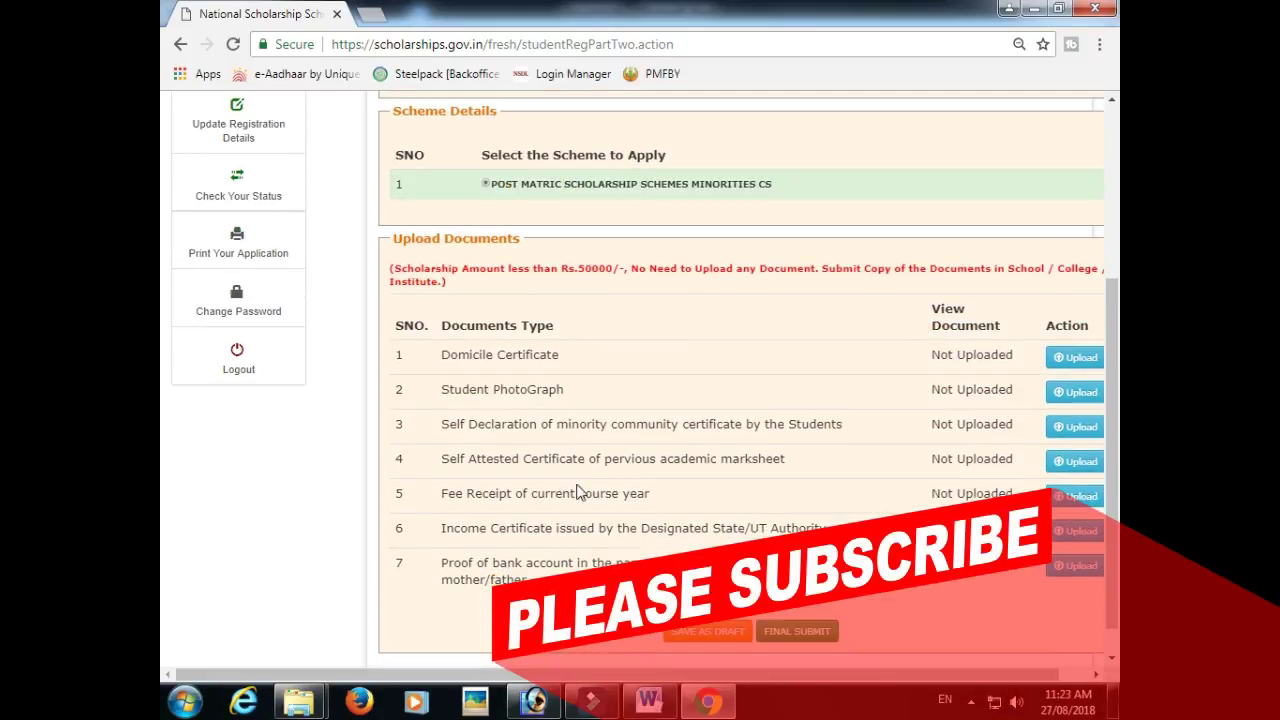
- Highlight the Rs.50000 no-upload note, then save the application as a draft
drag(574, 266, 613, 266)
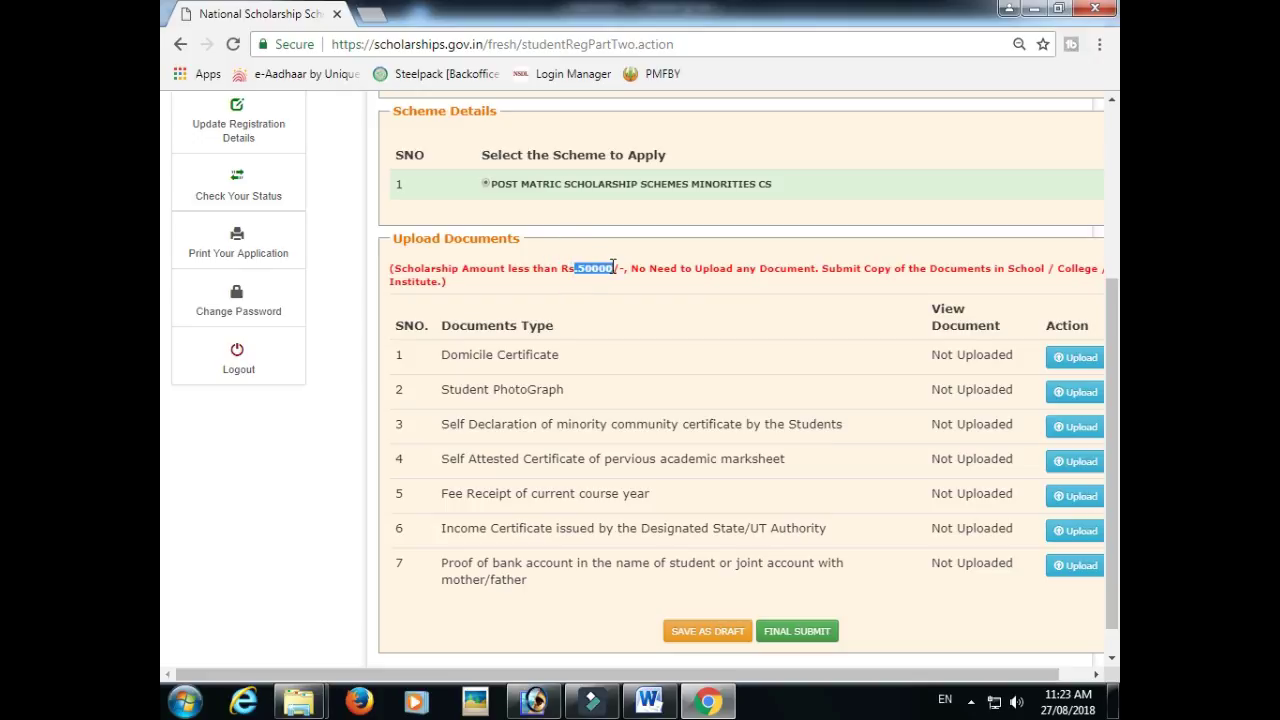
click(615, 268)
drag(575, 268, 622, 265)
click(620, 265)
drag(460, 268, 620, 265)
click(592, 267)
drag(575, 270, 614, 268)
click(575, 268)
click(641, 268)
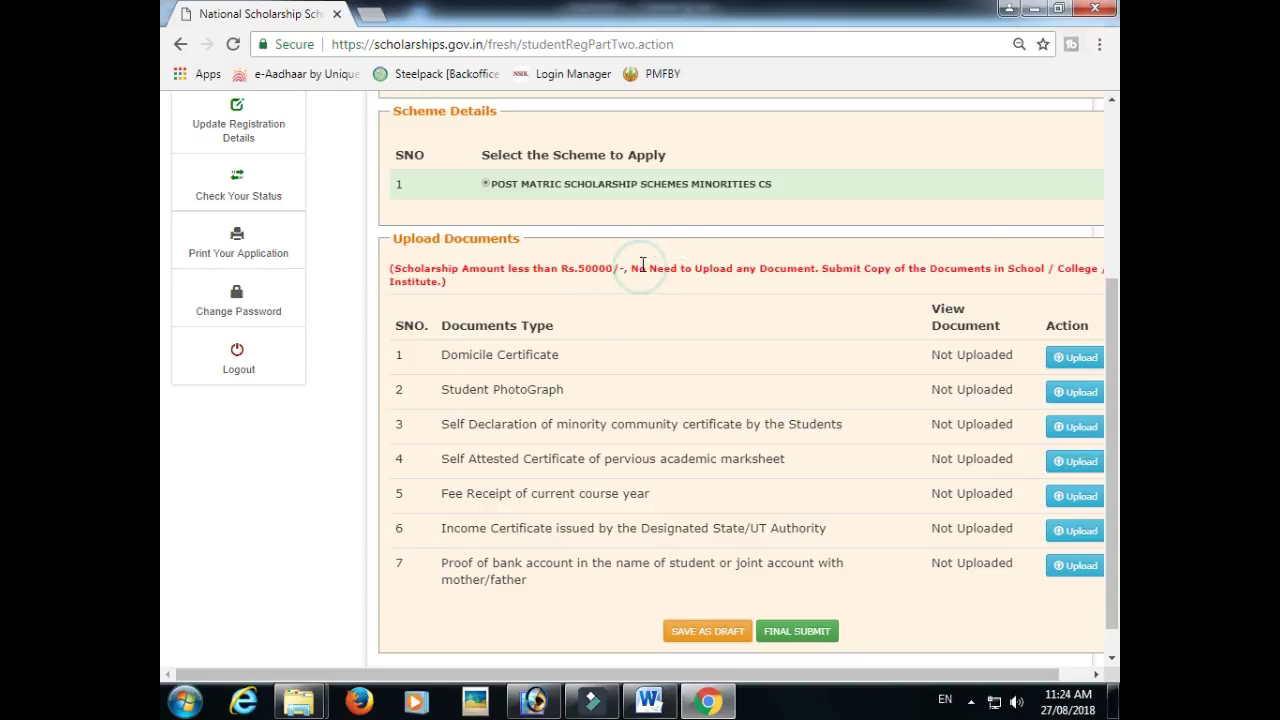
scroll(769, 527, down, 1)
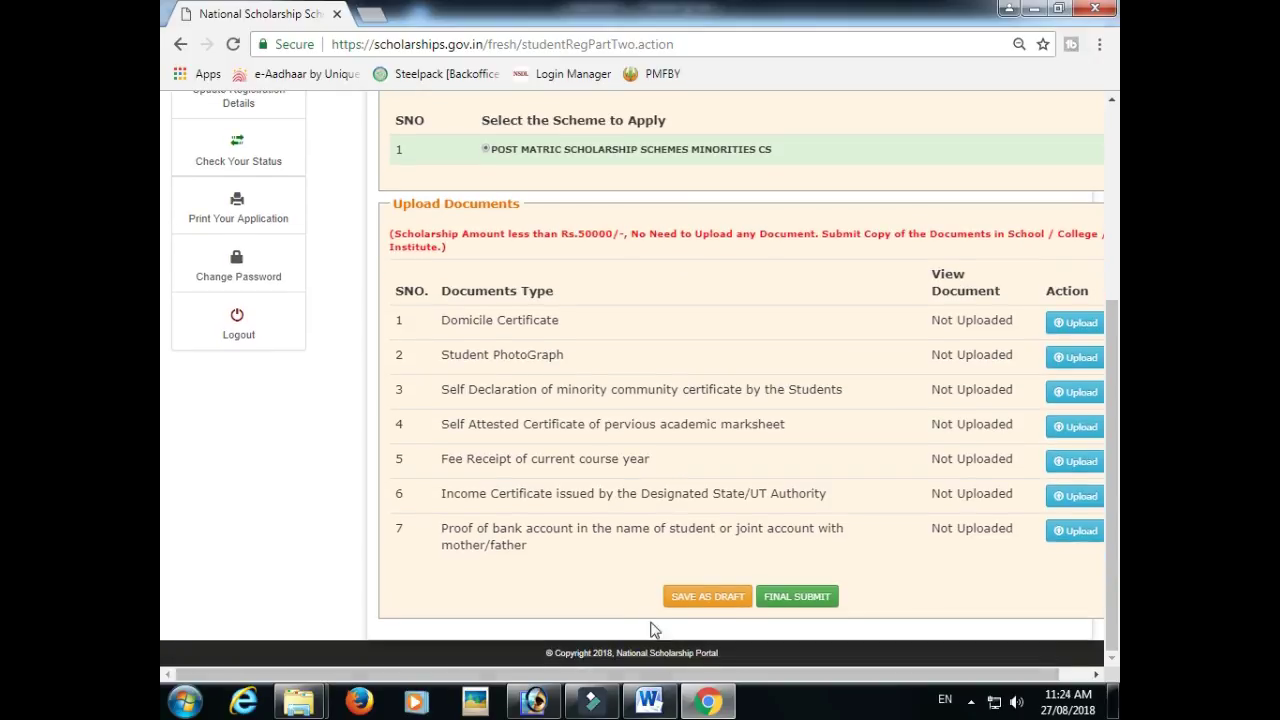
click(697, 594)
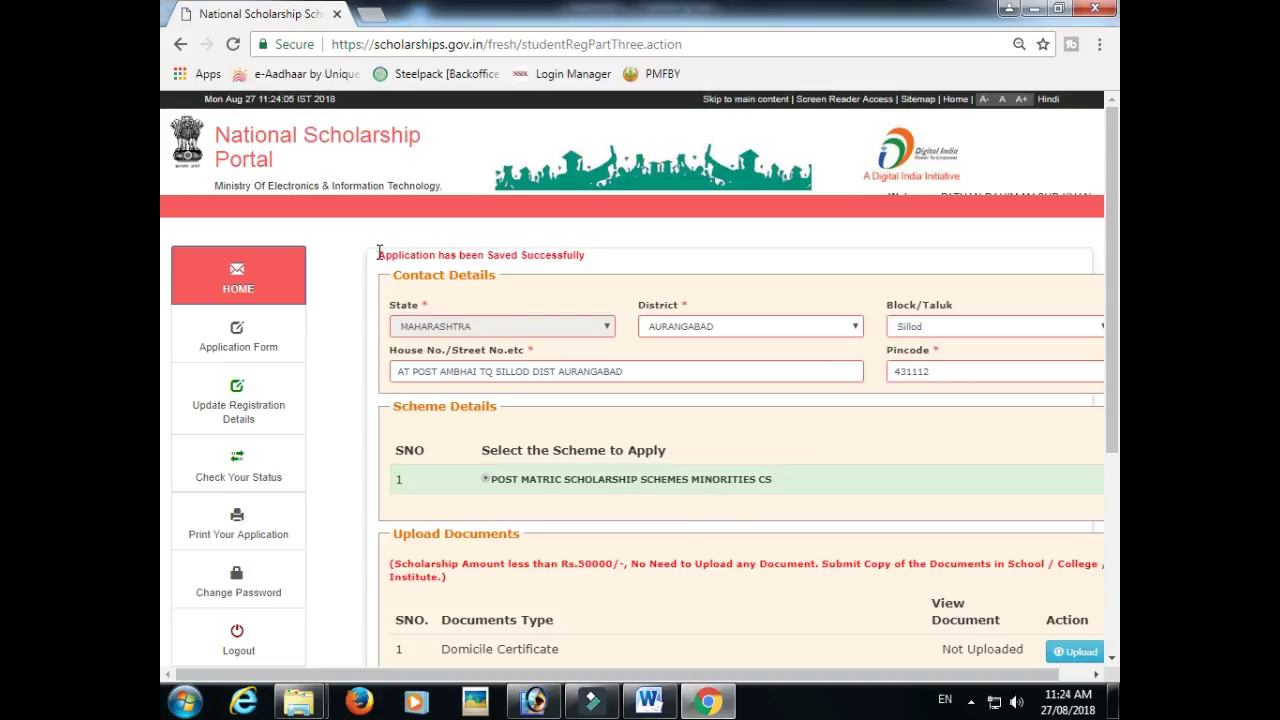
- Final-submit the saved scholarship application
drag(379, 254, 590, 263)
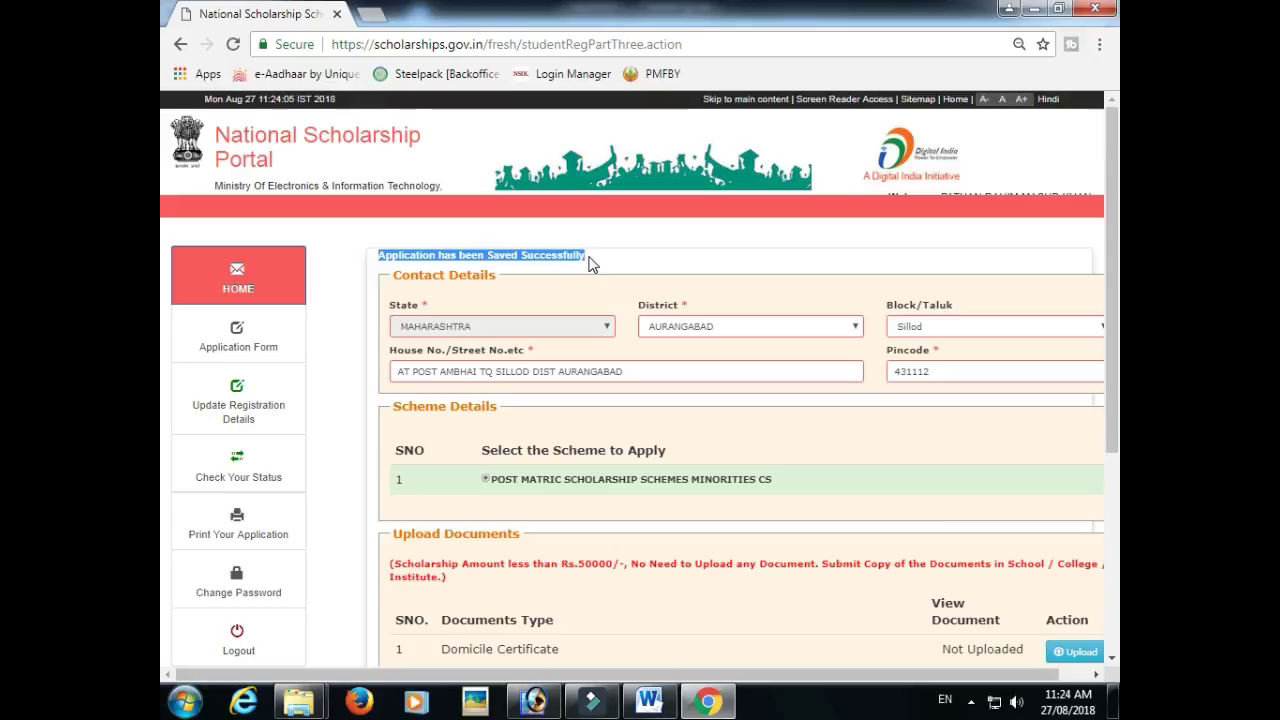
scroll(686, 334, down, 4)
click(818, 597)
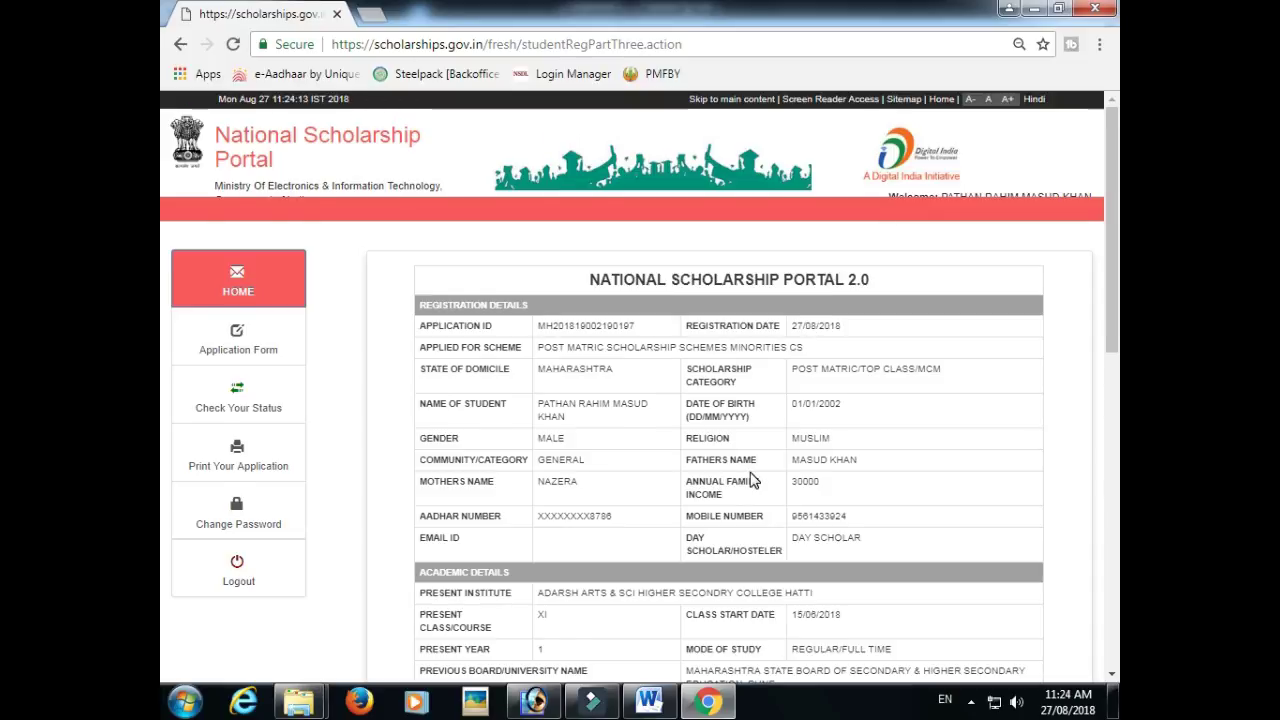
- Open a printable copy of the application summary, then return to the summary page
scroll(753, 481, down, 10)
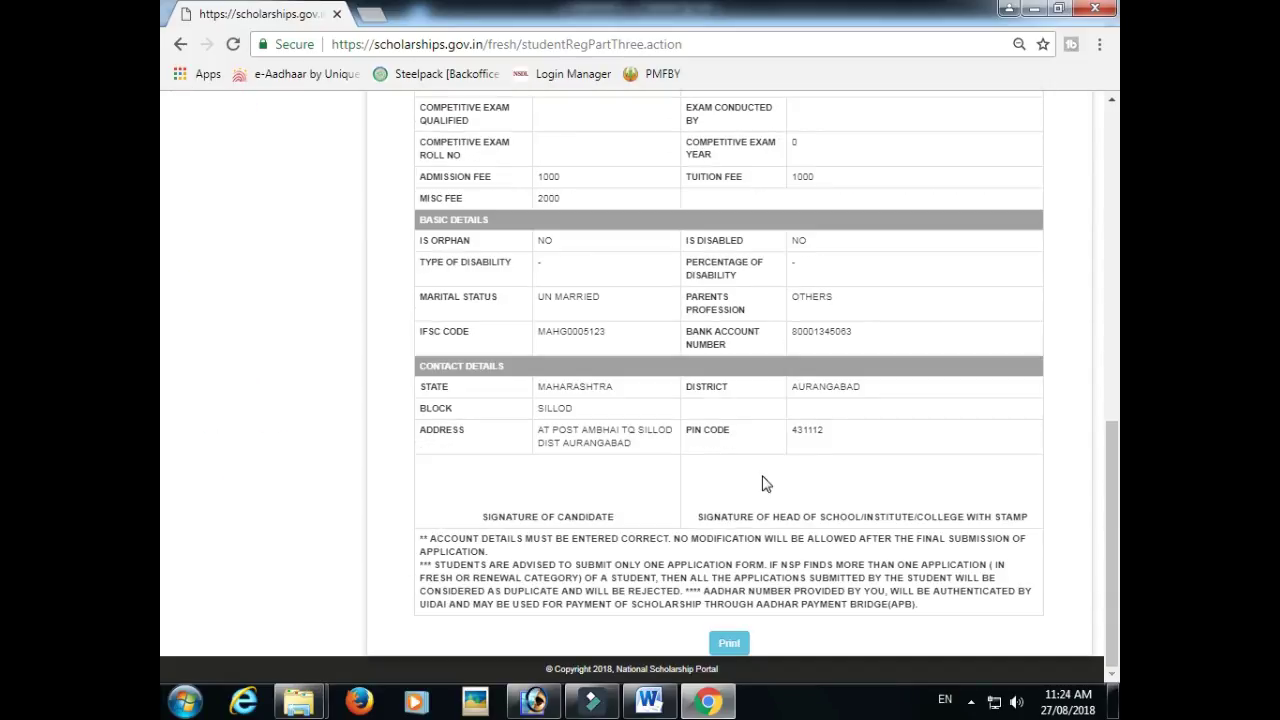
scroll(766, 478, up, 10)
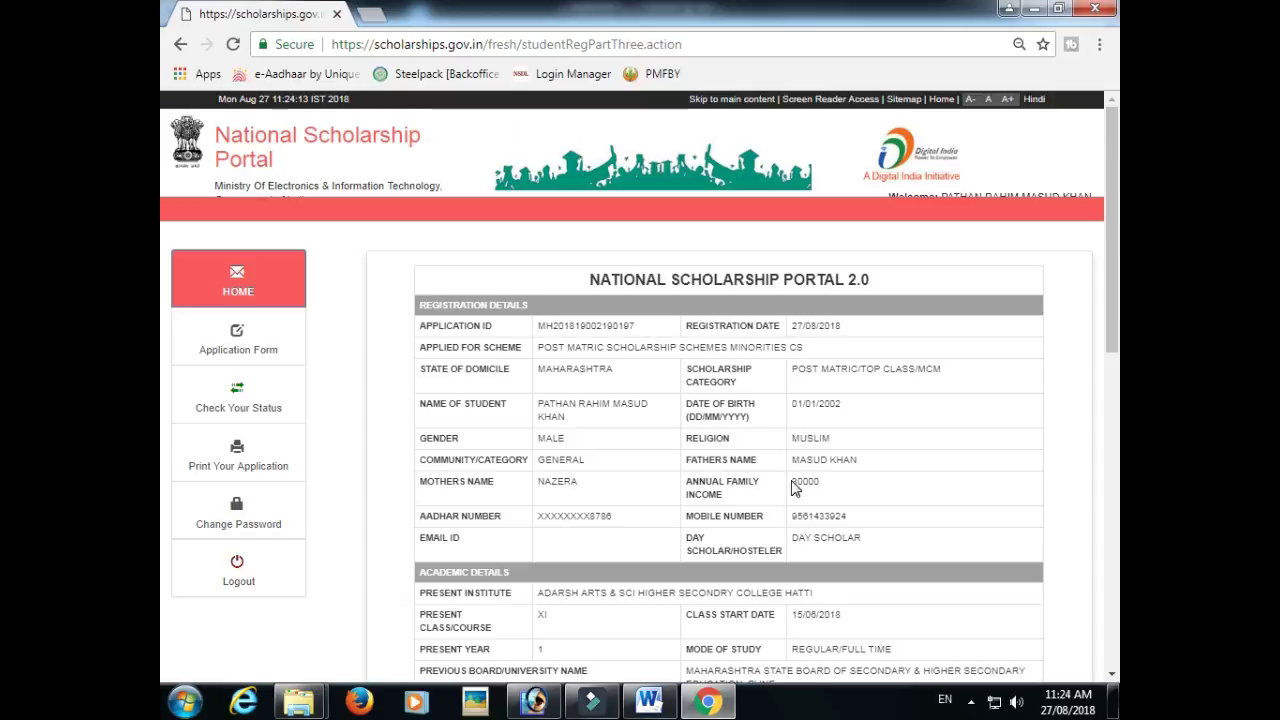
scroll(800, 500, down, 10)
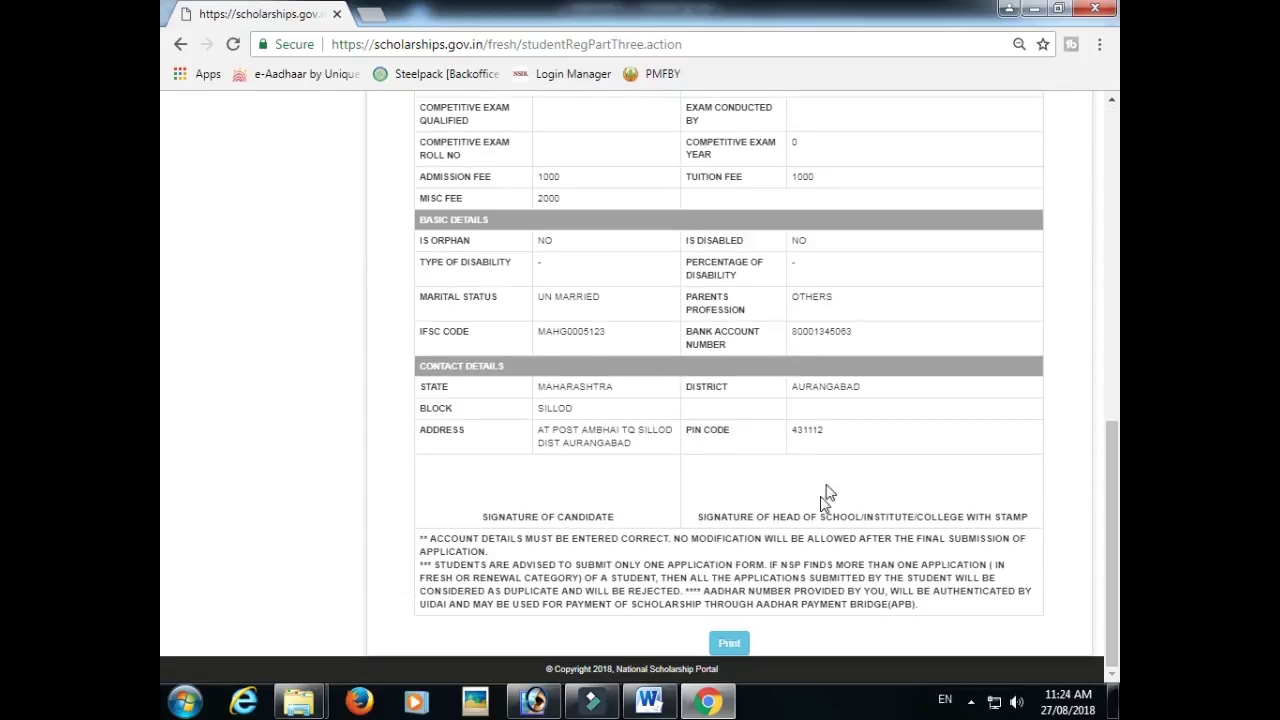
click(730, 645)
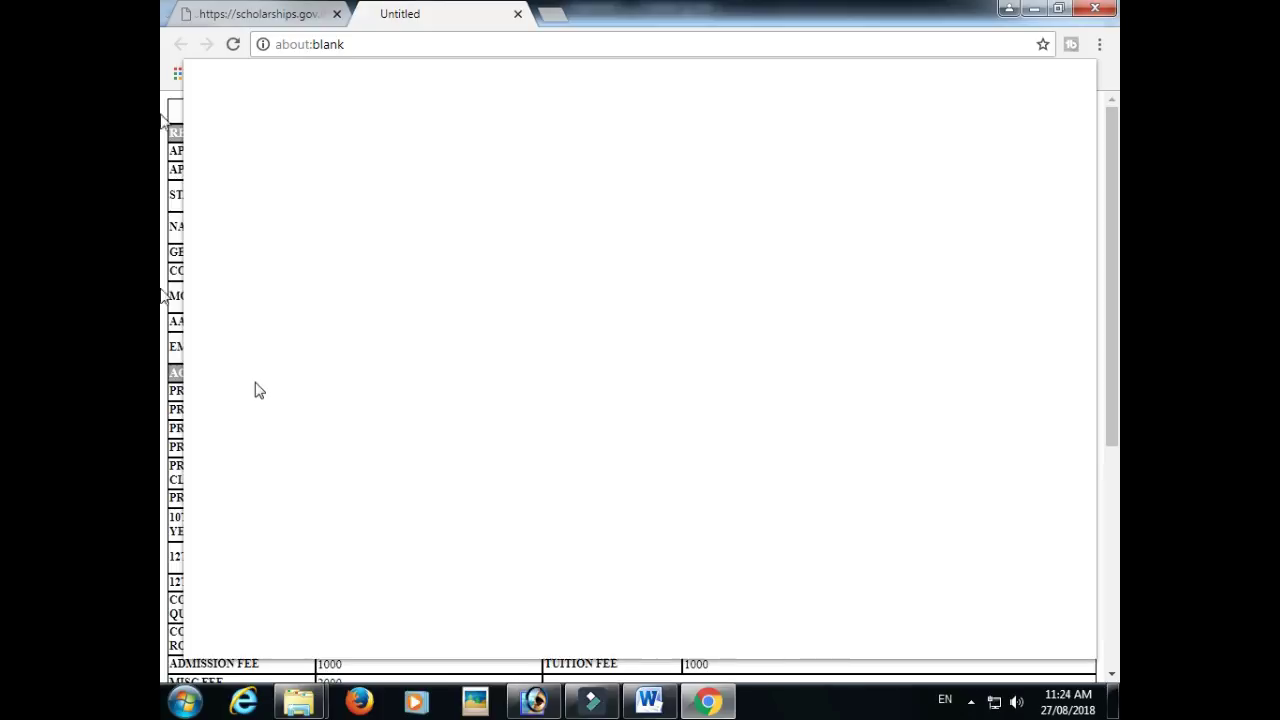
click(270, 12)
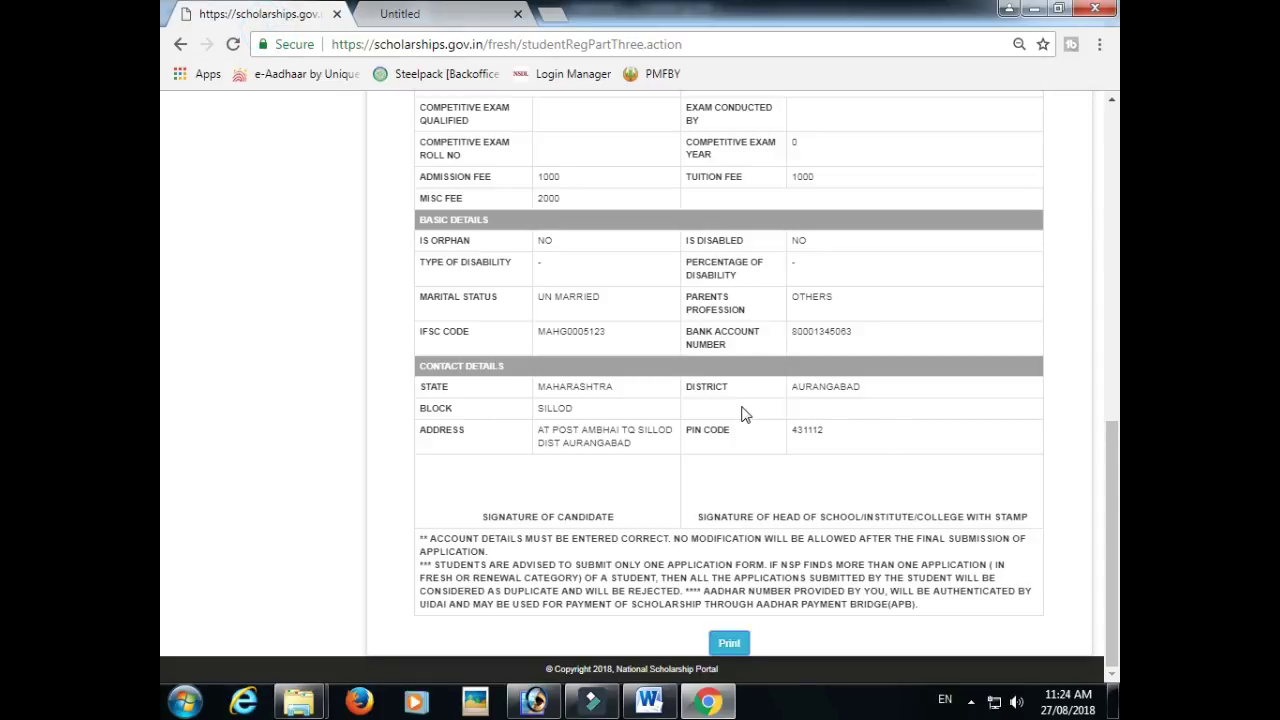
scroll(743, 414, up, 5)
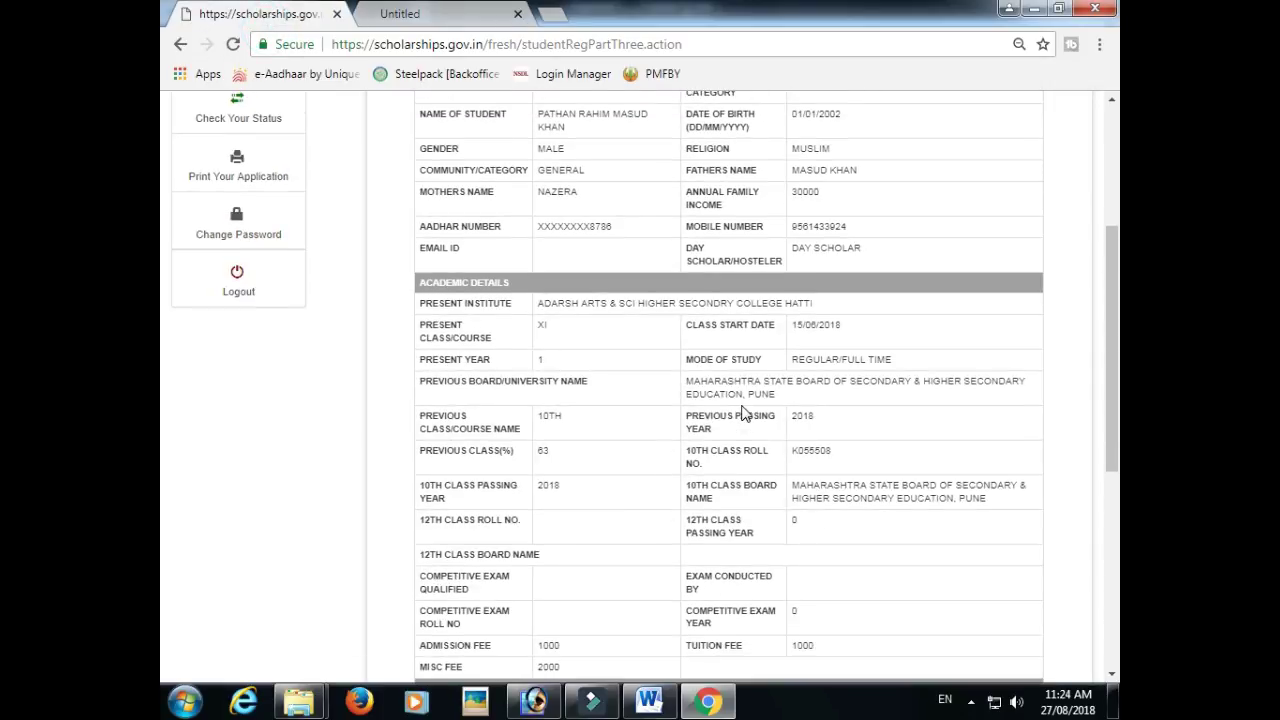
scroll(706, 403, up, 3)
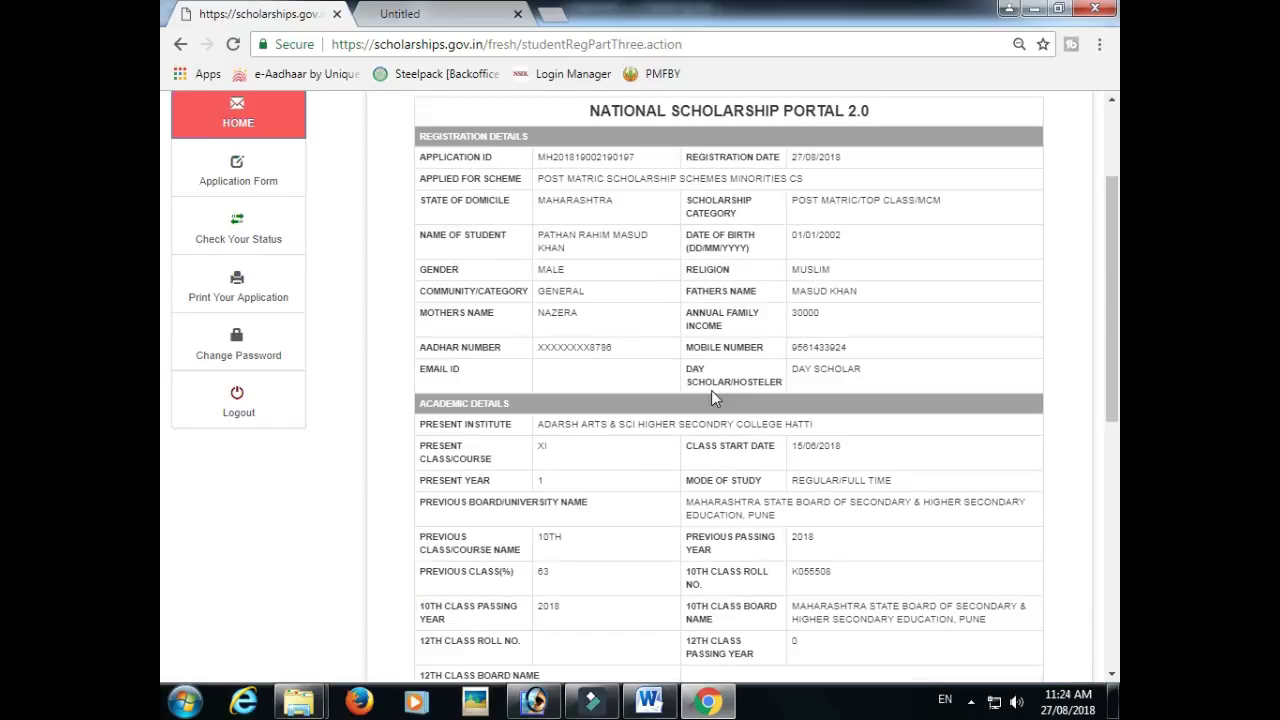
scroll(707, 403, down, 2)
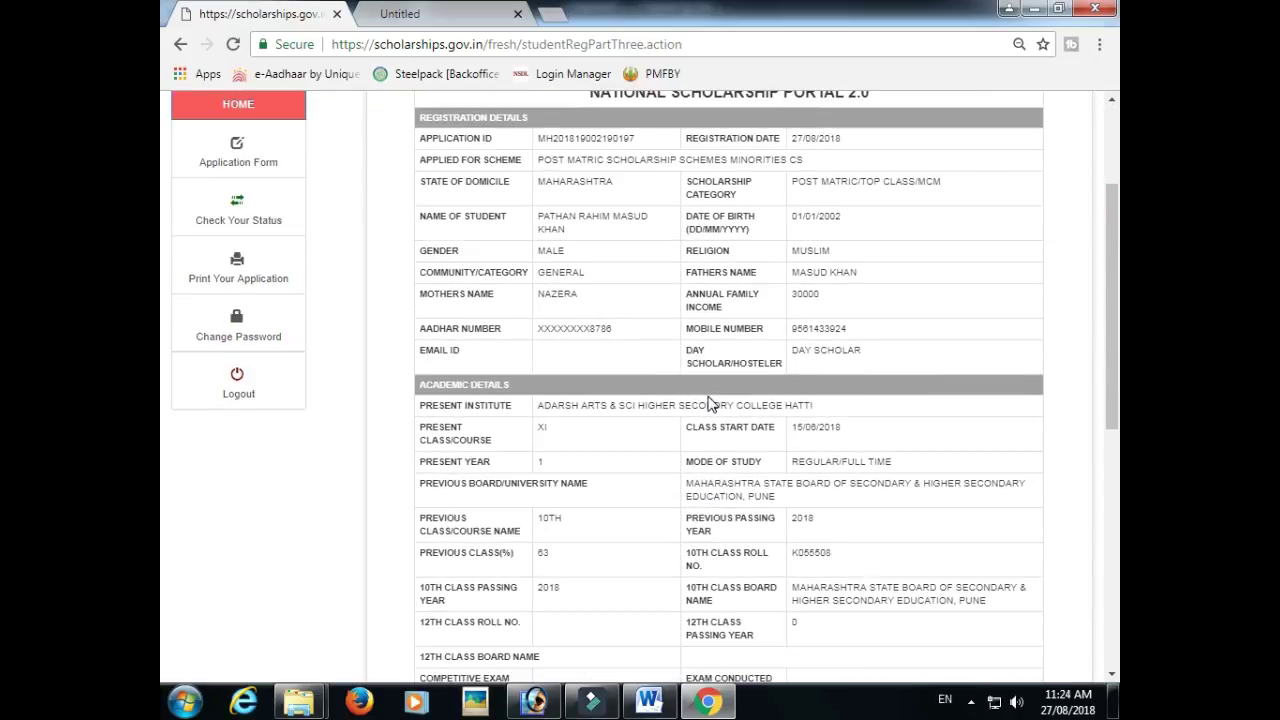
- Print only page 1 of the application summary on the Brother DCP-T300
click(421, 12)
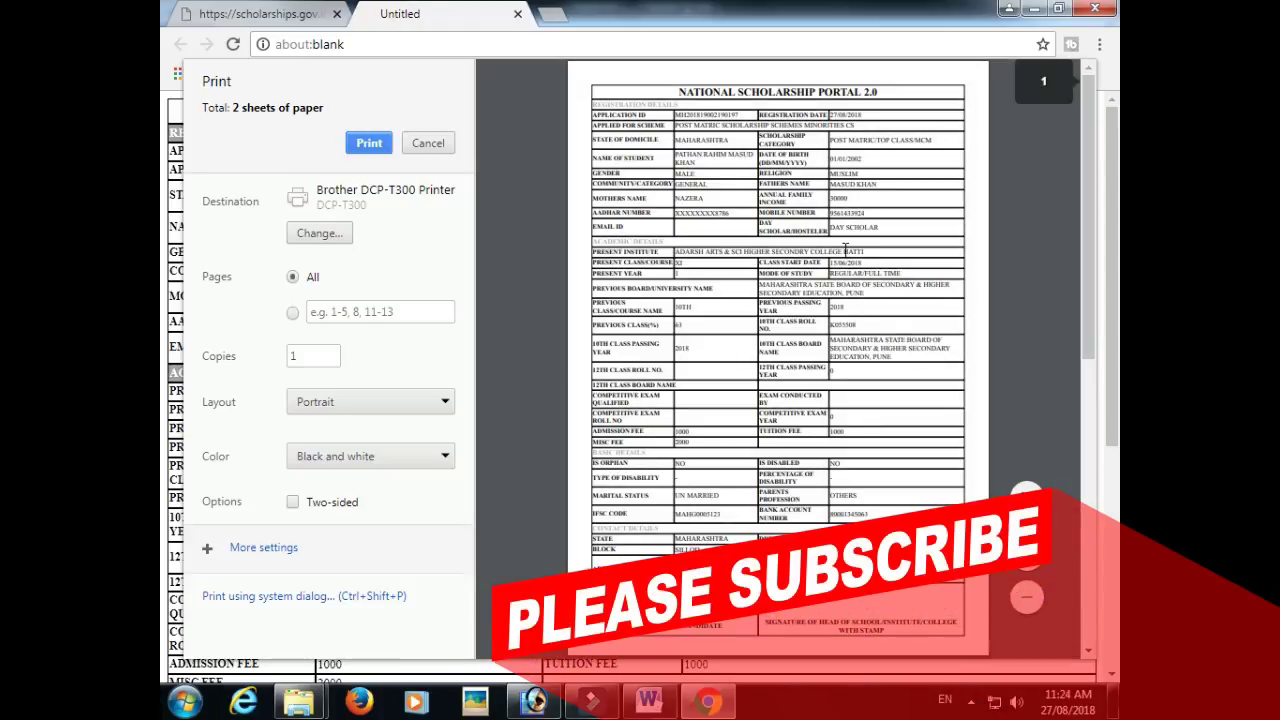
scroll(778, 360, down, 4)
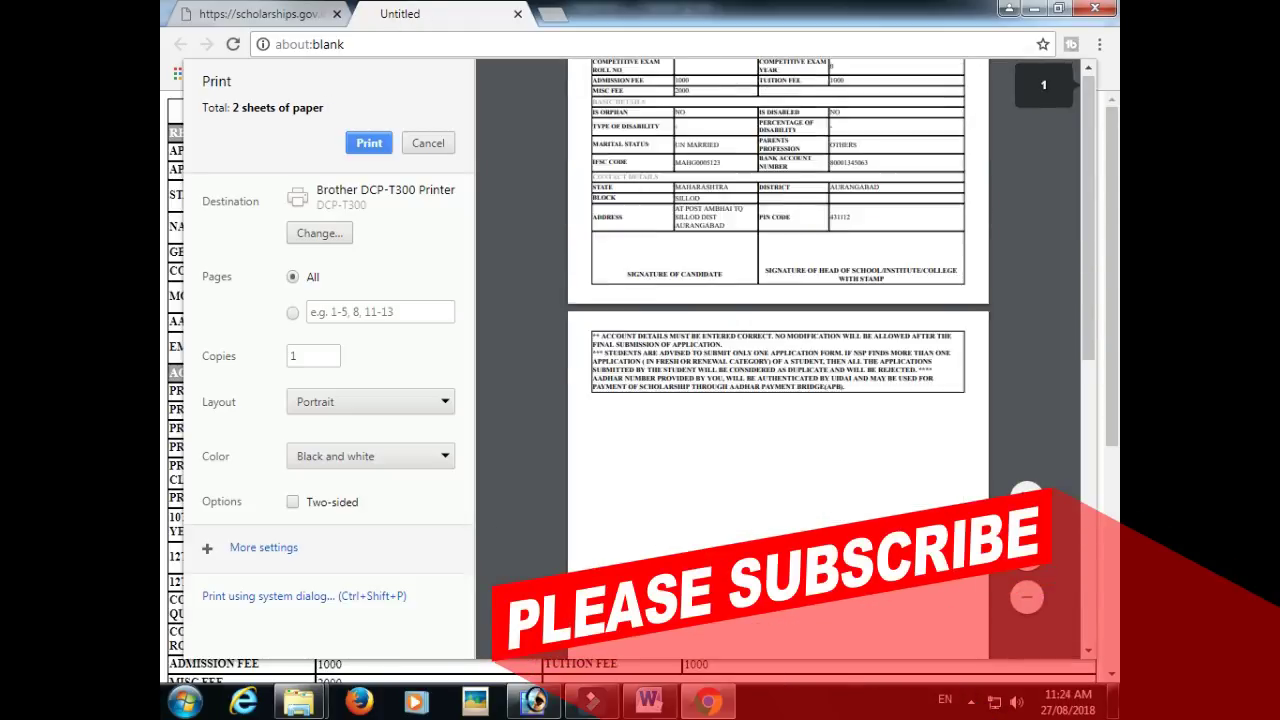
scroll(491, 349, up, 4)
click(292, 313)
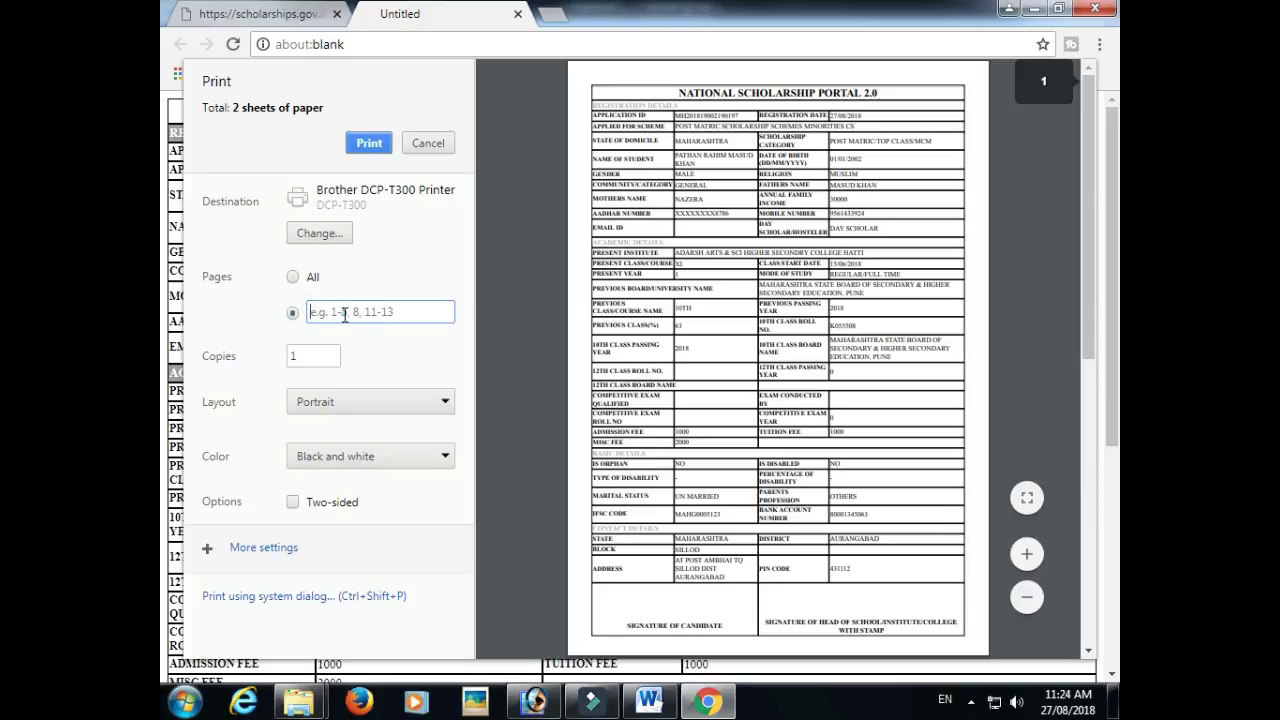
text(1)
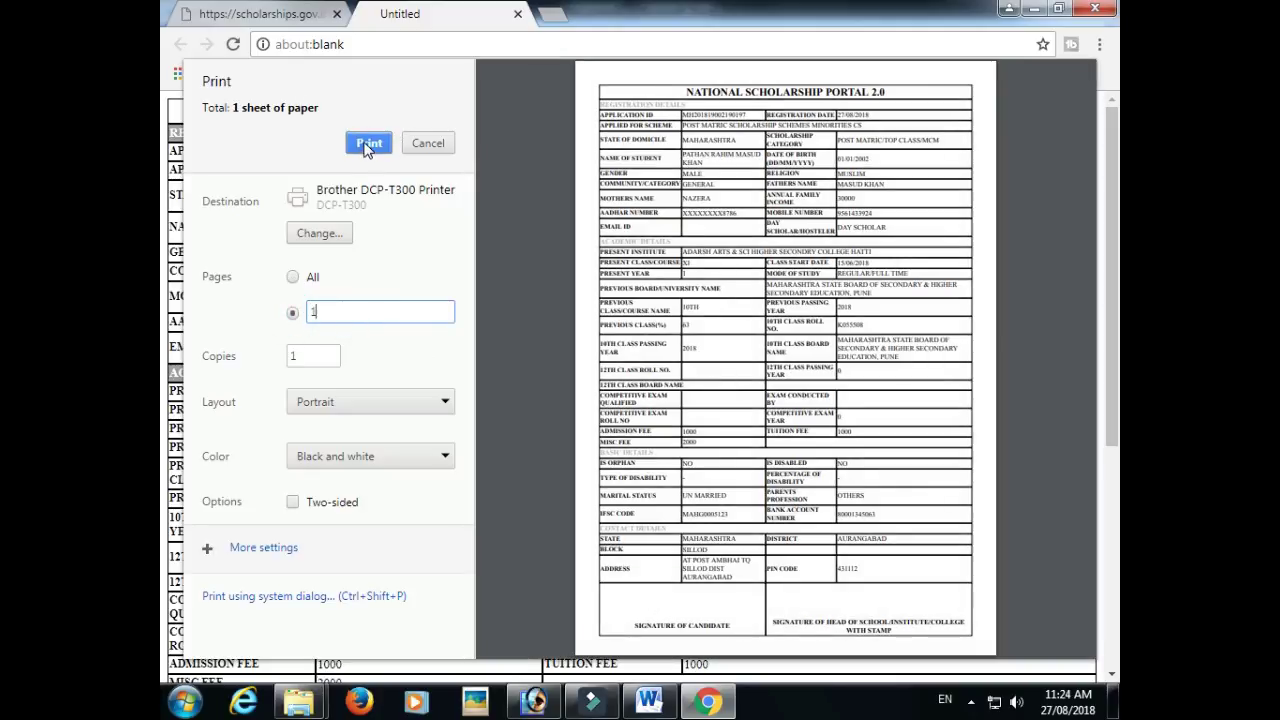
click(366, 145)
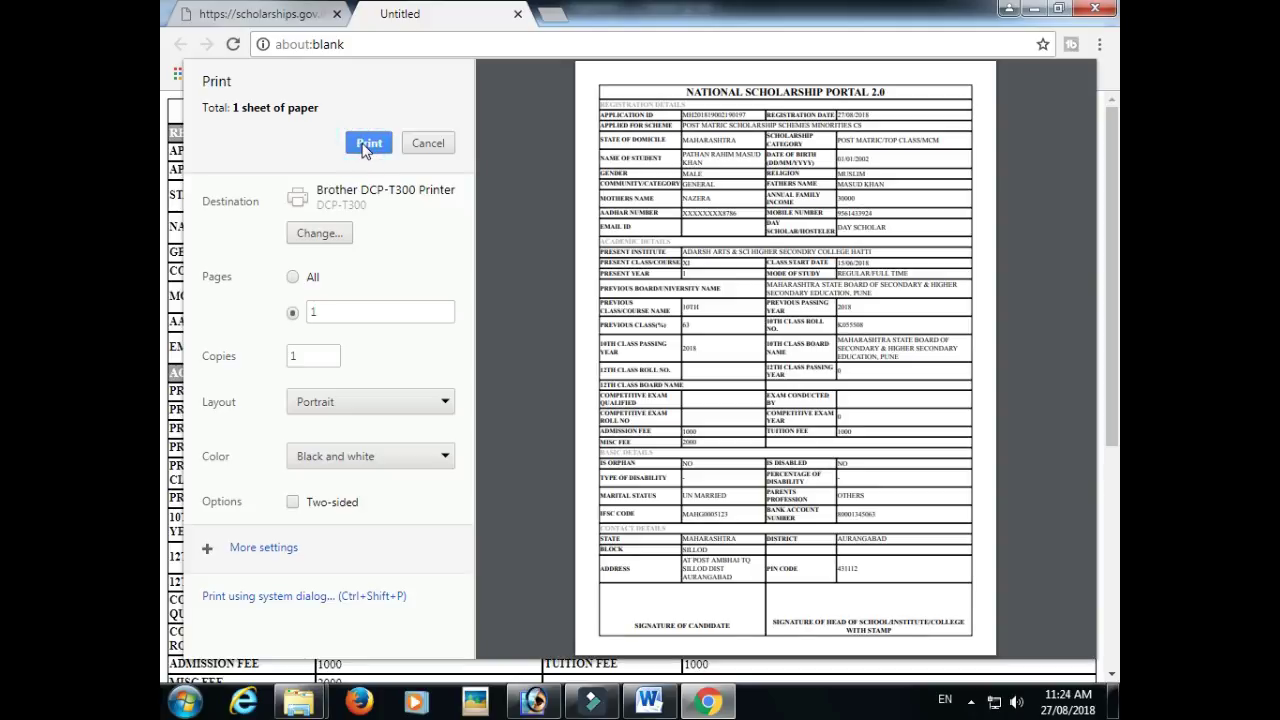
scroll(629, 467, up, 3)
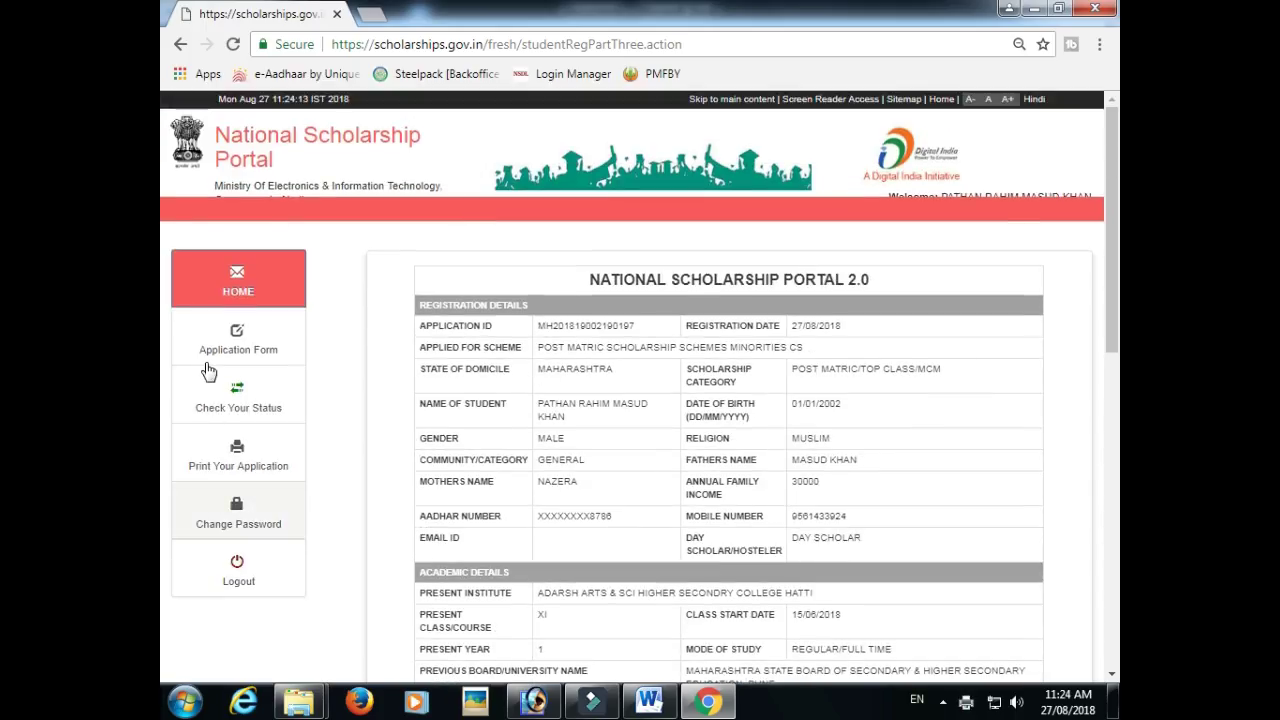
- Check the application status: submitted and under verification at institute level
click(240, 408)
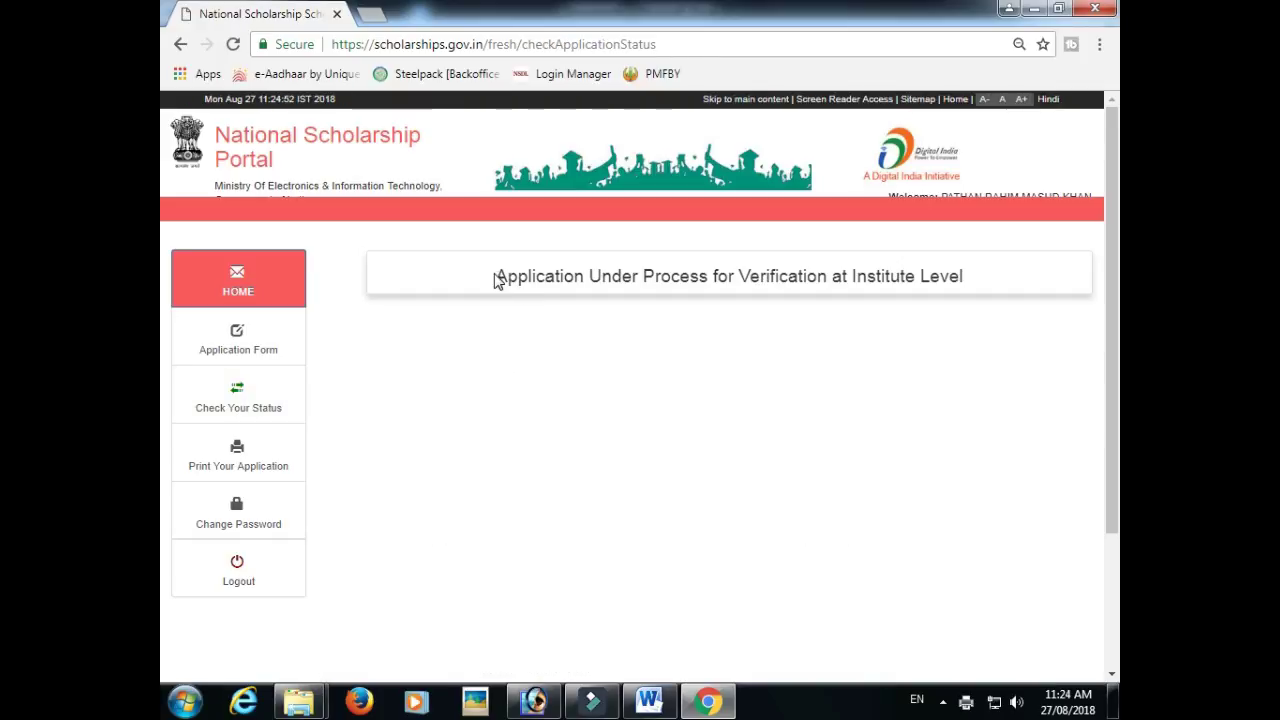
drag(495, 281, 971, 371)
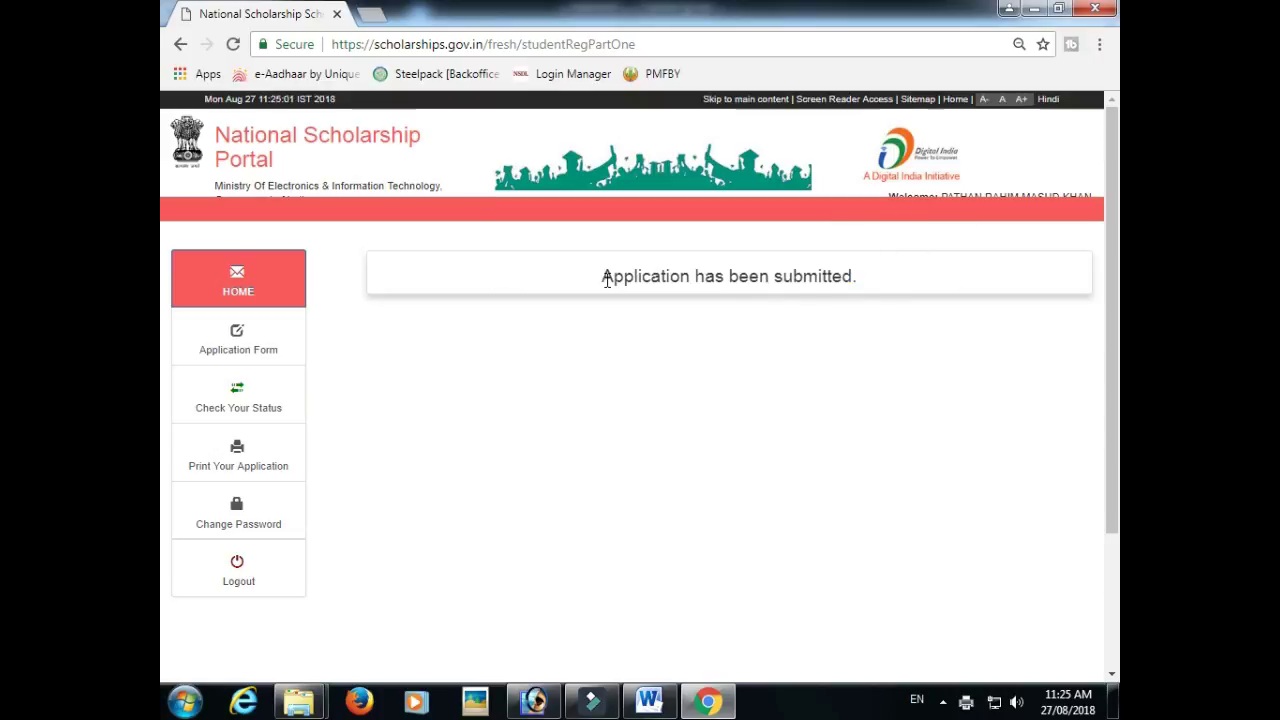
drag(603, 278, 873, 287)
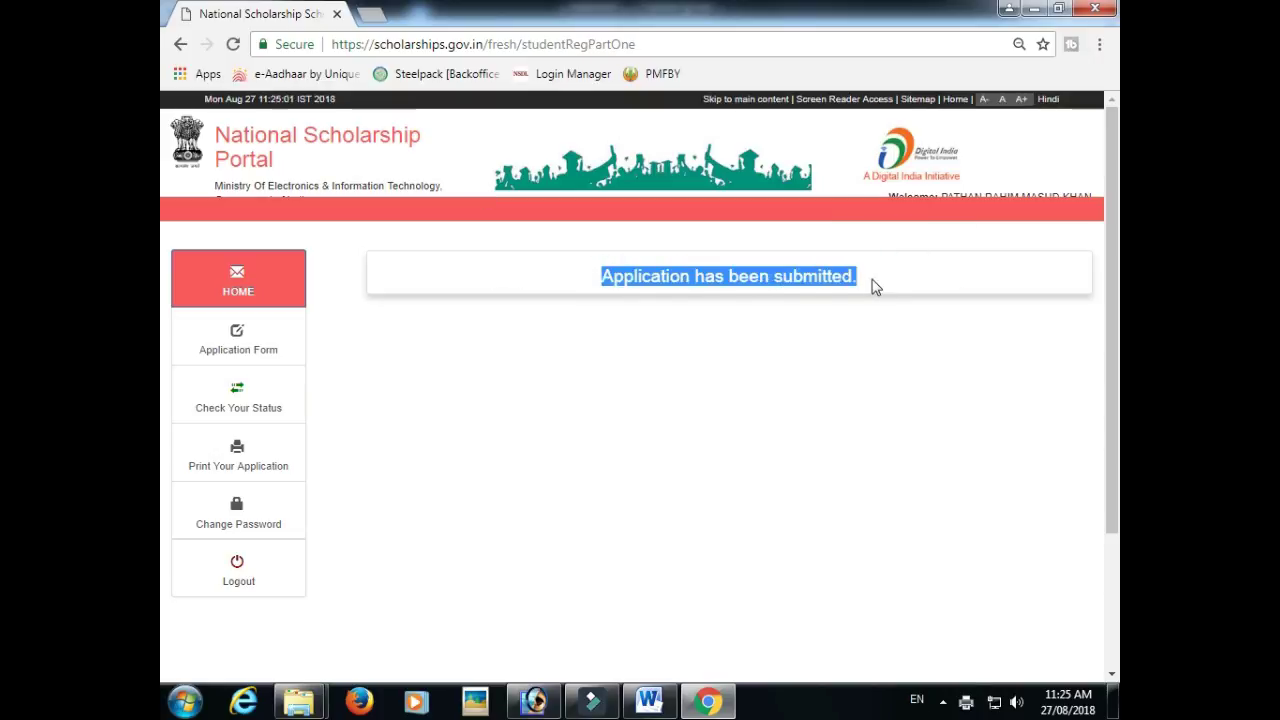
click(873, 287)
scroll(543, 206, down, 3)
scroll(543, 206, up, 3)
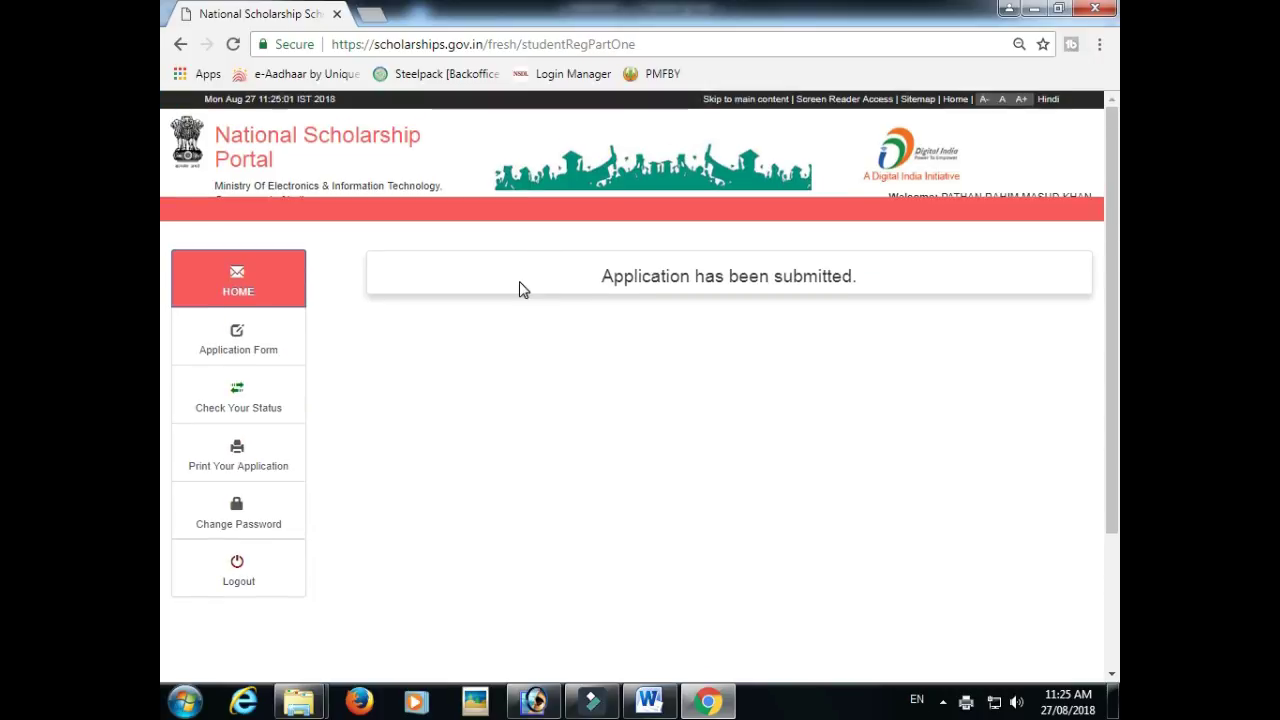